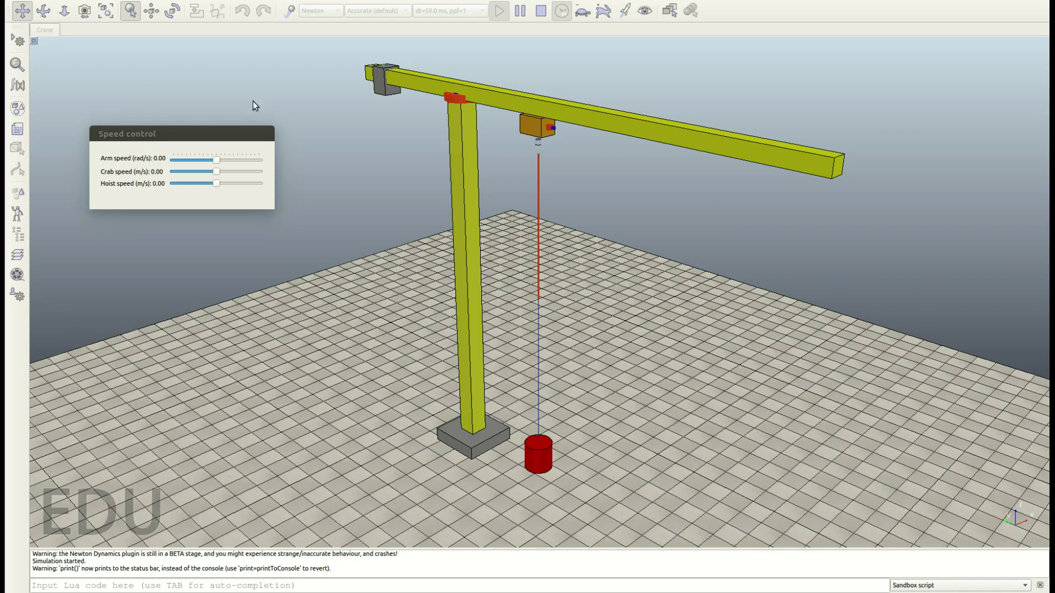
- Raise the hoist speed to lift the load, swing the arm, zero the arm speed, then stop the simulation
{"action": "left_click_drag", "start_coordinate": [154, 152], "coordinate": [159, 104]}
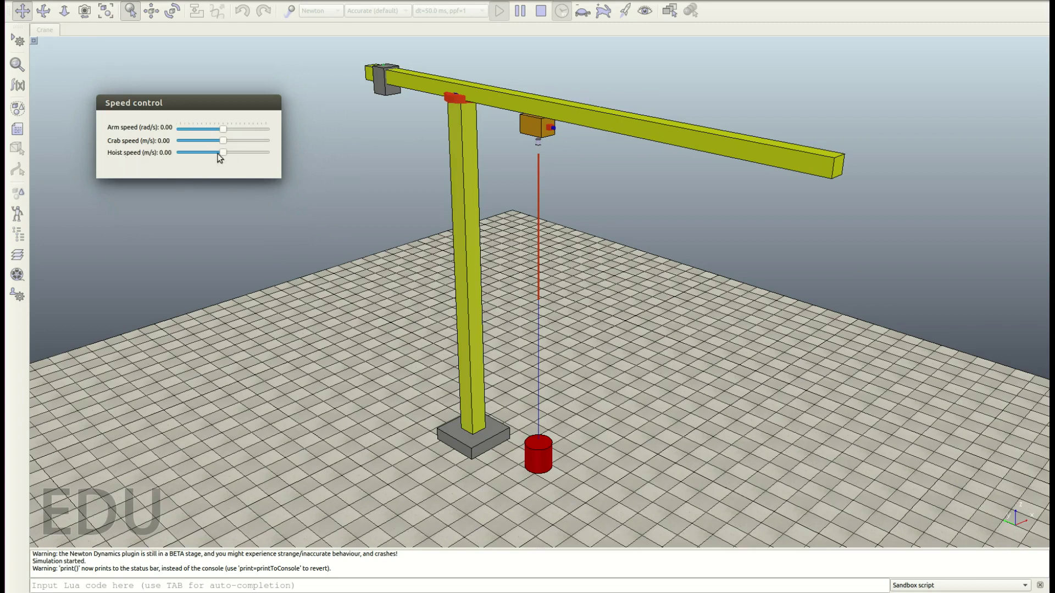
{"action": "mouse_move", "coordinate": [223, 152]}
{"action": "left_mouse_down"}
{"action": "mouse_move", "coordinate": [258, 141]}
{"action": "mouse_move", "coordinate": [226, 143]}
{"action": "left_mouse_up"}
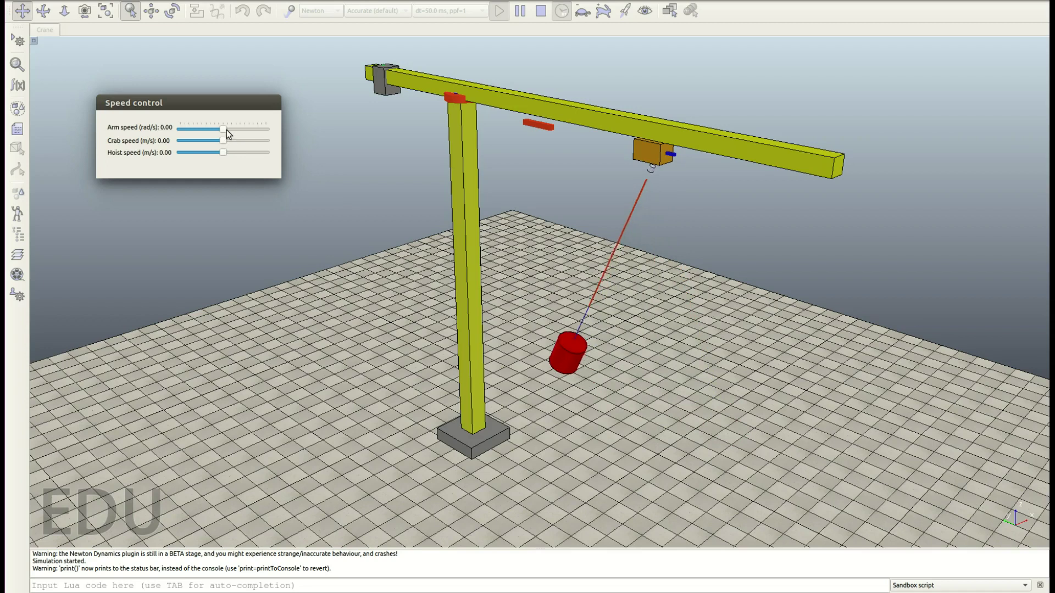
{"action": "left_click_drag", "start_coordinate": [223, 129], "coordinate": [401, 144]}
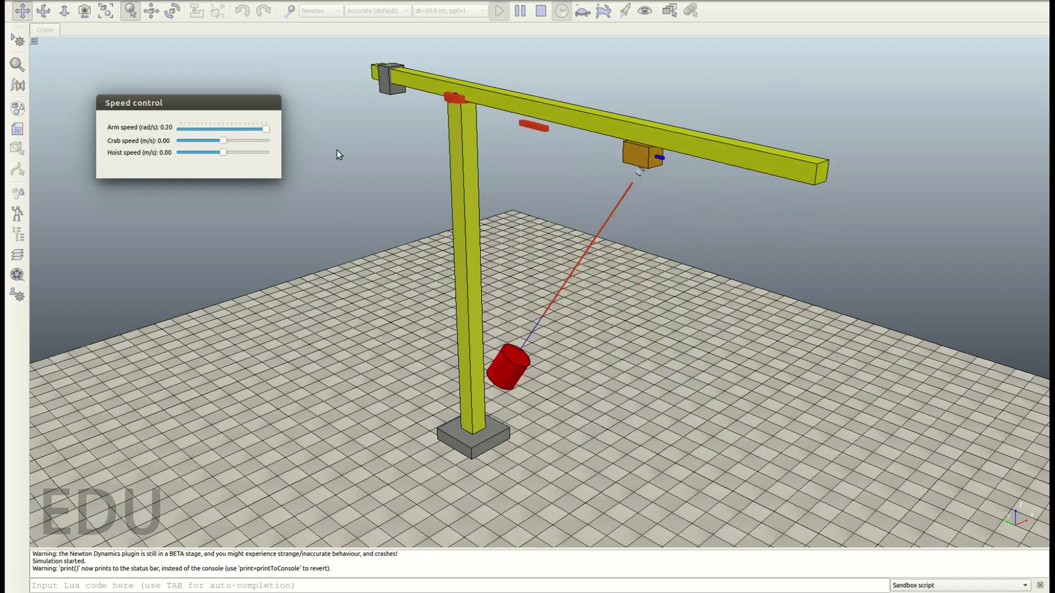
{"action": "left_click_drag", "start_coordinate": [337, 150], "coordinate": [223, 144]}
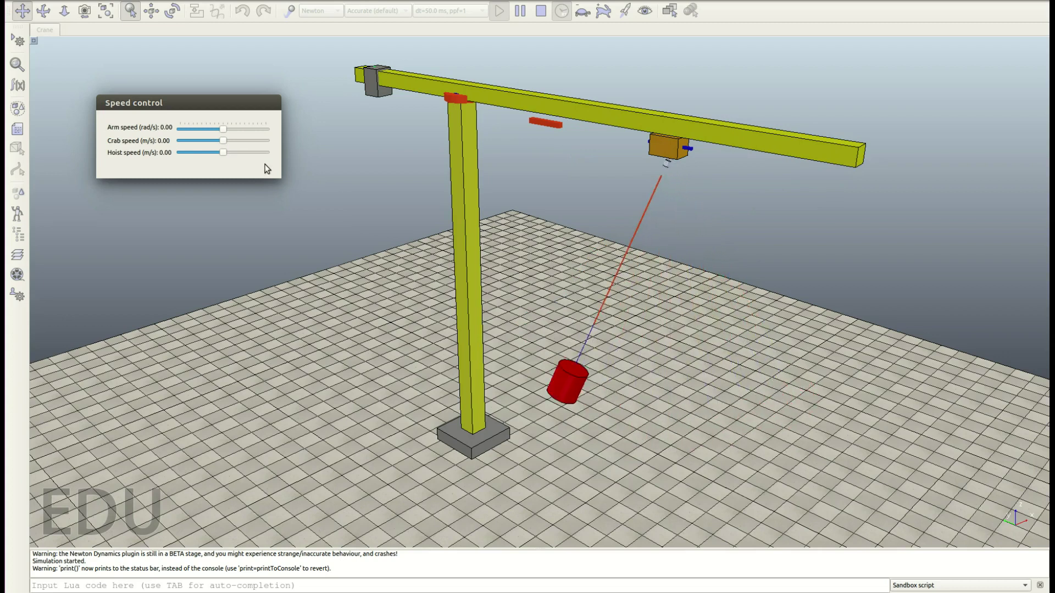
{"action": "left_click", "coordinate": [540, 11]}
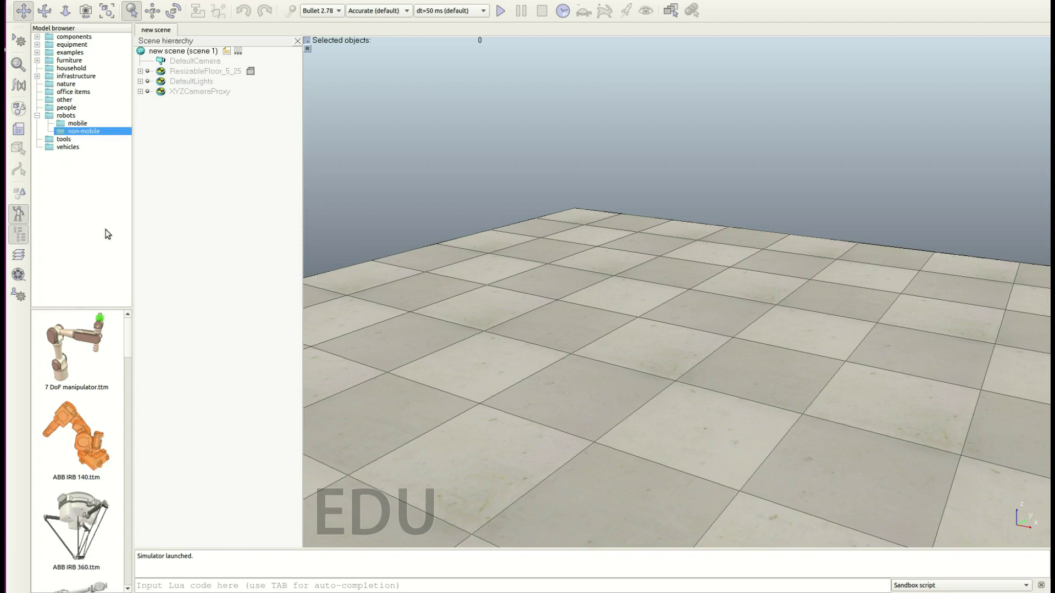
- Toggle the side panels until the model browser is hidden and only the scene hierarchy shows
{"action": "left_click", "coordinate": [22, 218]}
{"action": "left_click", "coordinate": [21, 235]}
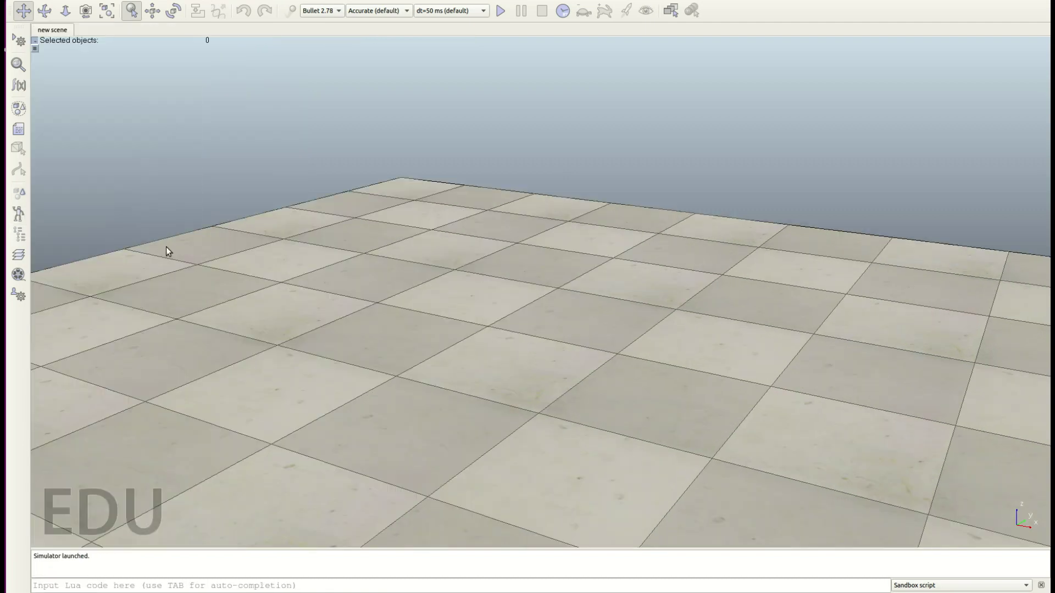
{"action": "left_click", "coordinate": [19, 216]}
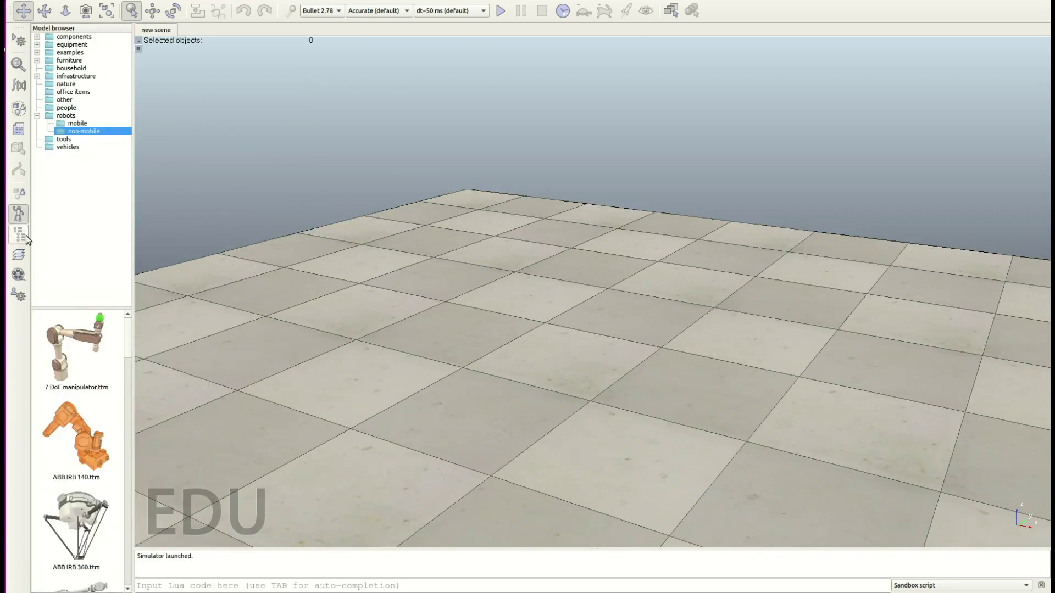
{"action": "left_click", "coordinate": [22, 235]}
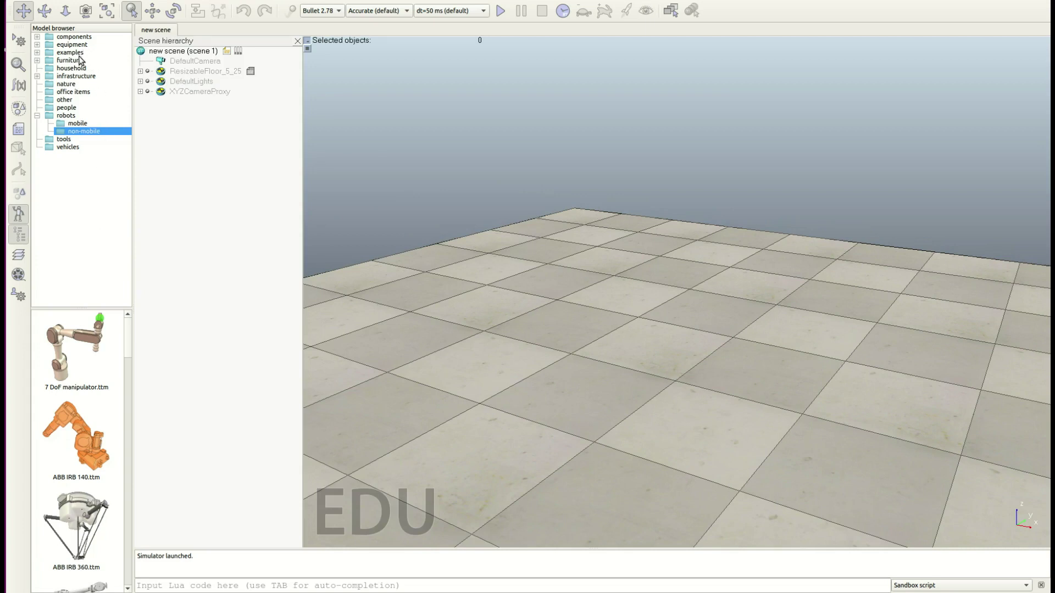
{"action": "left_click", "coordinate": [18, 214]}
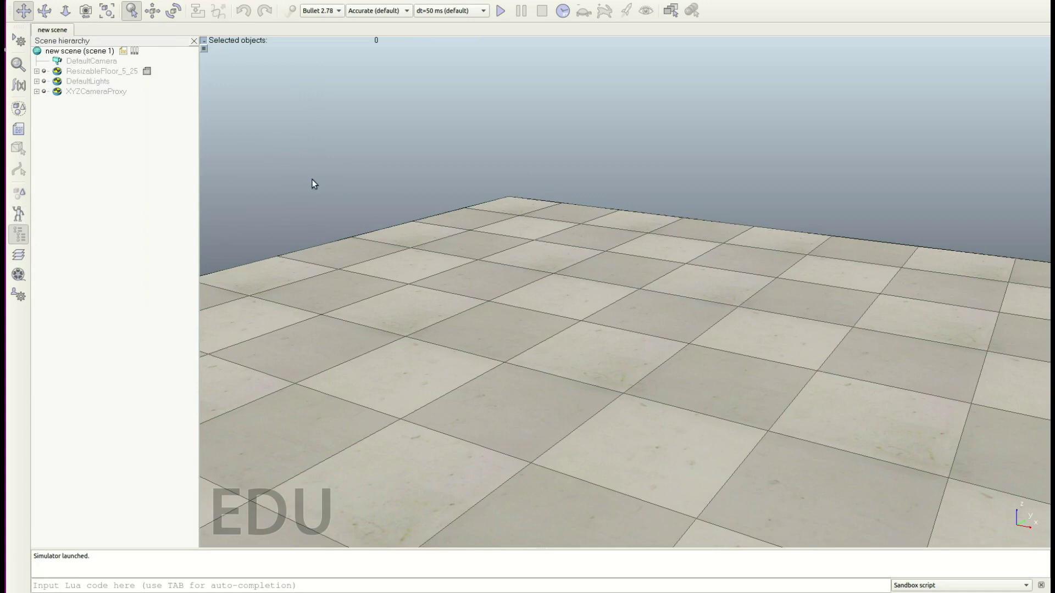
- Stretch ResizableFloor_5_25 to 20 × 20 m in its size settings, then close them
{"action": "left_click", "coordinate": [115, 72]}
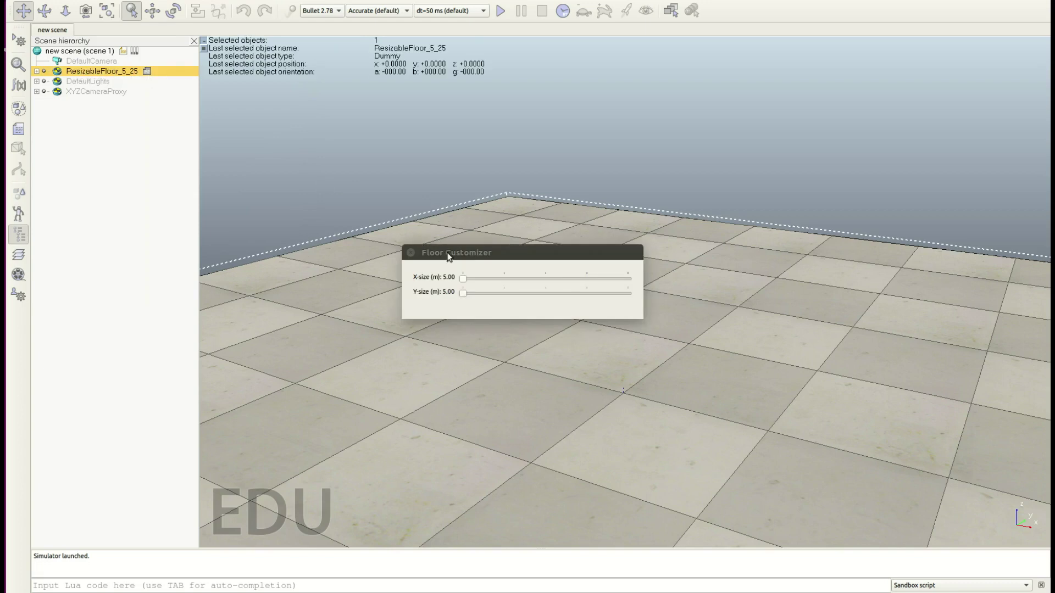
{"action": "left_click_drag", "start_coordinate": [448, 255], "coordinate": [468, 130]}
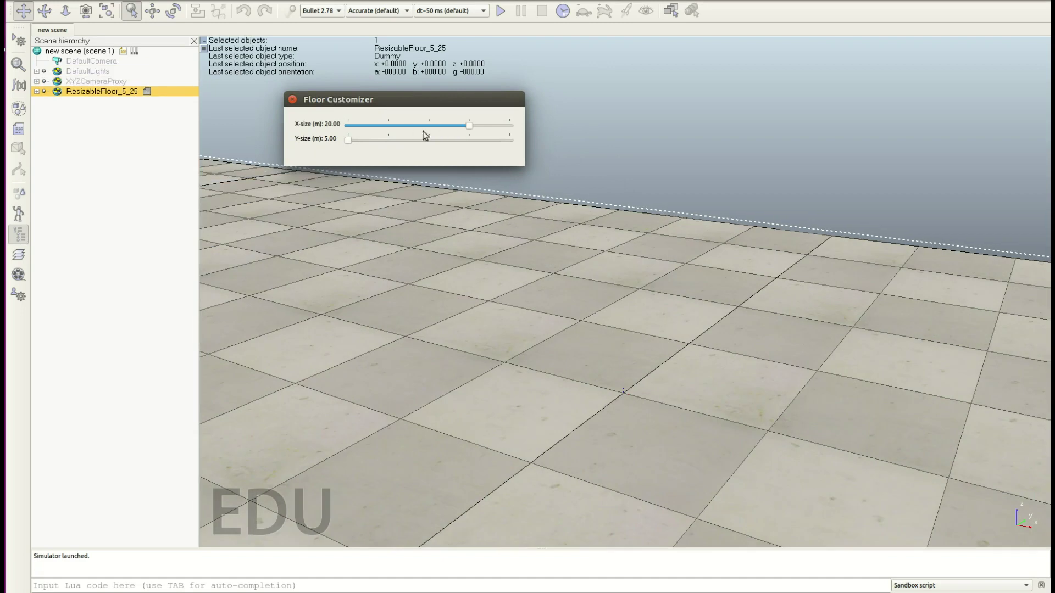
{"action": "left_click_drag", "start_coordinate": [350, 141], "coordinate": [459, 143]}
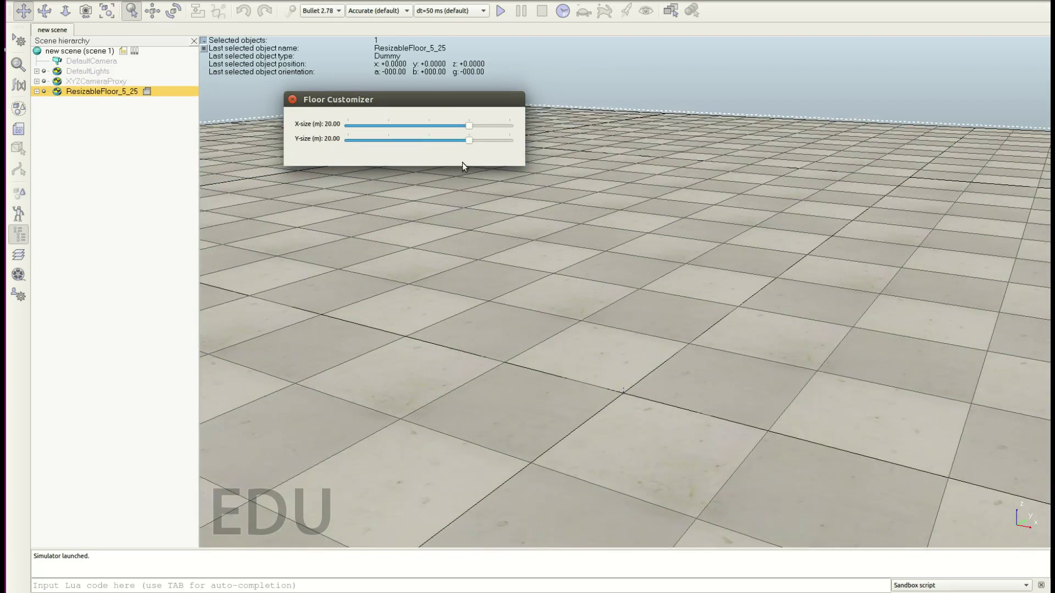
{"action": "left_click_drag", "start_coordinate": [401, 98], "coordinate": [412, 106]}
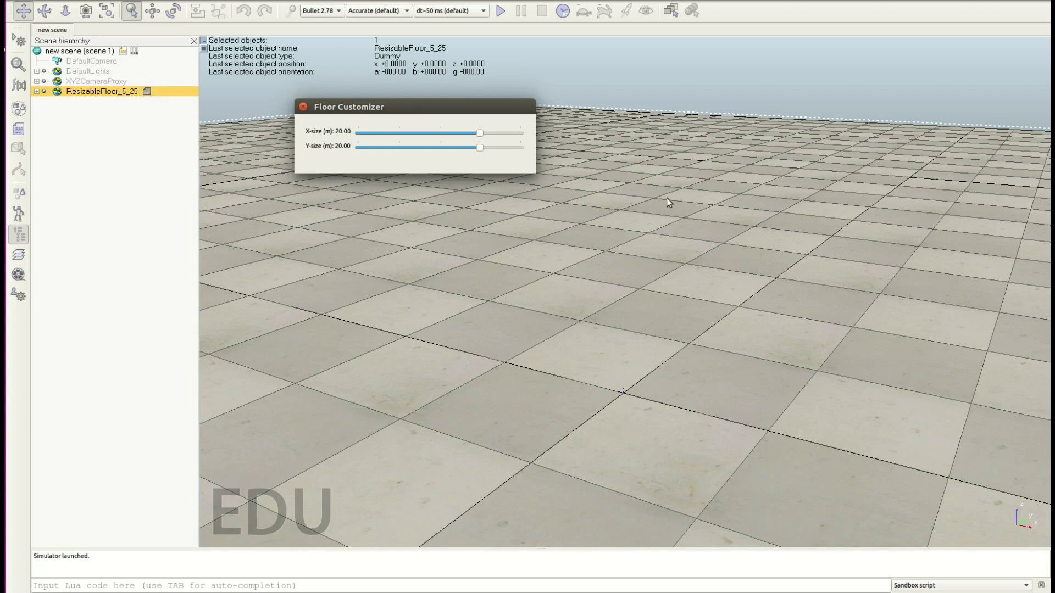
{"action": "left_click", "coordinate": [713, 172]}
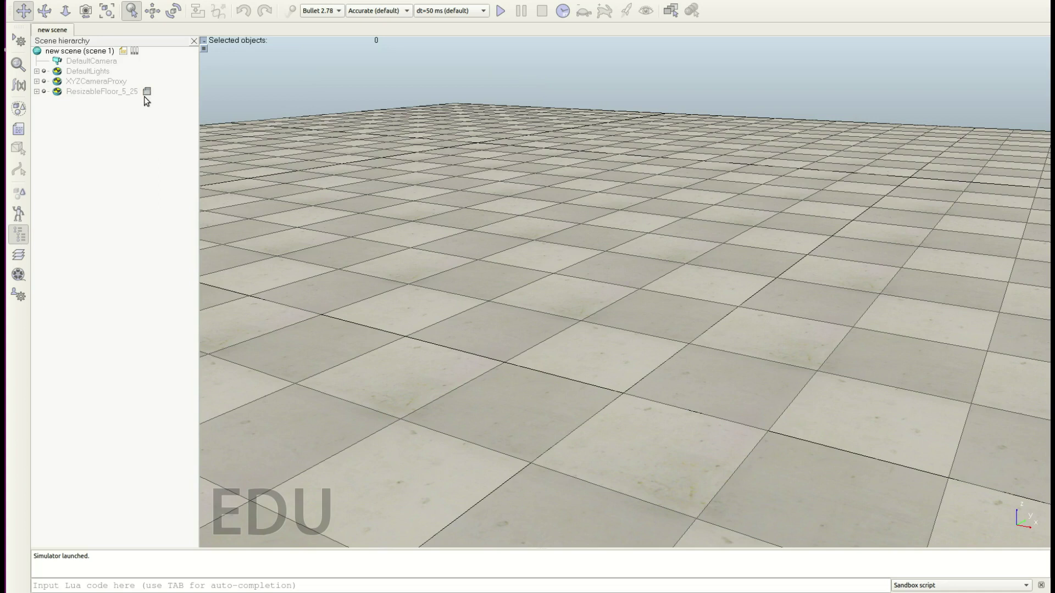
{"action": "scroll", "coordinate": [586, 294], "scroll_direction": "down", "scroll_amount": 5}
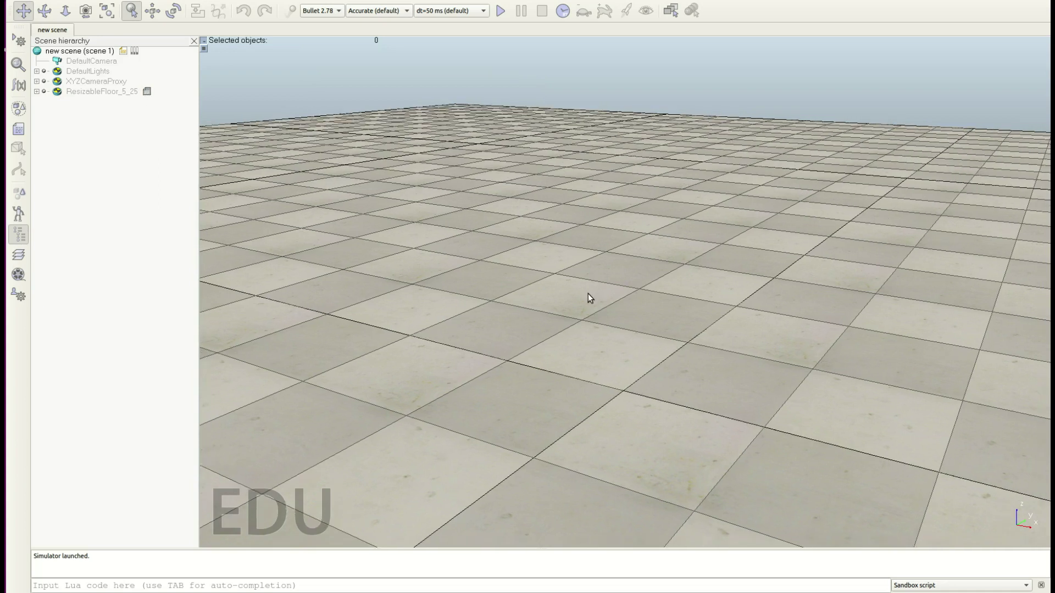
- Browse the scene context menu's Add submenus, then close them without adding anything
{"action": "scroll", "coordinate": [570, 299], "scroll_direction": "down", "scroll_amount": 4}
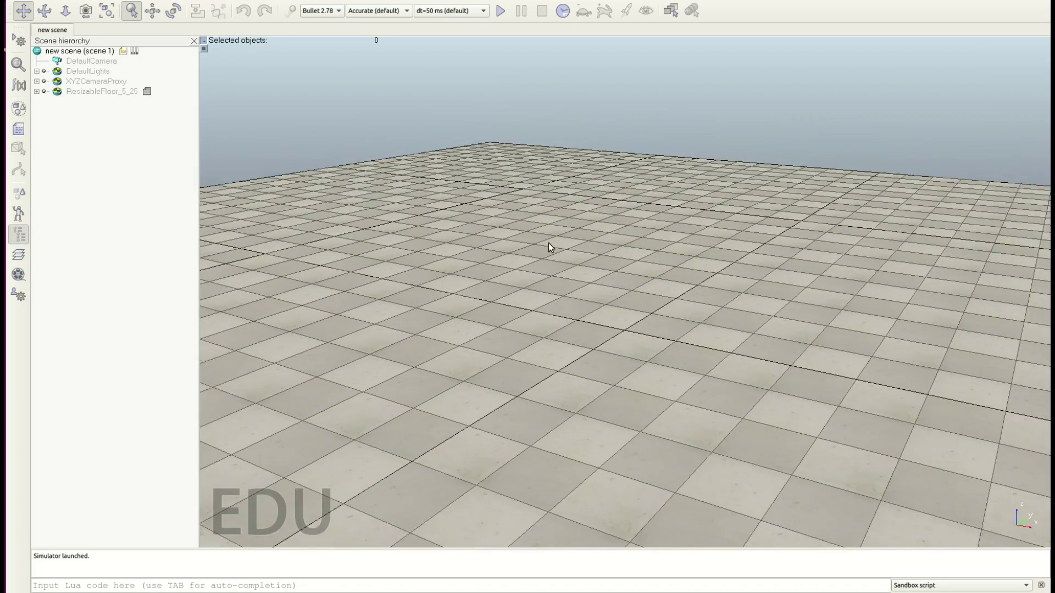
{"action": "right_click", "coordinate": [548, 243]}
{"action": "mouse_move", "coordinate": [585, 284]}
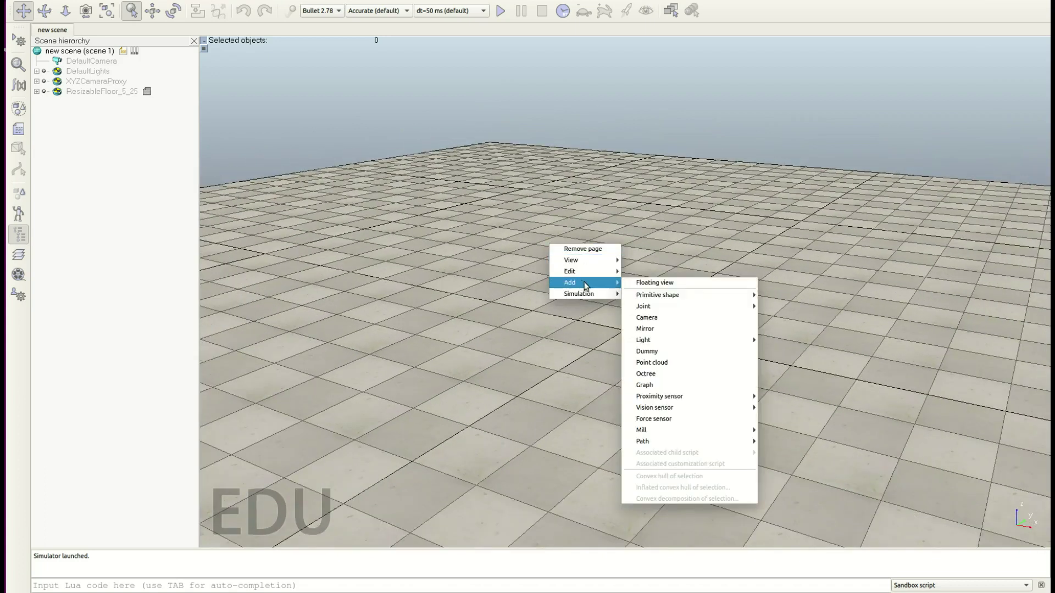
{"action": "mouse_move", "coordinate": [662, 297]}
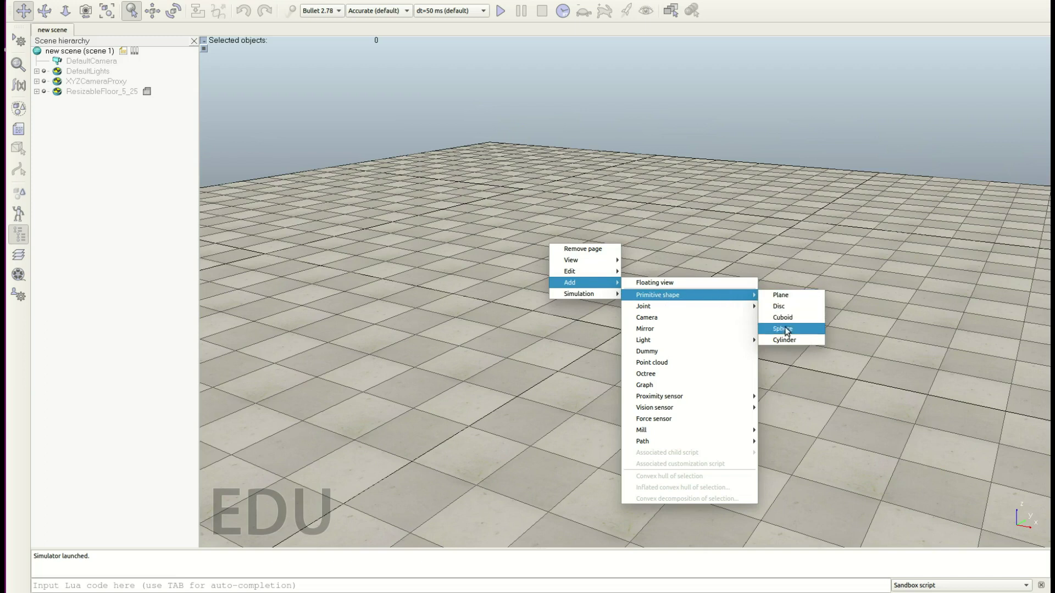
{"action": "left_click", "coordinate": [679, 268]}
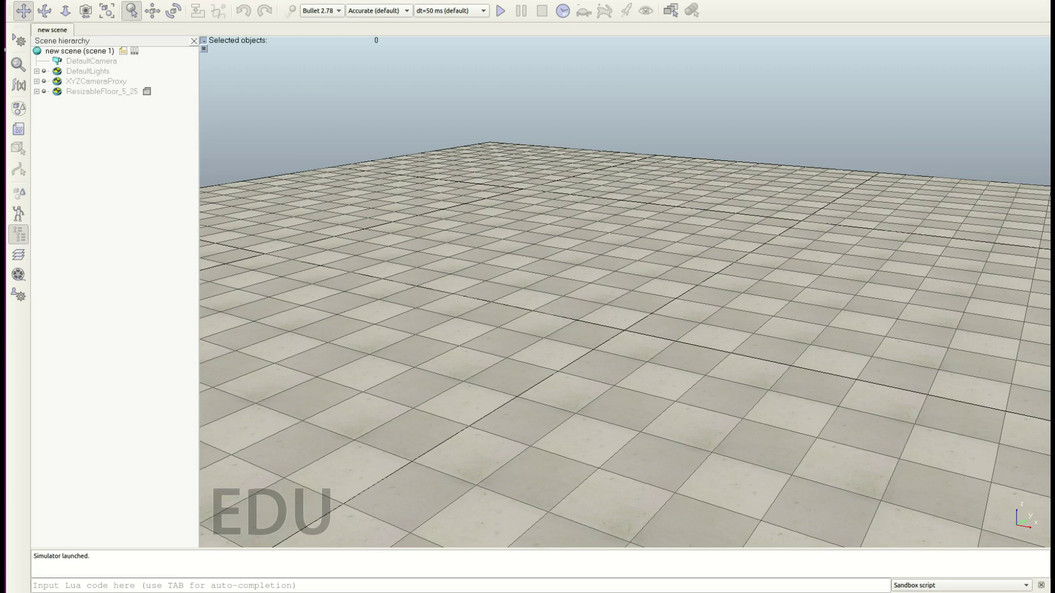
- Check the Add menu with Alt+A, dismiss it, and reopen the scene context menu
{"action": "key", "text": "alt+a"}
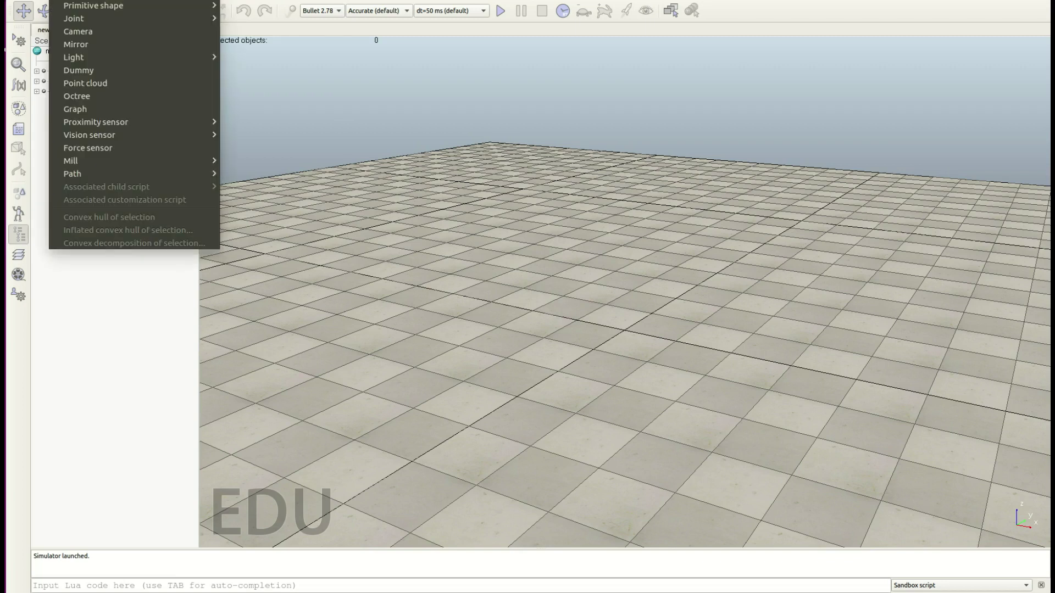
{"action": "mouse_move", "coordinate": [66, 6]}
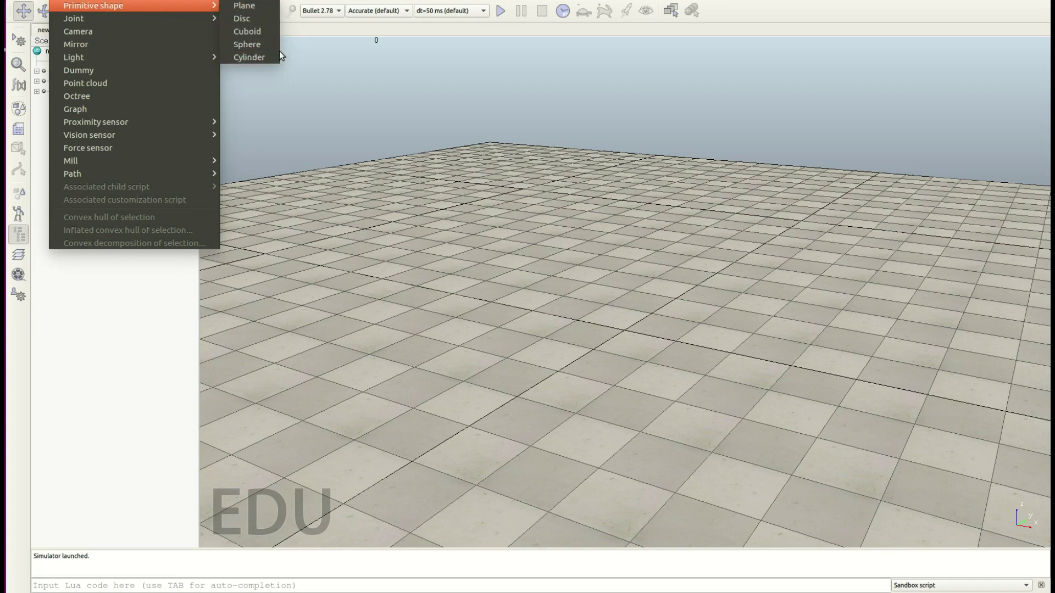
{"action": "left_click", "coordinate": [592, 252]}
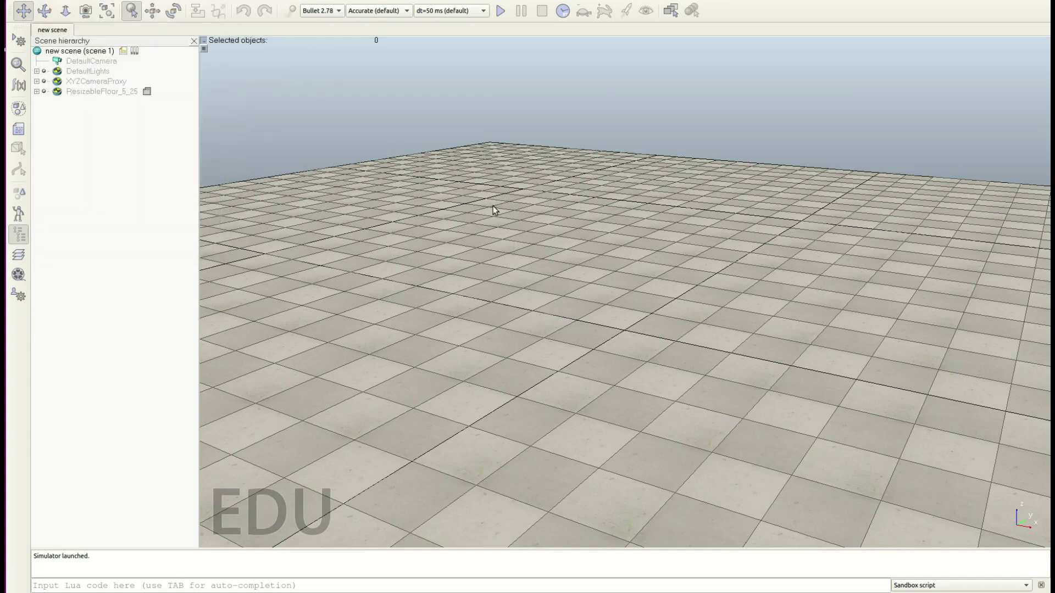
{"action": "right_click", "coordinate": [491, 223]}
- Choose a cuboid from the context menu's Primitive shape submenu
{"action": "mouse_move", "coordinate": [529, 258]}
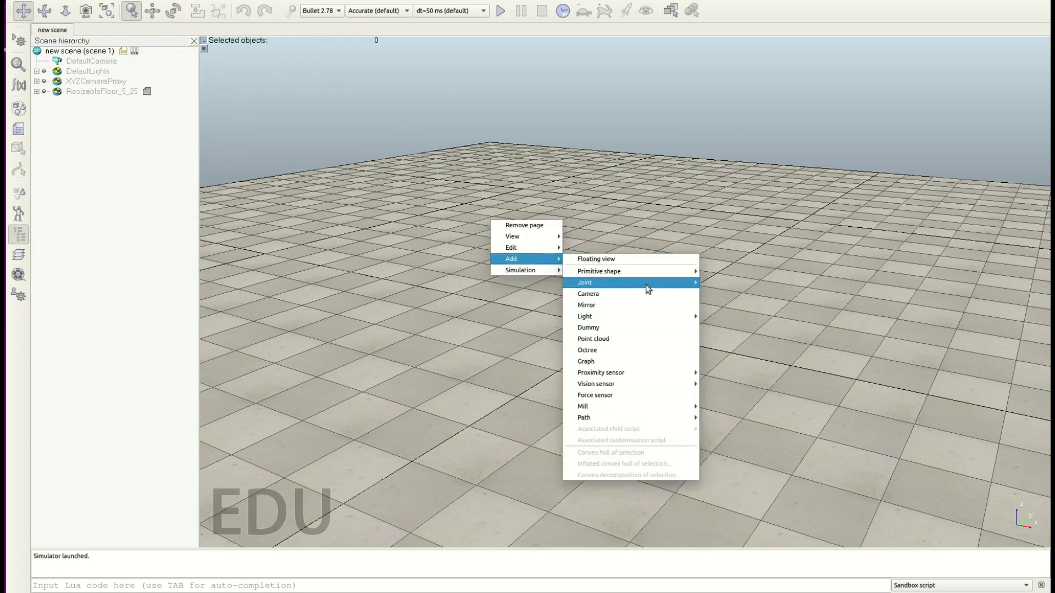
{"action": "mouse_move", "coordinate": [661, 275]}
{"action": "left_click", "coordinate": [748, 294]}
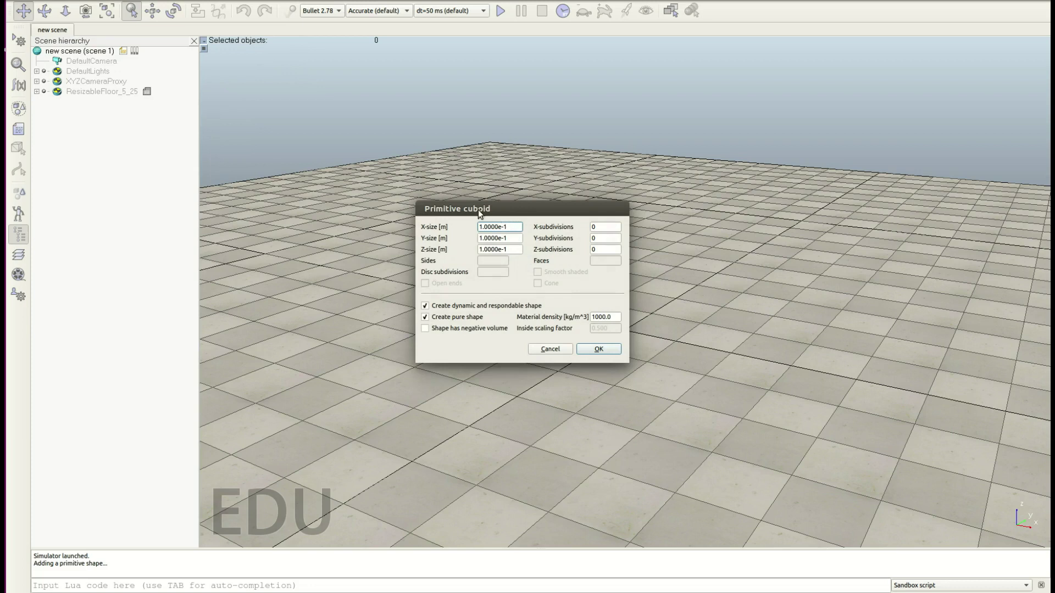
- Create the cuboid with sizes 1.2 × 1.2 × 0.3 m
{"action": "left_click_drag", "start_coordinate": [515, 227], "coordinate": [424, 224]}
{"action": "type", "text": "1.2"}
{"action": "key", "text": "Tab"}
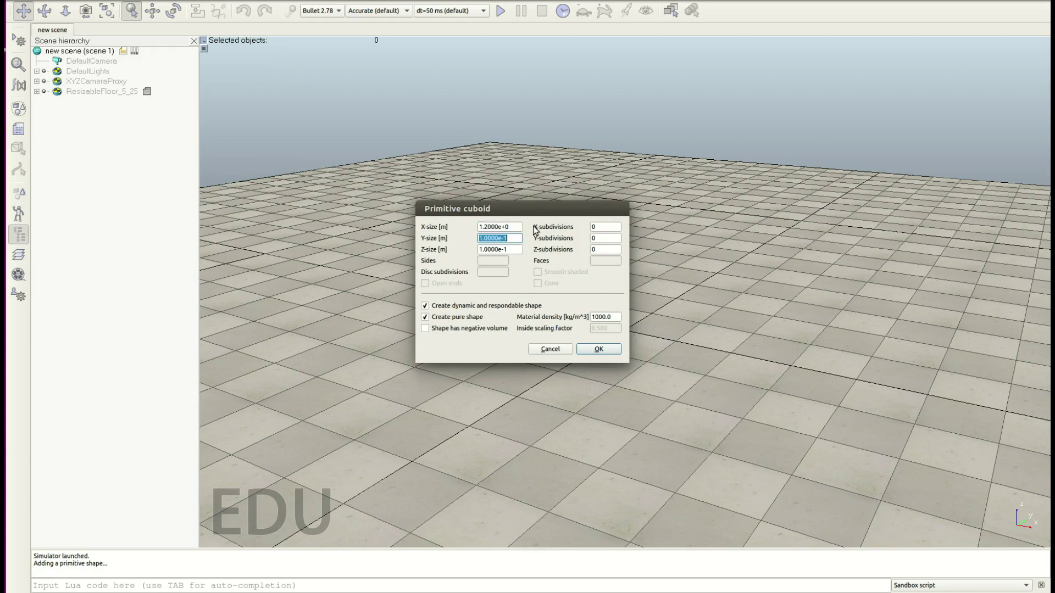
{"action": "type", "text": "1.2"}
{"action": "key", "text": "Tab"}
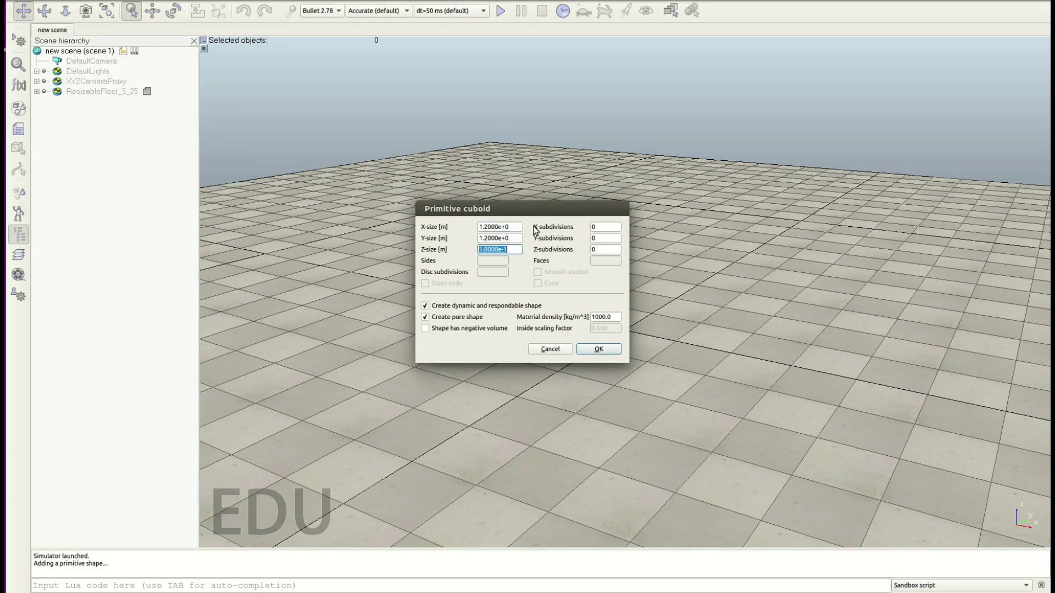
{"action": "type", "text": "0.3"}
{"action": "left_click", "coordinate": [598, 349]}
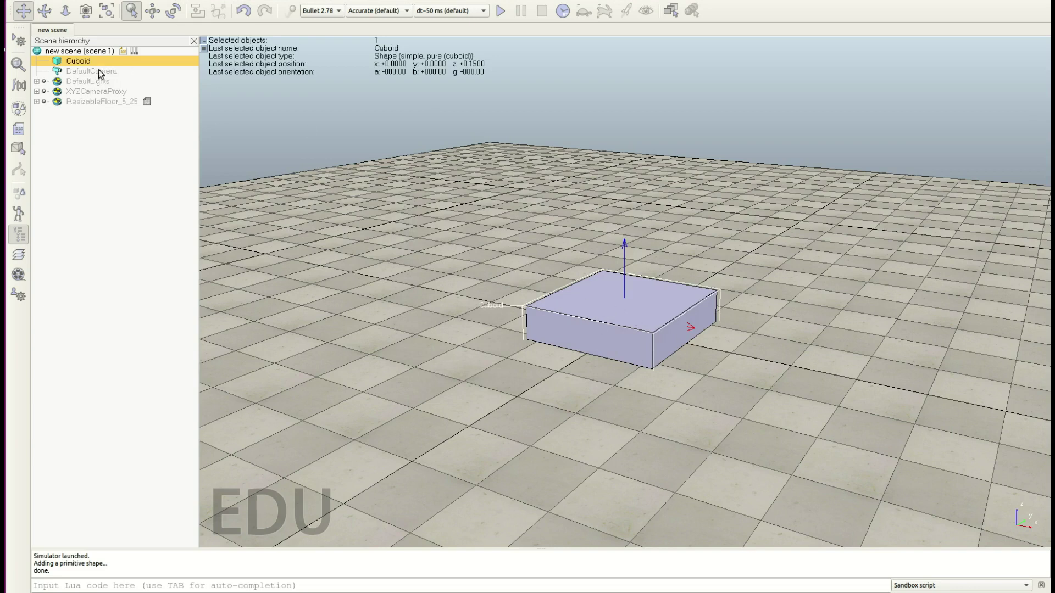
- Rename the Cuboid to 'Base' in the scene hierarchy
{"action": "double_click", "coordinate": [78, 62]}
{"action": "key", "text": "BackSpace"}
{"action": "key", "text": "BackSpace"}
{"action": "key", "text": "BackSpace"}
{"action": "key", "text": "BackSpace"}
{"action": "key", "text": "BackSpace"}
{"action": "key", "text": "BackSpace"}
{"action": "type", "text": "Base"}
{"action": "key", "text": "Return"}
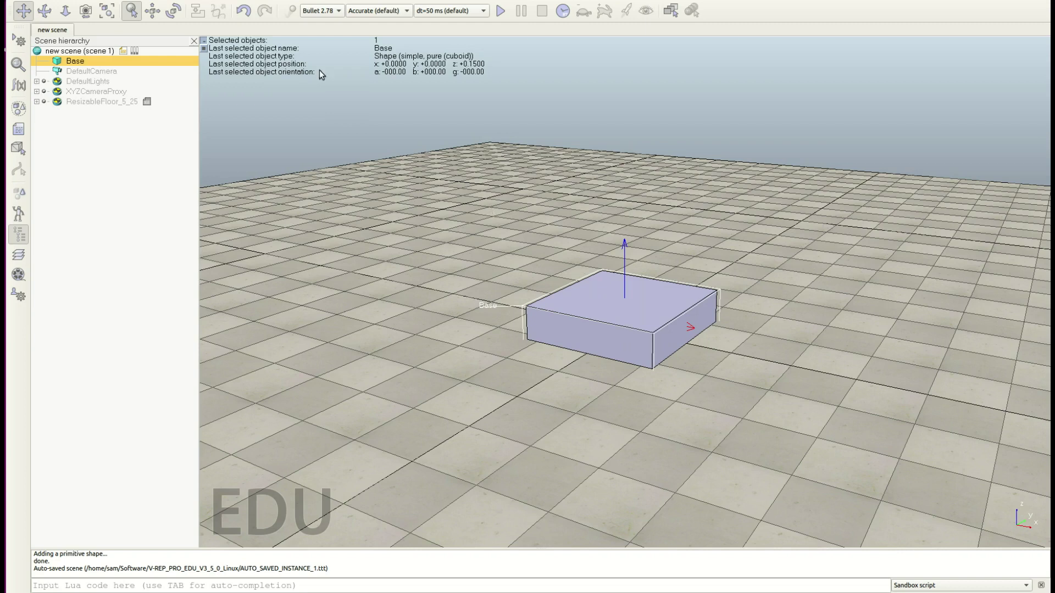
- Translate Base by -2 m along X in the Translation settings
{"action": "left_click", "coordinate": [155, 11]}
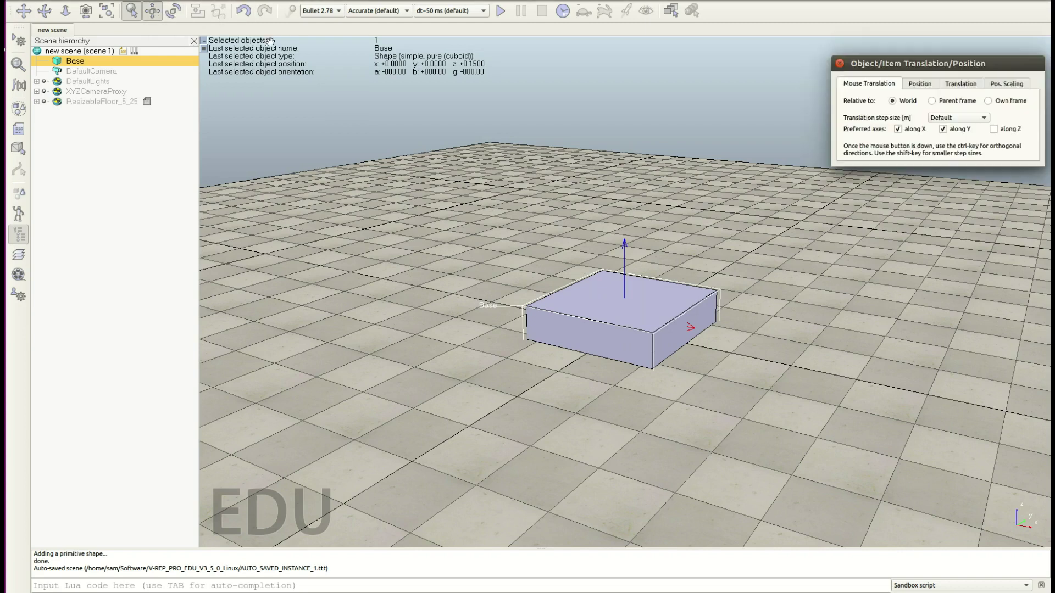
{"action": "left_click_drag", "start_coordinate": [926, 66], "coordinate": [834, 70]}
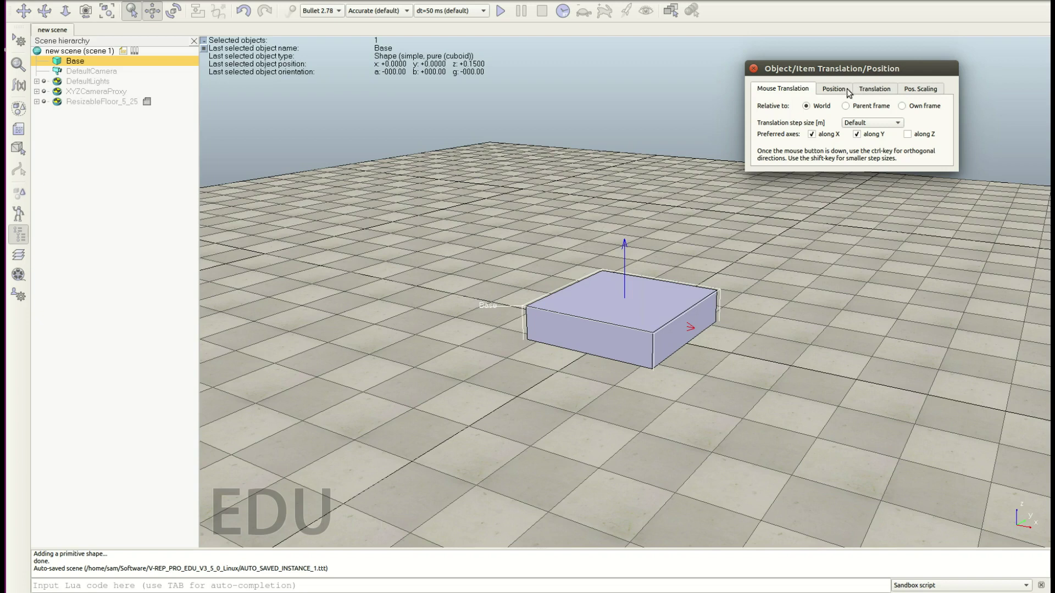
{"action": "left_click", "coordinate": [873, 89]}
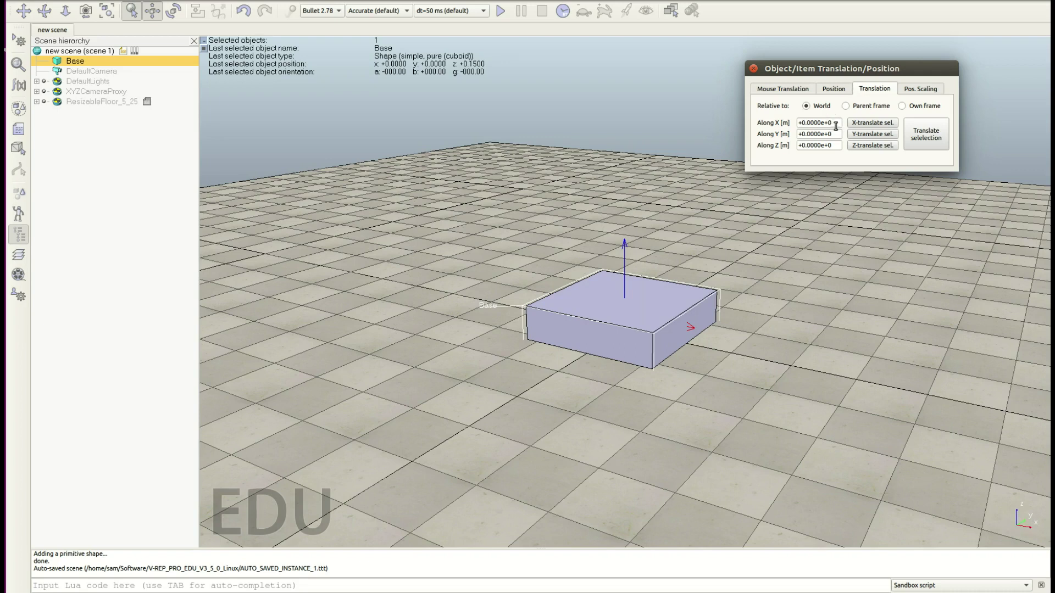
{"action": "left_click_drag", "start_coordinate": [835, 126], "coordinate": [784, 119]}
{"action": "type", "text": "-2"}
{"action": "left_click", "coordinate": [875, 125]}
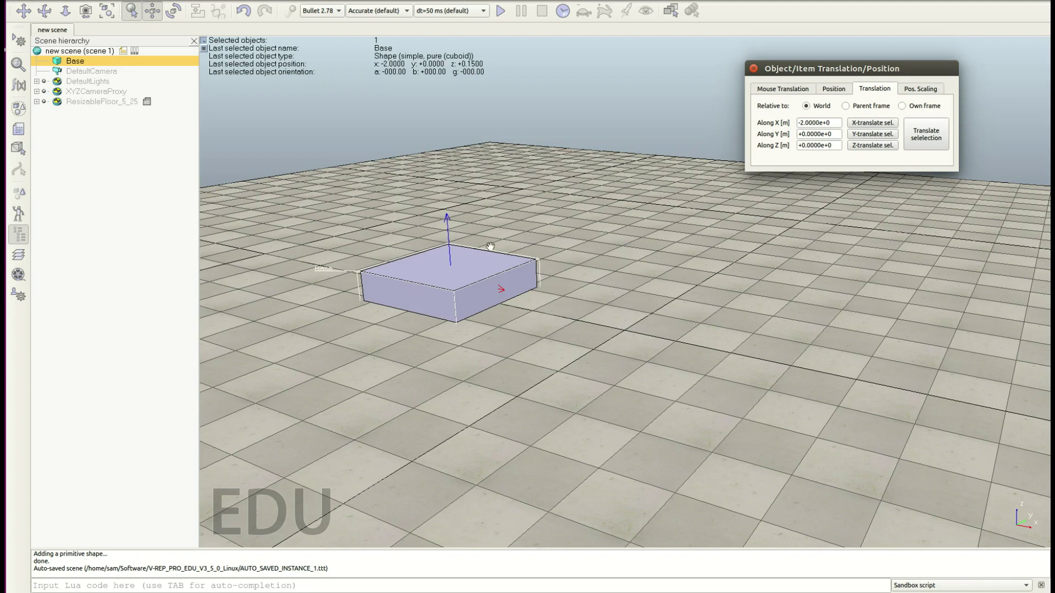
- Add a 0.4 × 0.4 × 7.7 m cuboid column to the scene
{"action": "right_click", "coordinate": [556, 177]}
{"action": "mouse_move", "coordinate": [589, 216]}
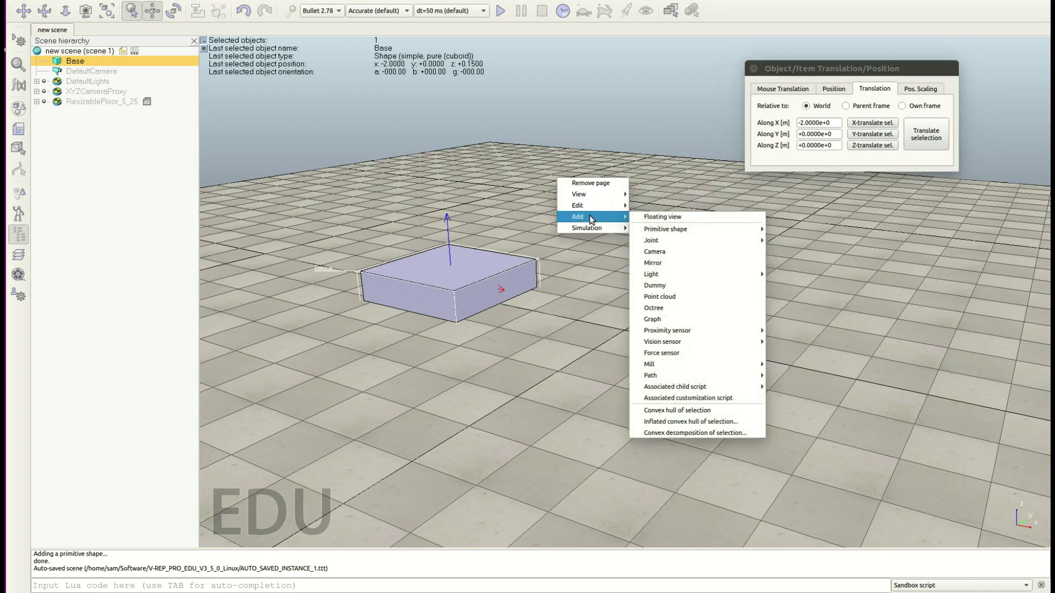
{"action": "mouse_move", "coordinate": [756, 229]}
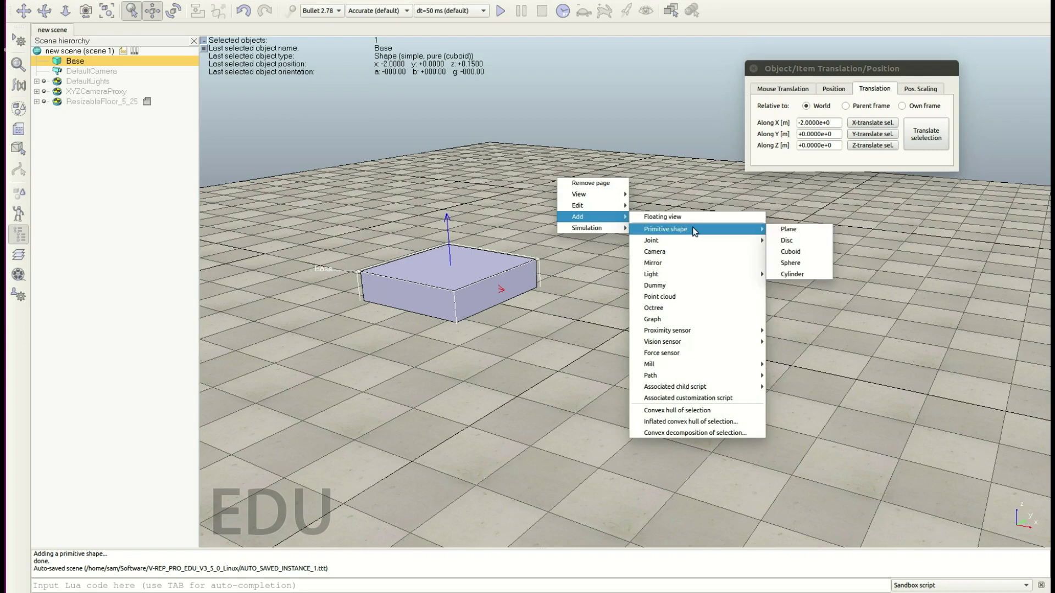
{"action": "left_click", "coordinate": [796, 253]}
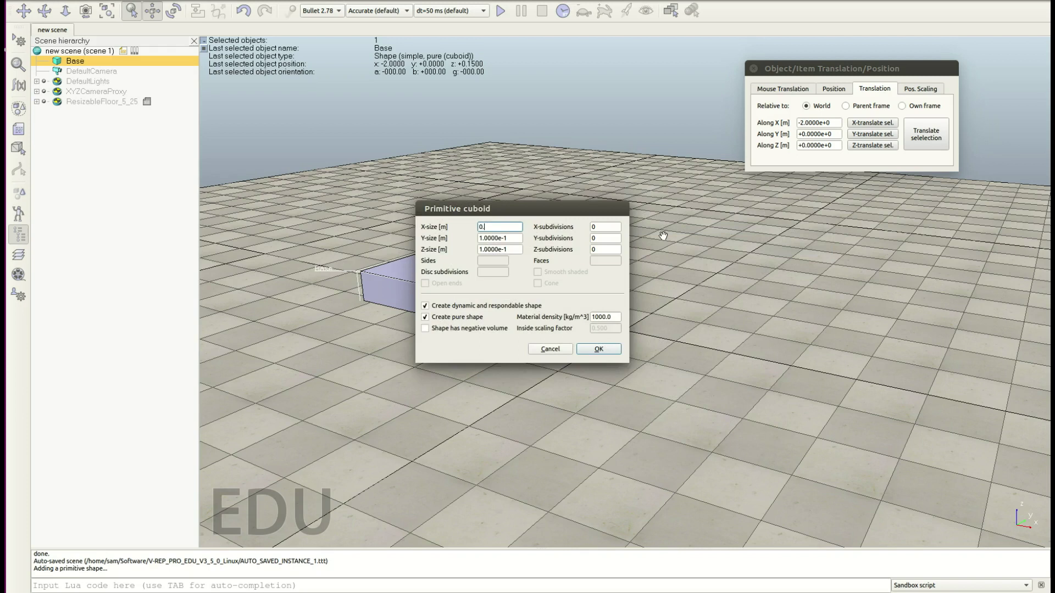
{"action": "type", "text": "0.4"}
{"action": "key", "text": "Tab"}
{"action": "type", "text": "0.4"}
{"action": "key", "text": "Tab"}
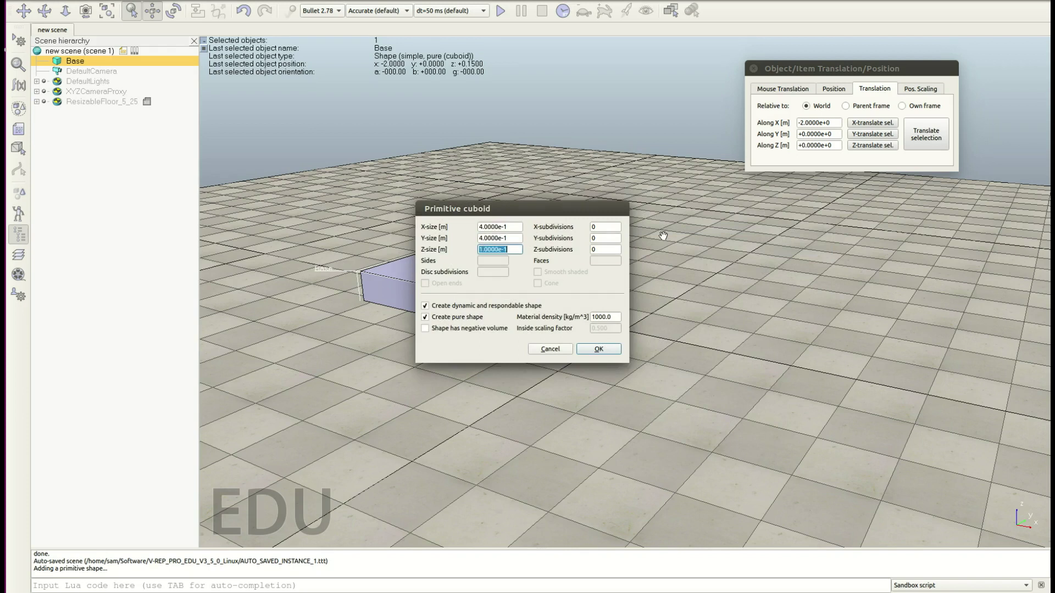
{"action": "type", "text": "7.7"}
{"action": "key", "text": "Return"}
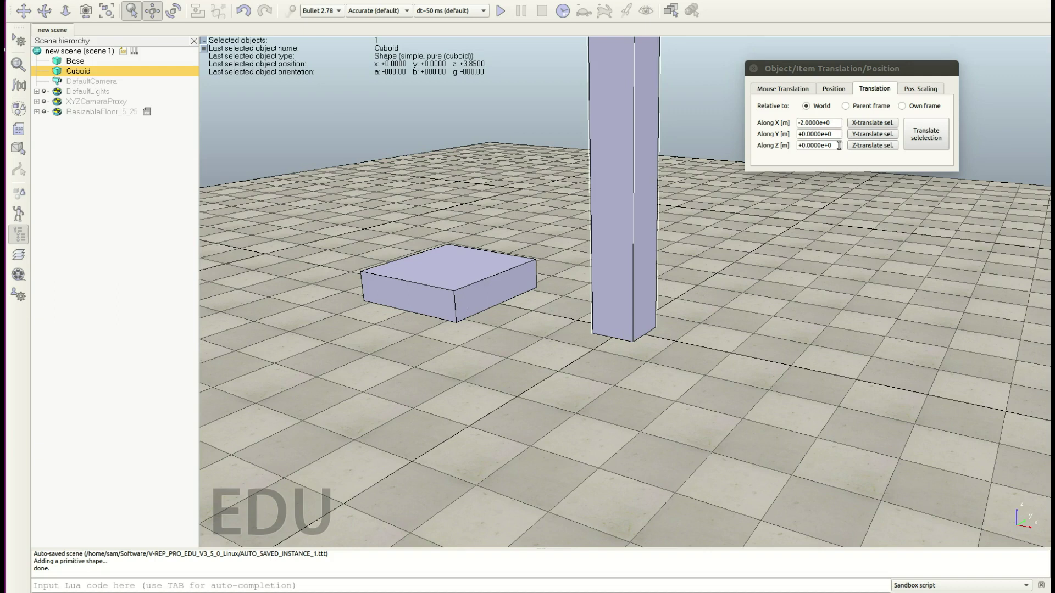
- Translate the column 0.3 m along Z so it stands on Base
{"action": "left_click_drag", "start_coordinate": [839, 146], "coordinate": [794, 148]}
{"action": "type", "text": "0."}
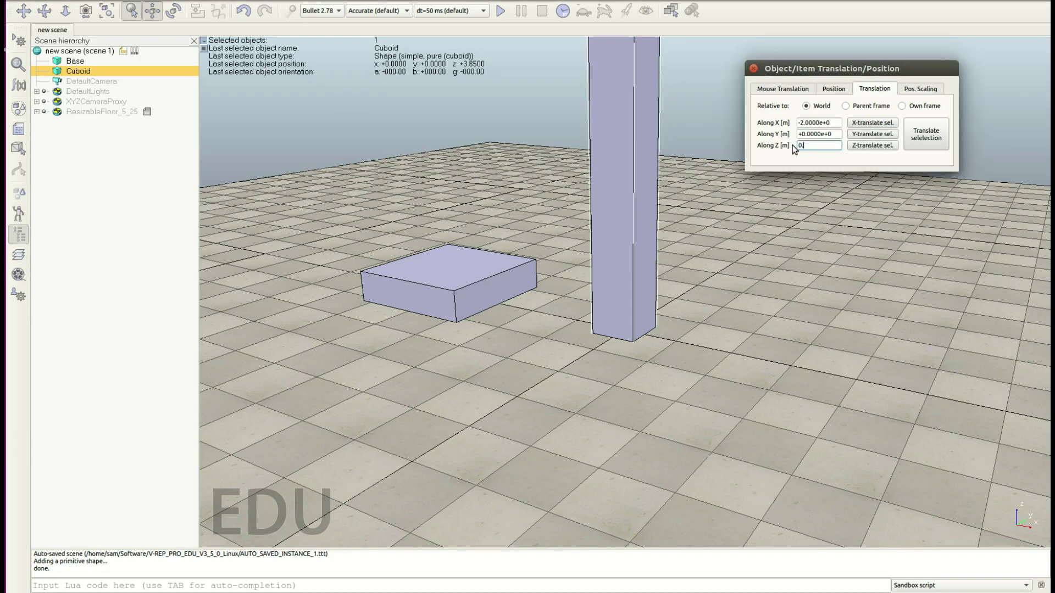
{"action": "type", "text": "3"}
{"action": "left_click", "coordinate": [833, 135]}
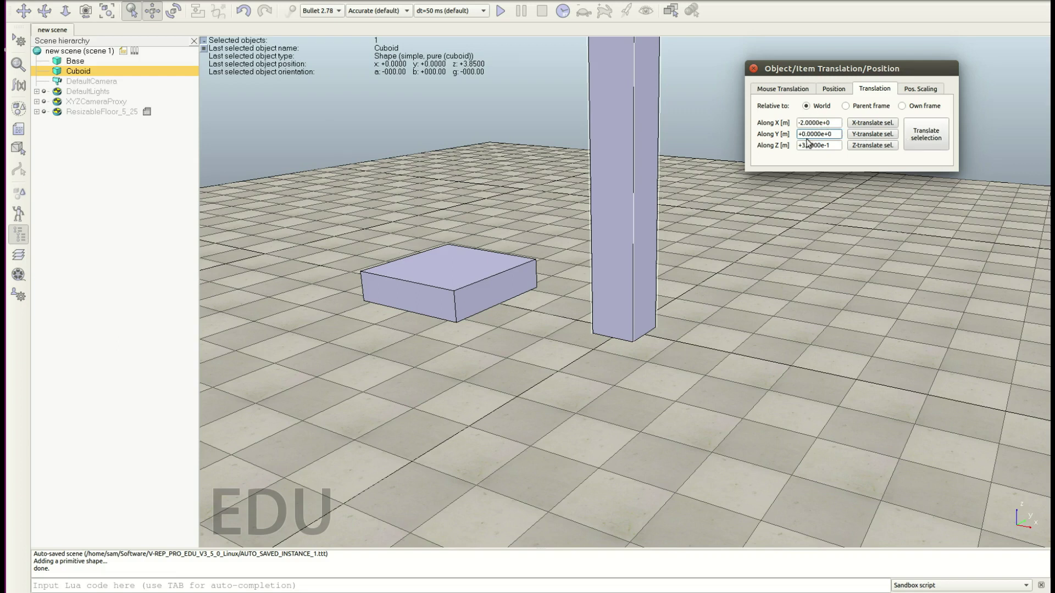
{"action": "left_click", "coordinate": [921, 136]}
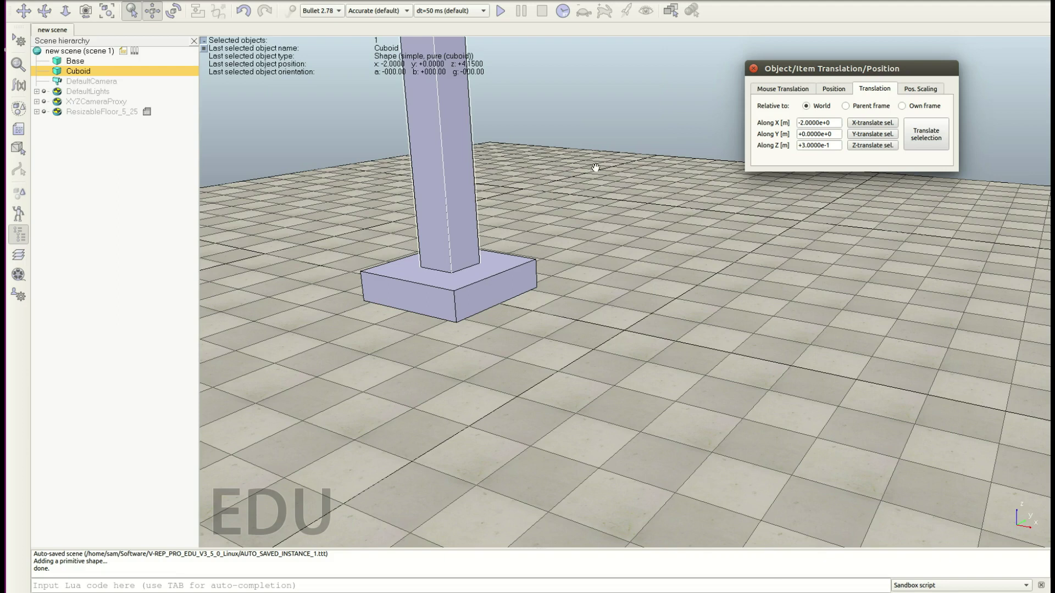
- Deselect the column, frame and zoom out the view, and add another cuboid primitive
{"action": "left_click", "coordinate": [604, 120]}
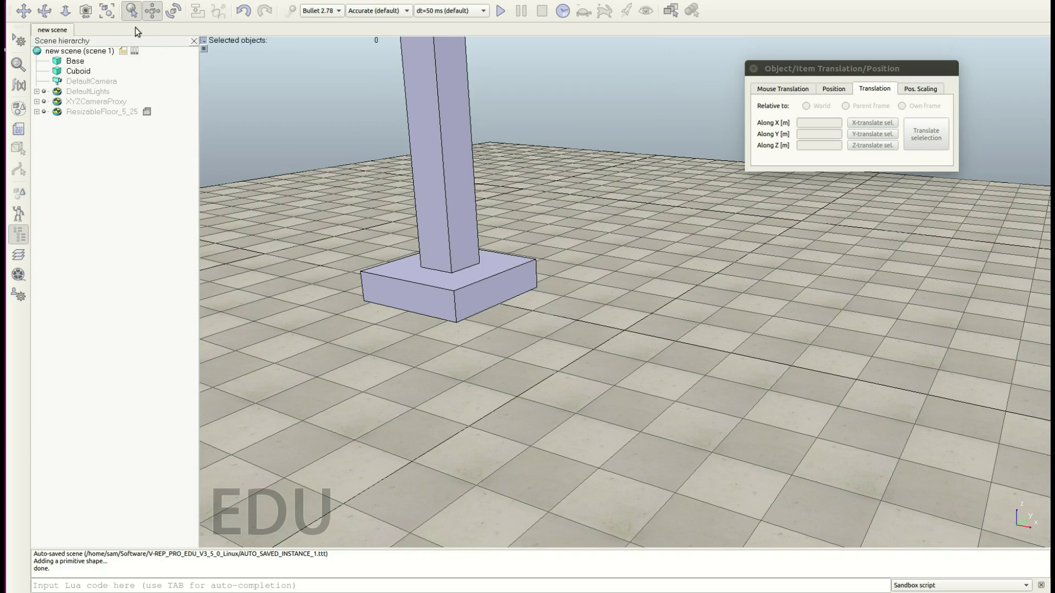
{"action": "left_click", "coordinate": [111, 14]}
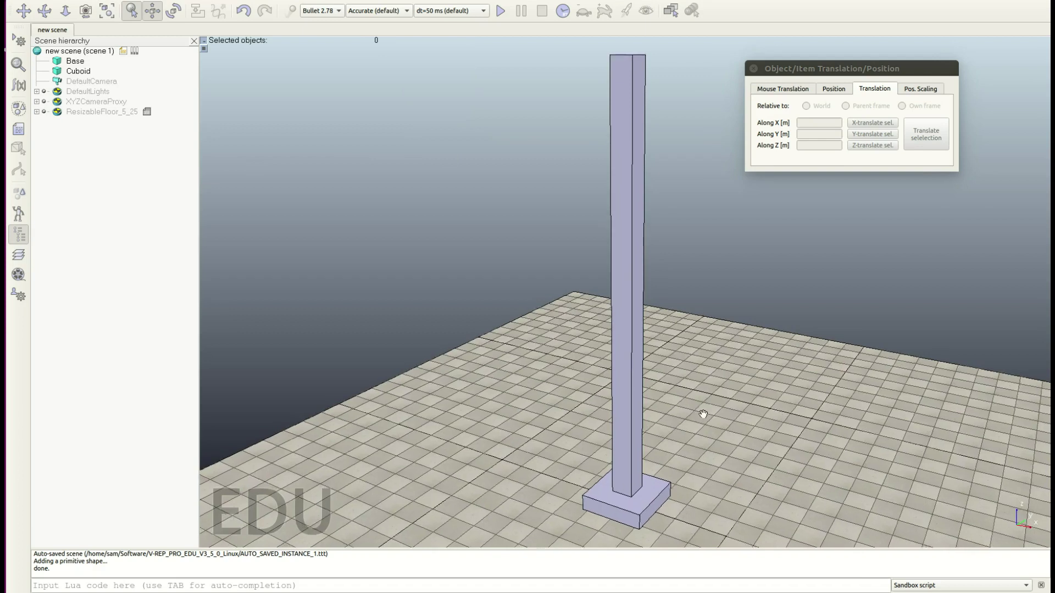
{"action": "scroll", "coordinate": [703, 414], "scroll_direction": "down", "scroll_amount": 5}
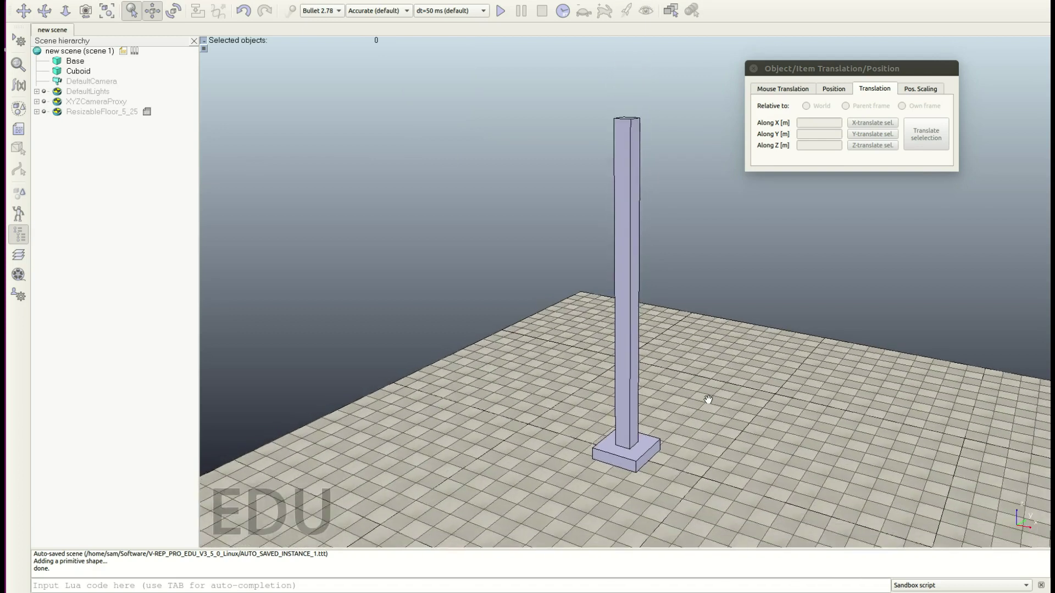
{"action": "scroll", "coordinate": [709, 399], "scroll_direction": "down", "scroll_amount": 1}
{"action": "right_click", "coordinate": [697, 385]}
{"action": "mouse_move", "coordinate": [735, 424]}
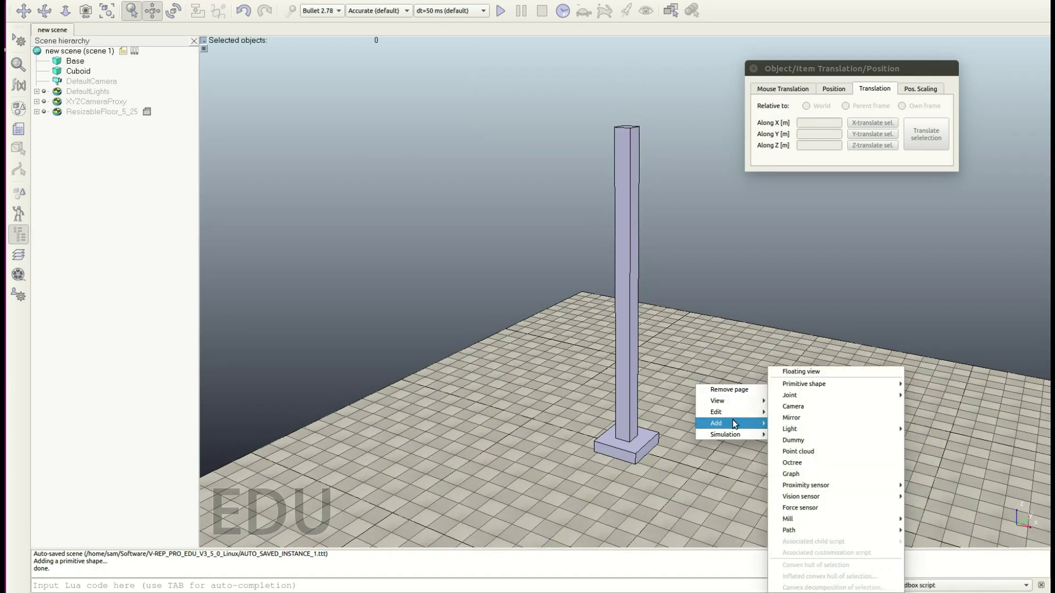
{"action": "mouse_move", "coordinate": [853, 387]}
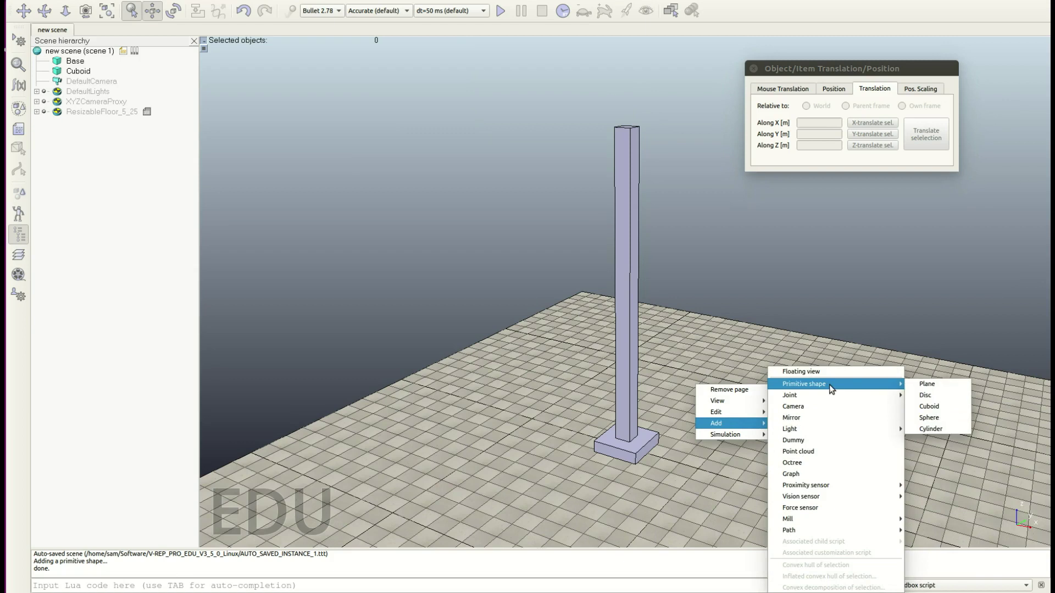
{"action": "left_click", "coordinate": [952, 407]}
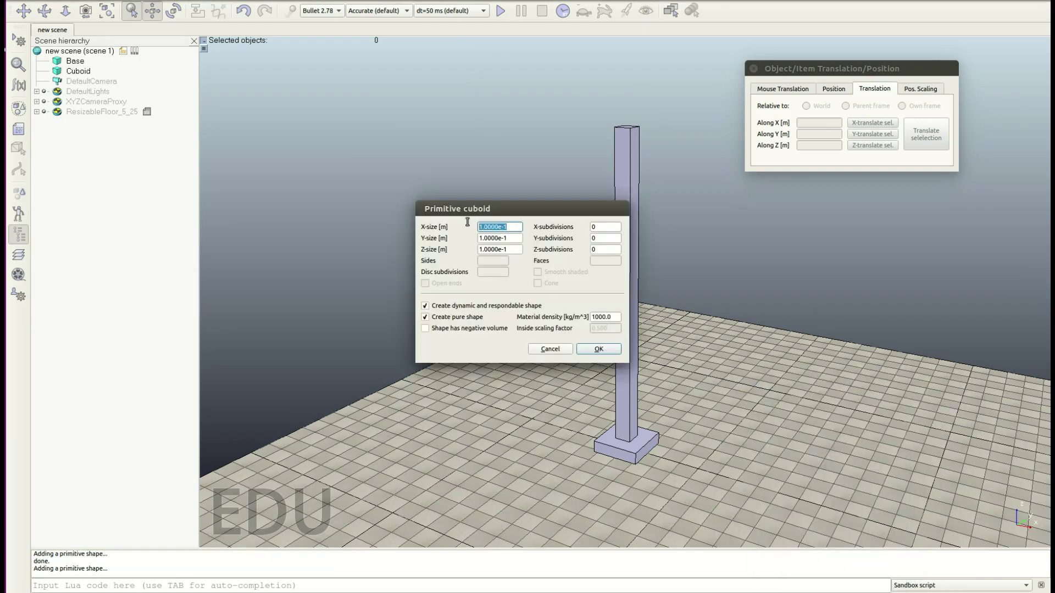
- Size the new cuboid beam 11 × 0.3 × 0.3 m and create it
{"action": "type", "text": "11"}
{"action": "key", "text": "Tab"}
{"action": "type", "text": "0.3"}
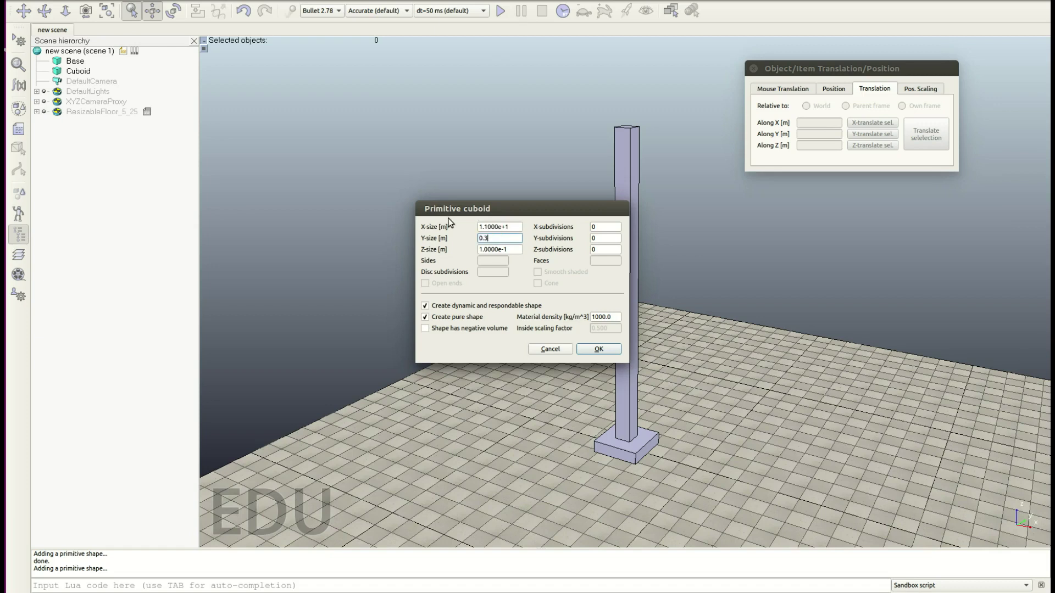
{"action": "key", "text": "Tab"}
{"action": "type", "text": "0.3"}
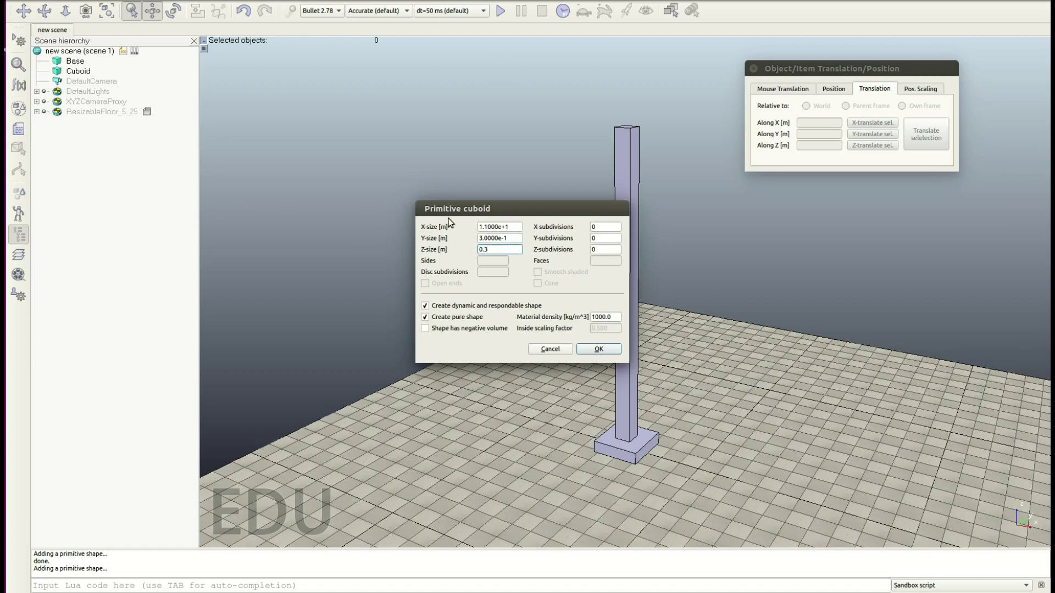
{"action": "key", "text": "Return"}
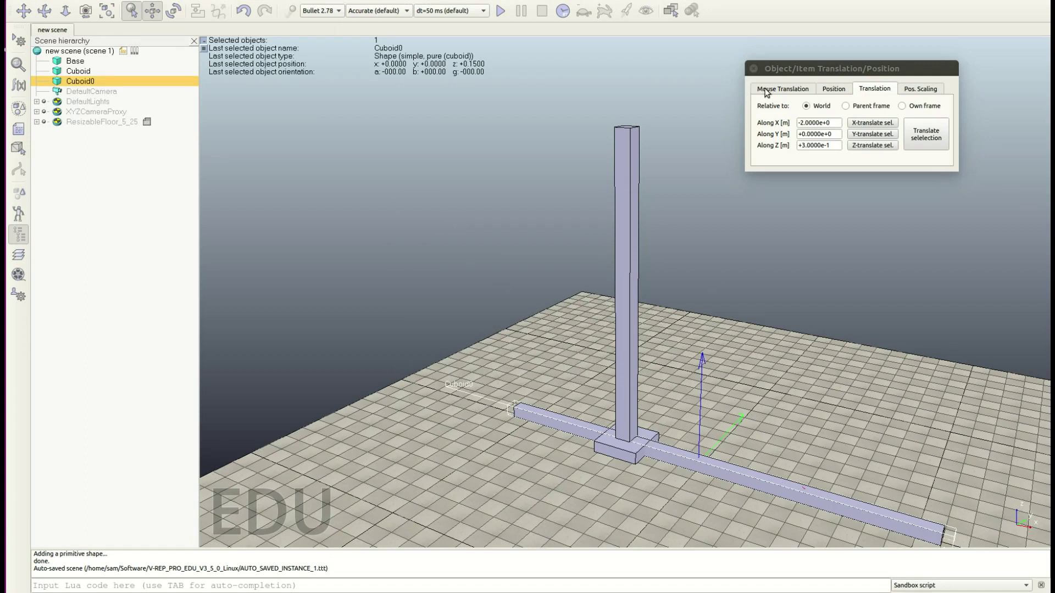
- Raise the long beam Cuboid0 to about z = 8.175 m, resting it across the column top
{"action": "left_click", "coordinate": [782, 91]}
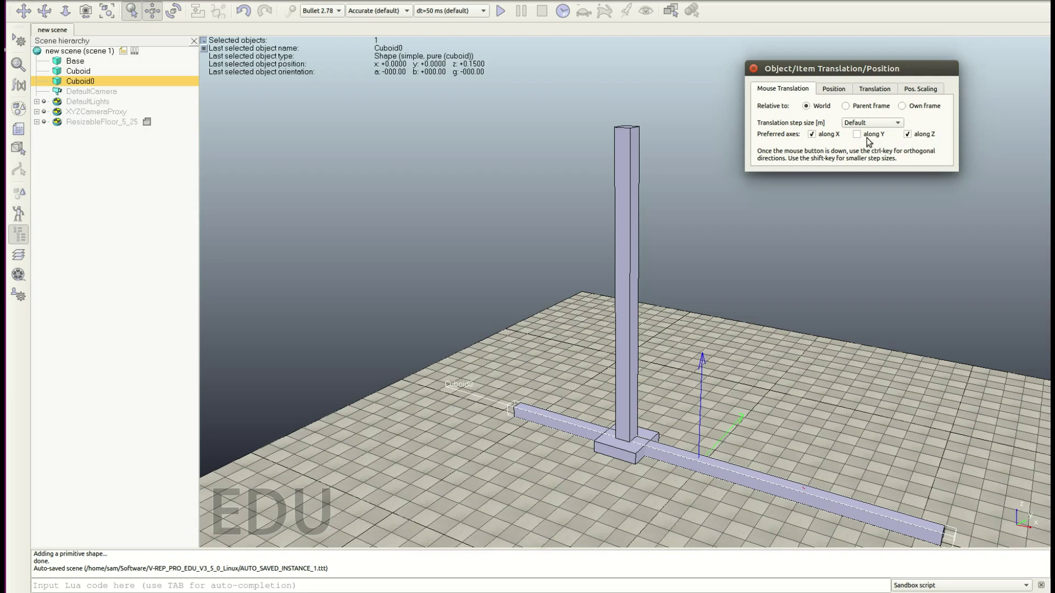
{"action": "left_click_drag", "start_coordinate": [719, 471], "coordinate": [766, 148]}
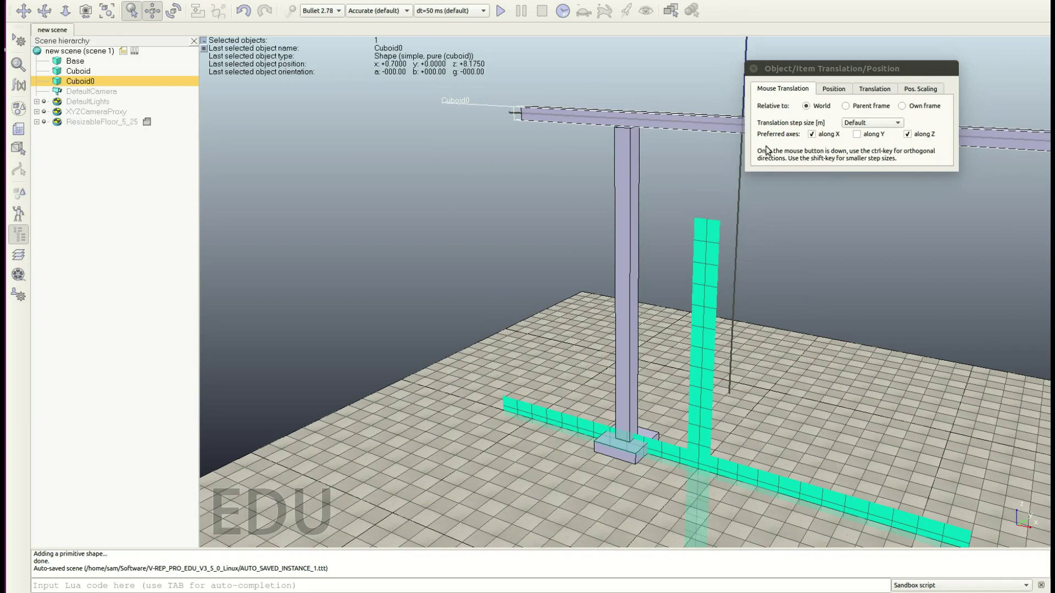
{"action": "left_click_drag", "start_coordinate": [768, 150], "coordinate": [767, 151]}
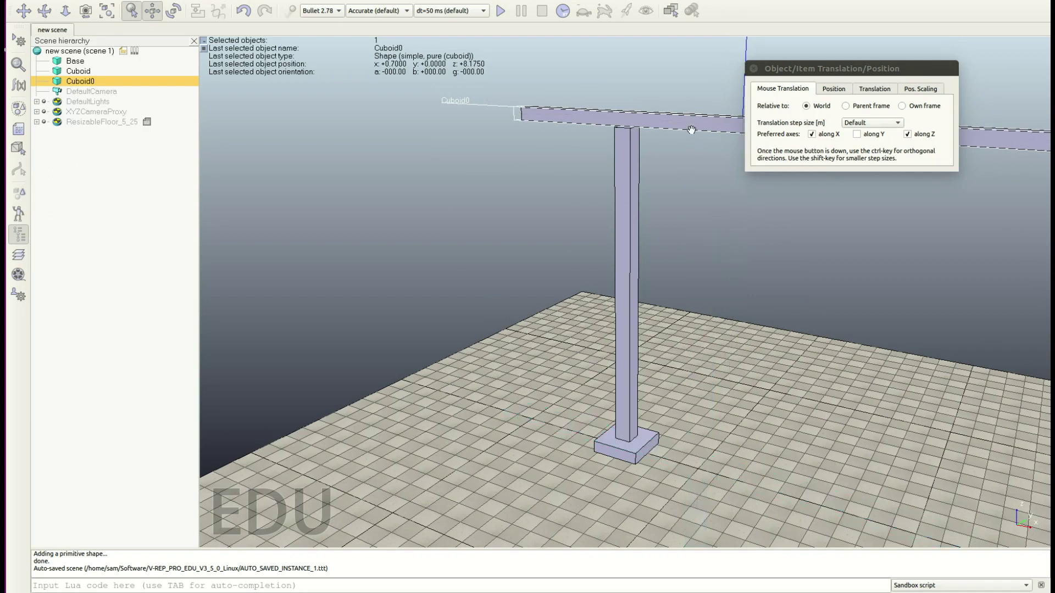
{"action": "left_click_drag", "start_coordinate": [691, 123], "coordinate": [692, 125]}
{"action": "left_click", "coordinate": [685, 176]}
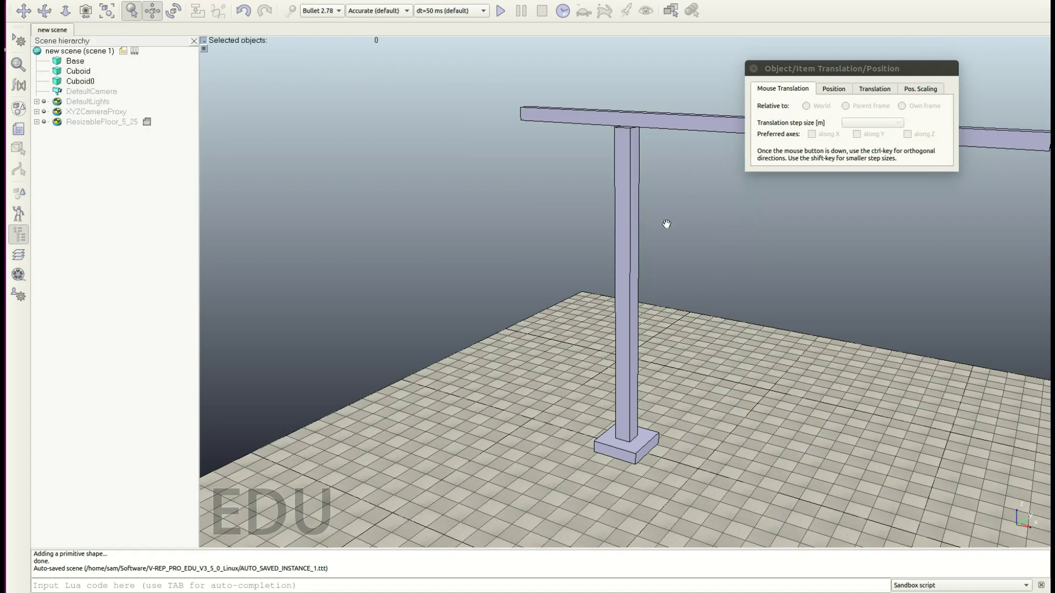
{"action": "left_click_drag", "start_coordinate": [629, 352], "coordinate": [714, 365]}
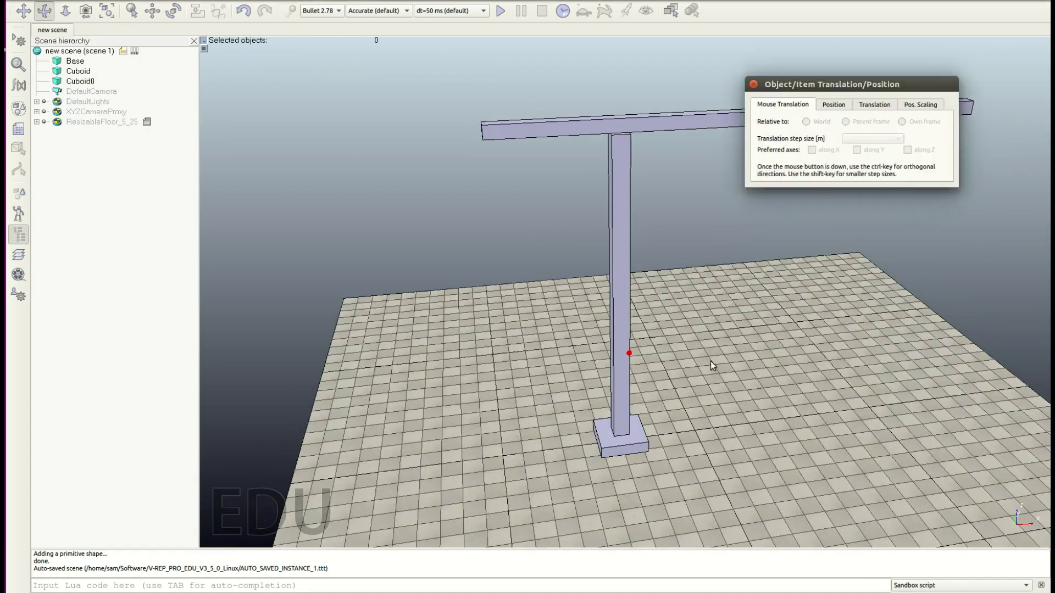
{"action": "left_click_drag", "start_coordinate": [775, 89], "coordinate": [773, 166]}
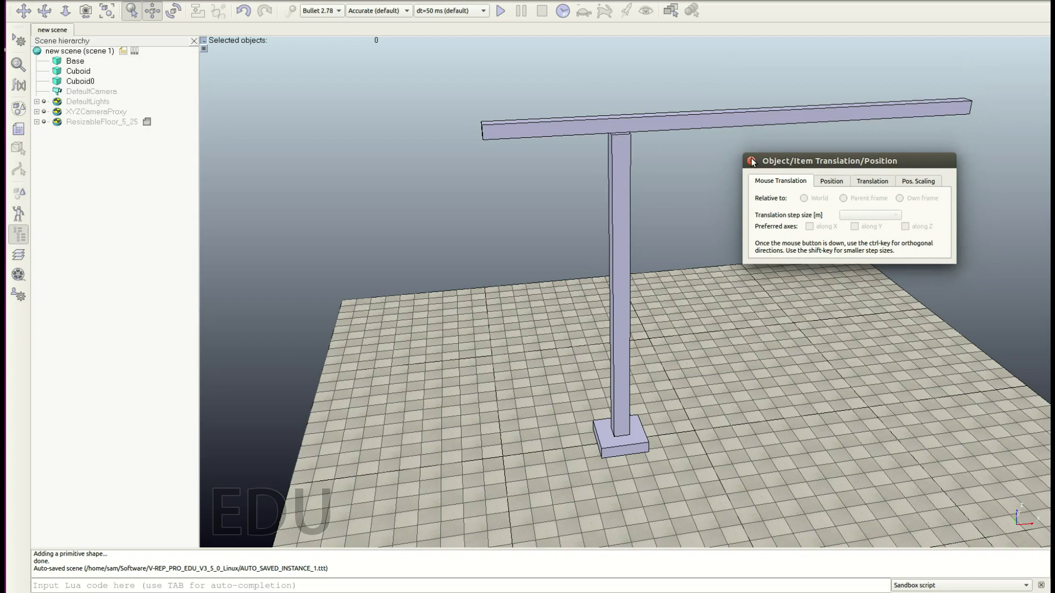
- Add a 0.4 × 0.4 × 0.6 m cuboid primitive, Cuboid1
{"action": "right_click", "coordinate": [658, 362]}
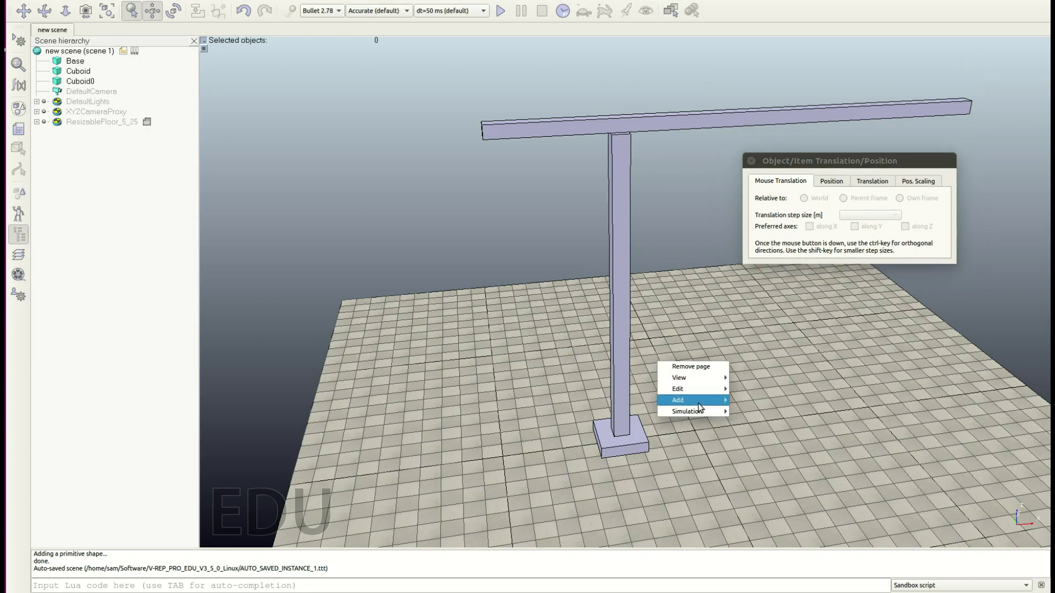
{"action": "mouse_move", "coordinate": [681, 400]}
{"action": "mouse_move", "coordinate": [779, 387]}
{"action": "left_click", "coordinate": [887, 406]}
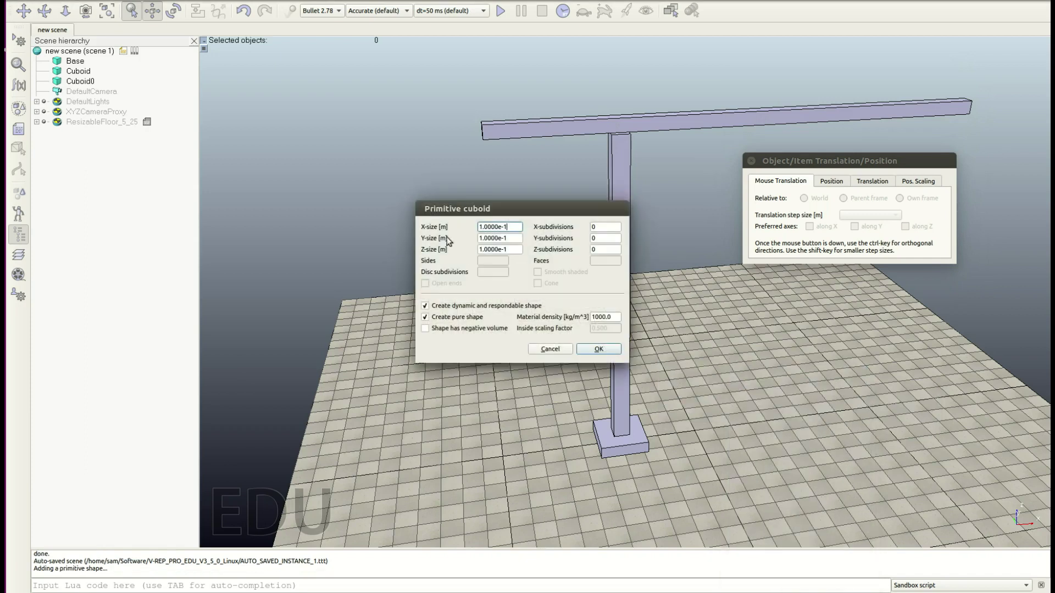
{"action": "triple_click", "coordinate": [506, 231]}
{"action": "type", "text": "0.4"}
{"action": "key", "text": "Tab"}
{"action": "type", "text": "0.4"}
{"action": "key", "text": "Tab"}
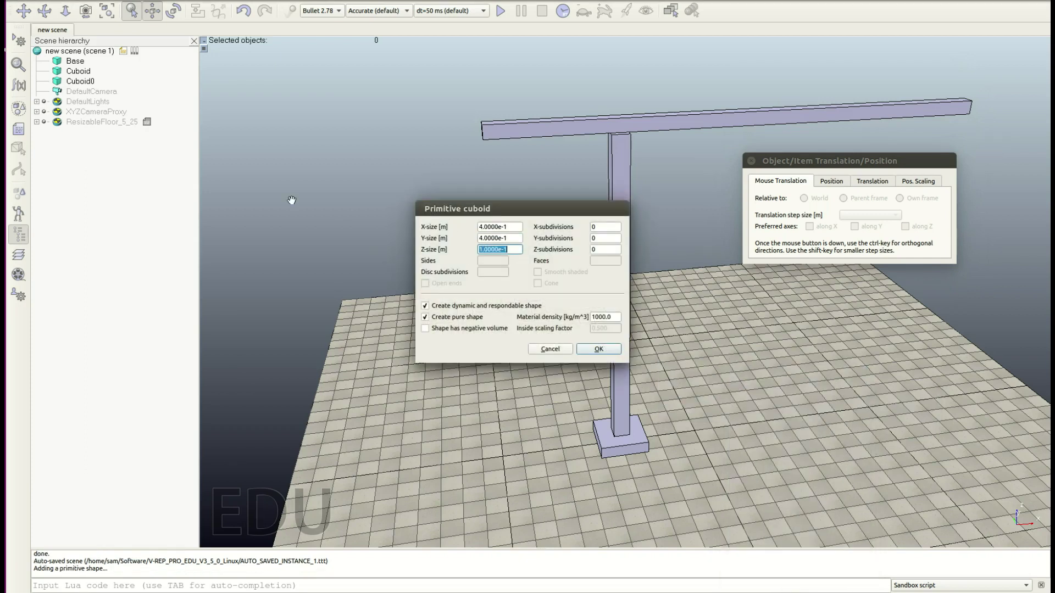
{"action": "type", "text": "0.6"}
{"action": "key", "text": "Return"}
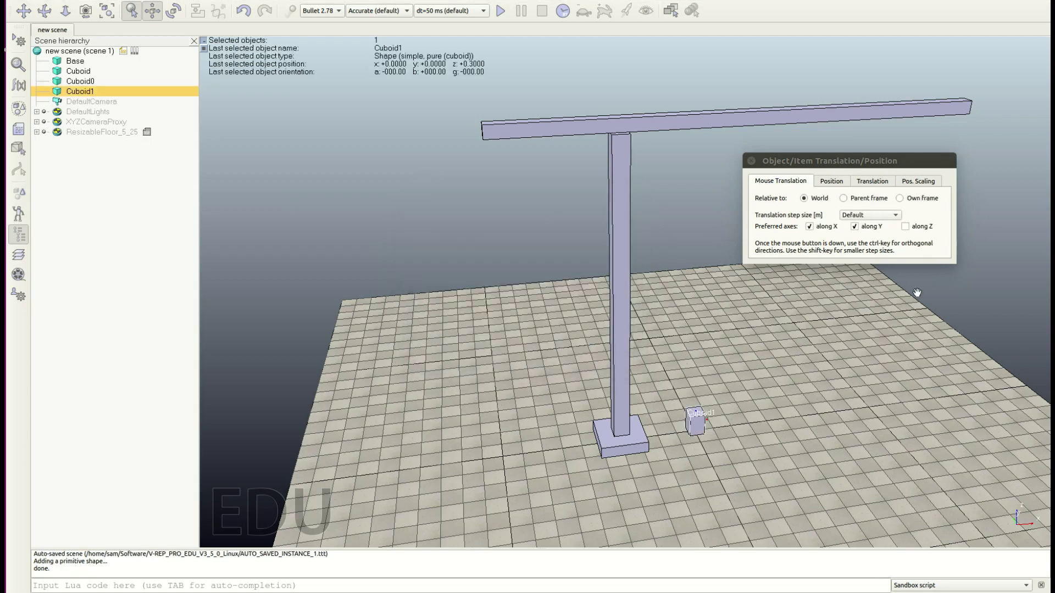
- Lift Cuboid1 along X and Z to hang under the crossbar's left end, near x = -3.9
{"action": "left_click", "coordinate": [873, 227]}
{"action": "left_click", "coordinate": [905, 226]}
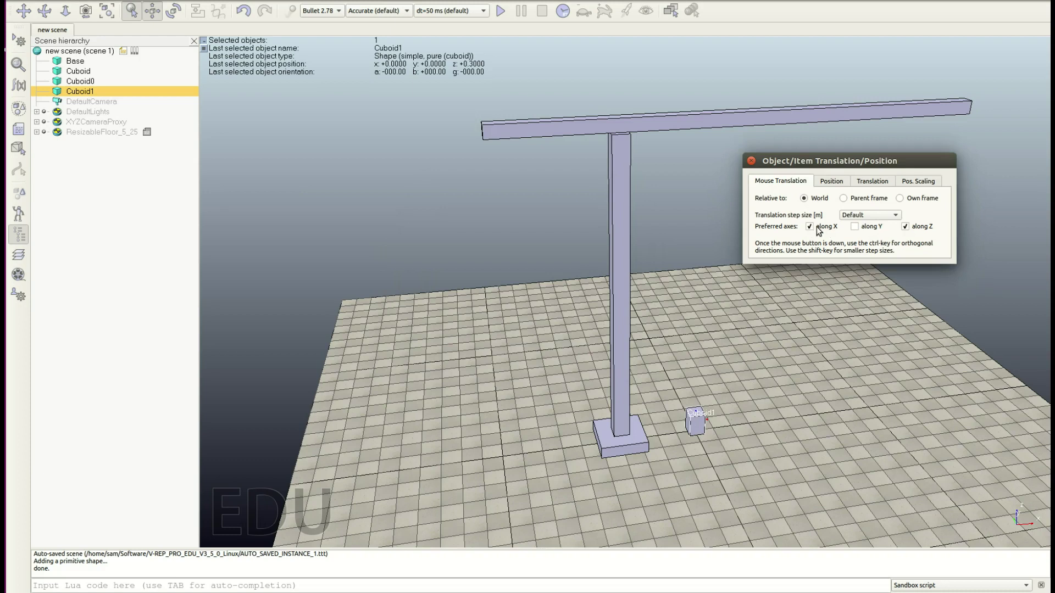
{"action": "left_click_drag", "start_coordinate": [695, 421], "coordinate": [524, 166]}
{"action": "left_click", "coordinate": [874, 291]}
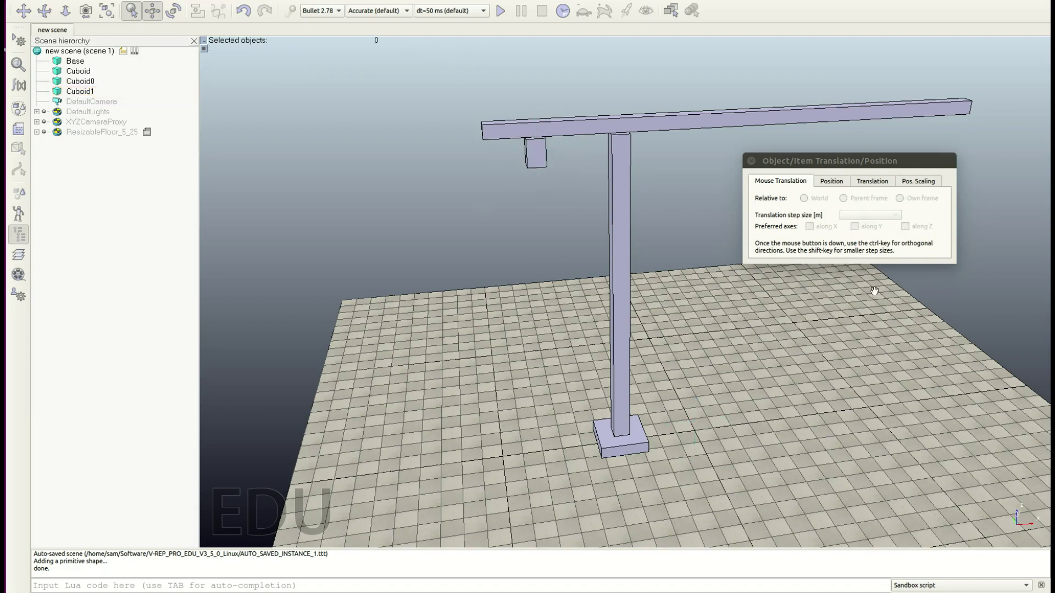
- Add a 0.55 × 0.35 × 0.35 m cuboid primitive, Cuboid2
{"action": "right_click", "coordinate": [722, 392]}
{"action": "mouse_move", "coordinate": [765, 431]}
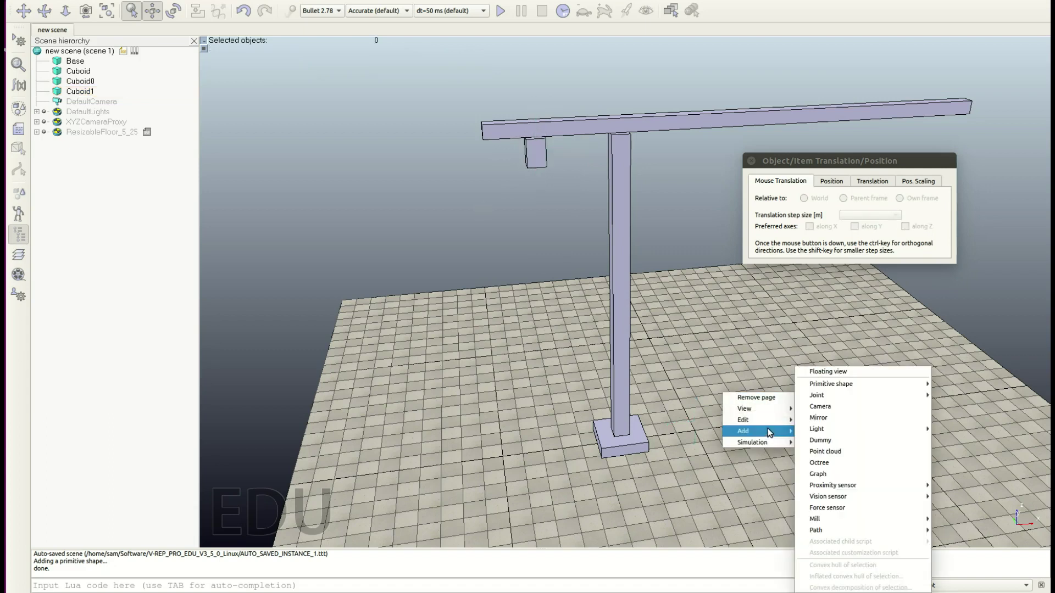
{"action": "mouse_move", "coordinate": [861, 384]}
{"action": "left_click", "coordinate": [955, 406]}
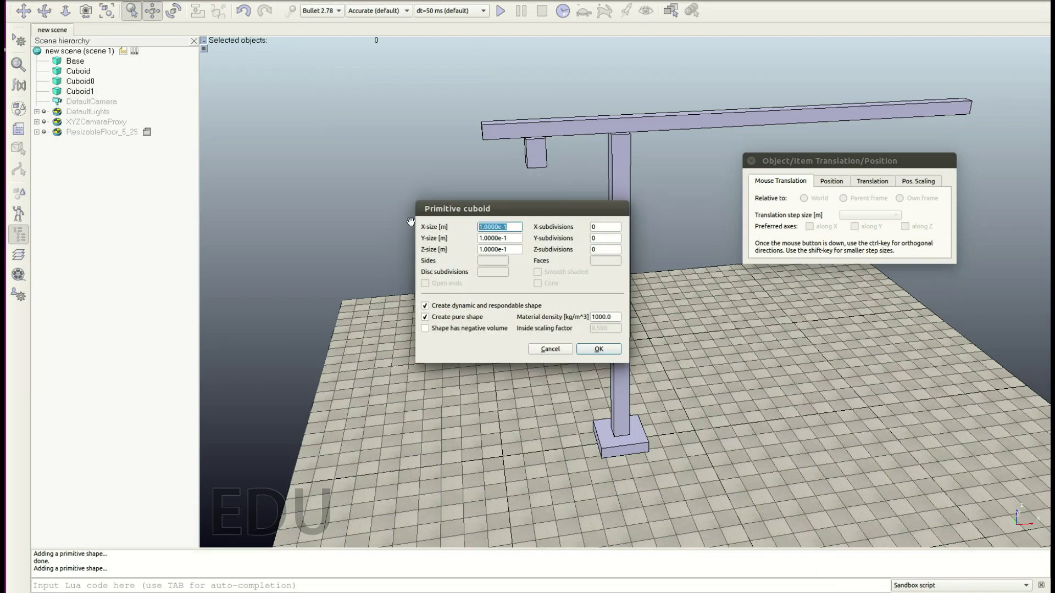
{"action": "type", "text": "0.55"}
{"action": "key", "text": "Tab"}
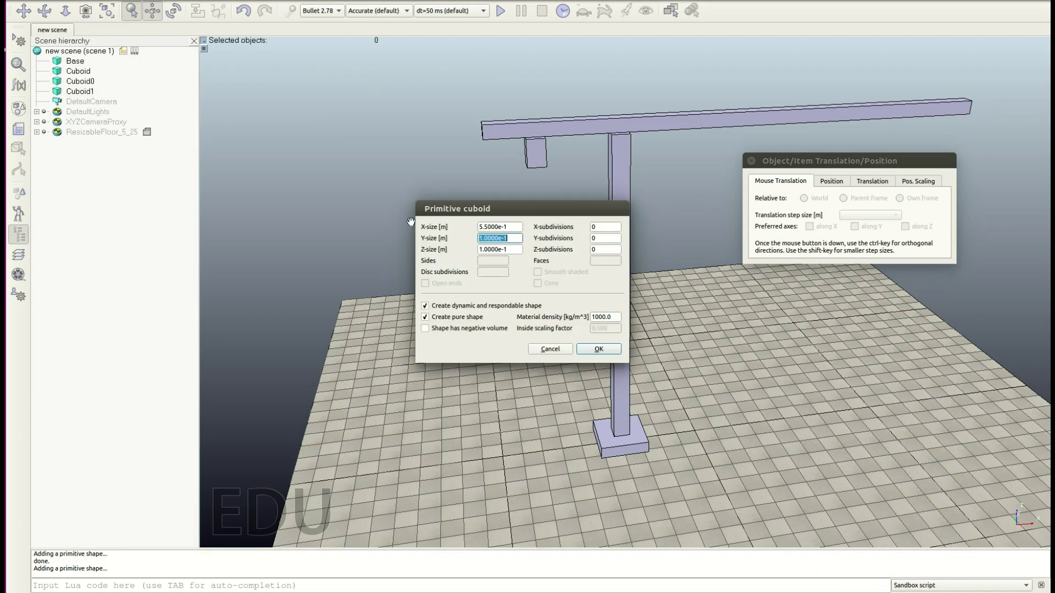
{"action": "type", "text": "0.35"}
{"action": "key", "text": "Tab"}
{"action": "type", "text": "0.35"}
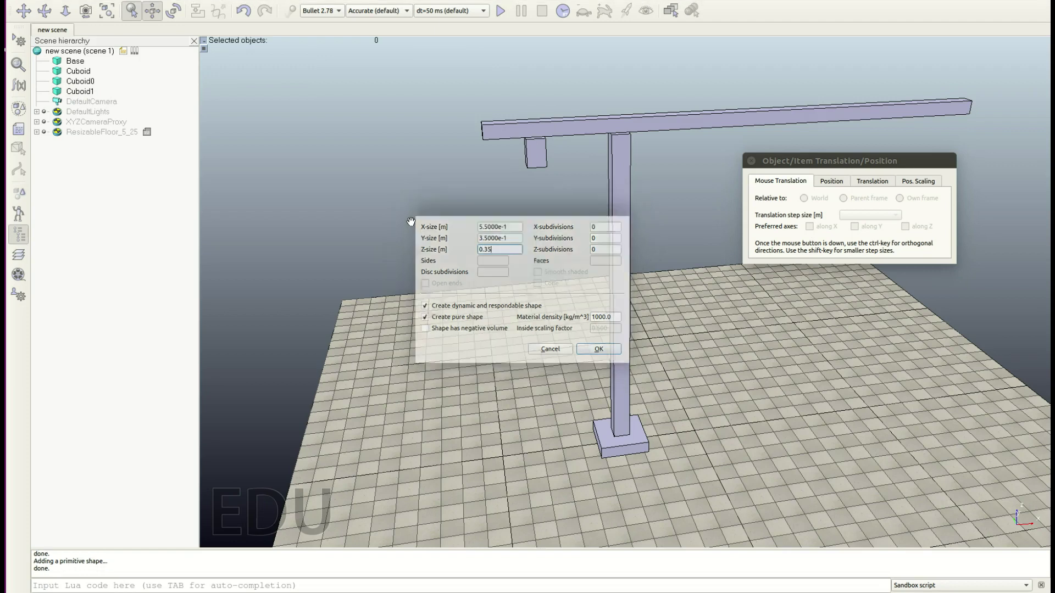
{"action": "key", "text": "Return"}
- Raise Cuboid2 along Z only to hang under the crossbar at x = 0
{"action": "left_click", "coordinate": [827, 226]}
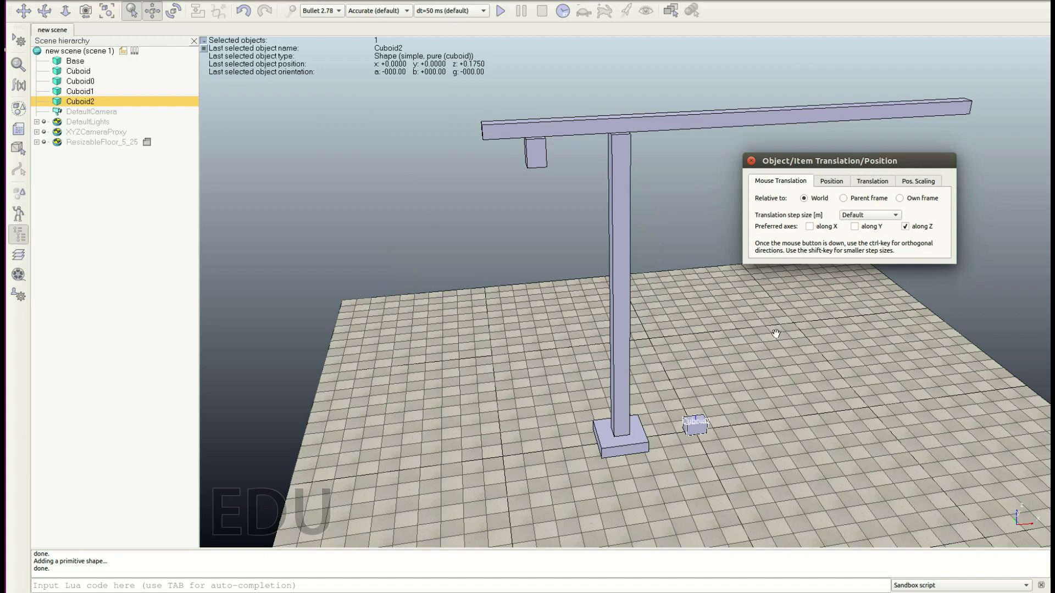
{"action": "left_click_drag", "start_coordinate": [699, 425], "coordinate": [725, 167]}
{"action": "left_click", "coordinate": [718, 164]}
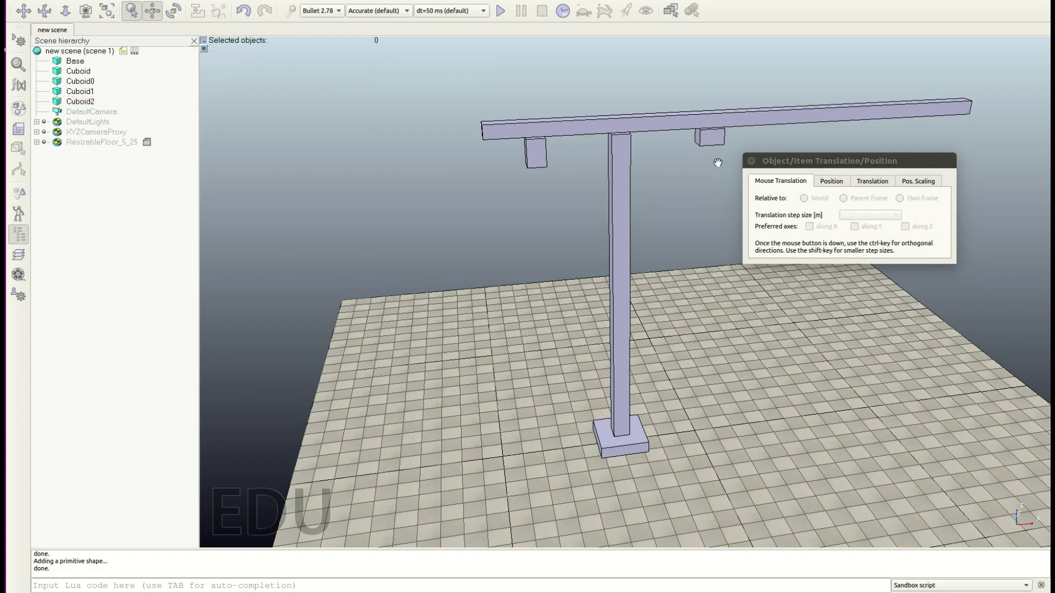
- Add a default-size cylinder and lift it along Z under Cuboid2
{"action": "right_click", "coordinate": [675, 356]}
{"action": "mouse_move", "coordinate": [719, 394]}
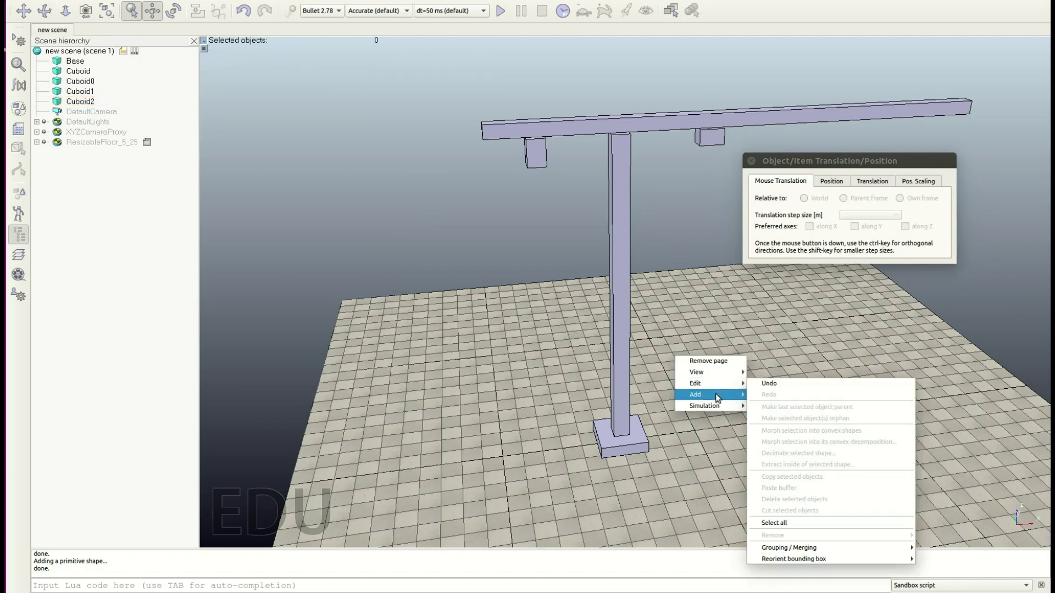
{"action": "mouse_move", "coordinate": [758, 391]}
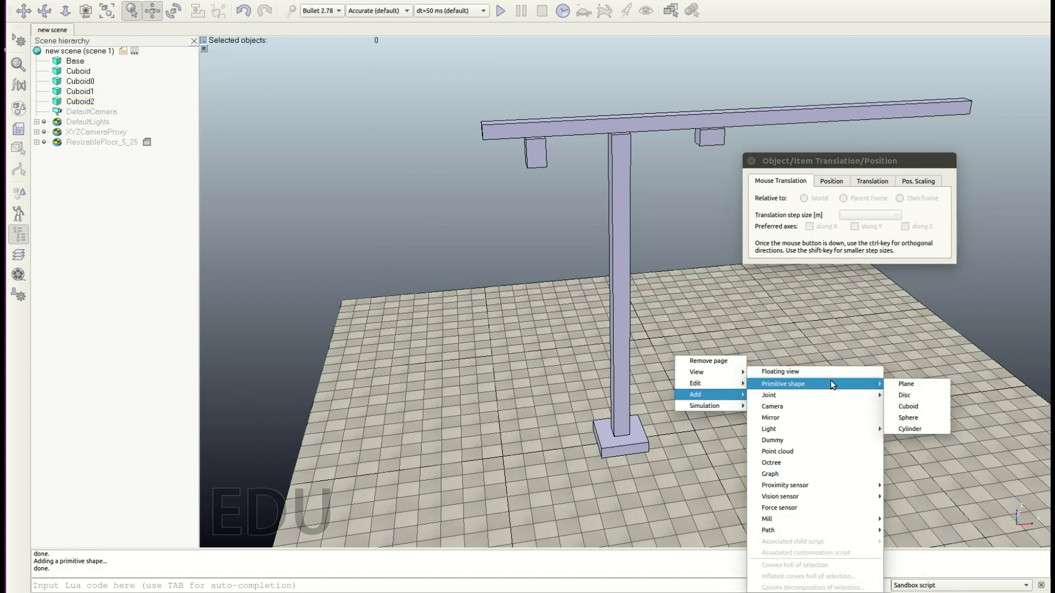
{"action": "left_click", "coordinate": [905, 428]}
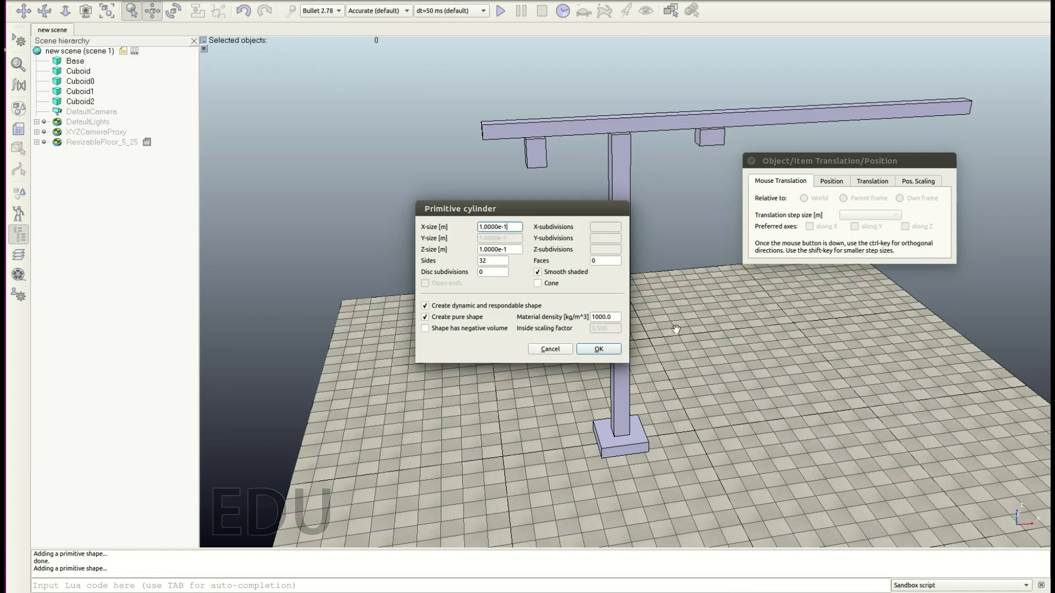
{"action": "left_click", "coordinate": [598, 349]}
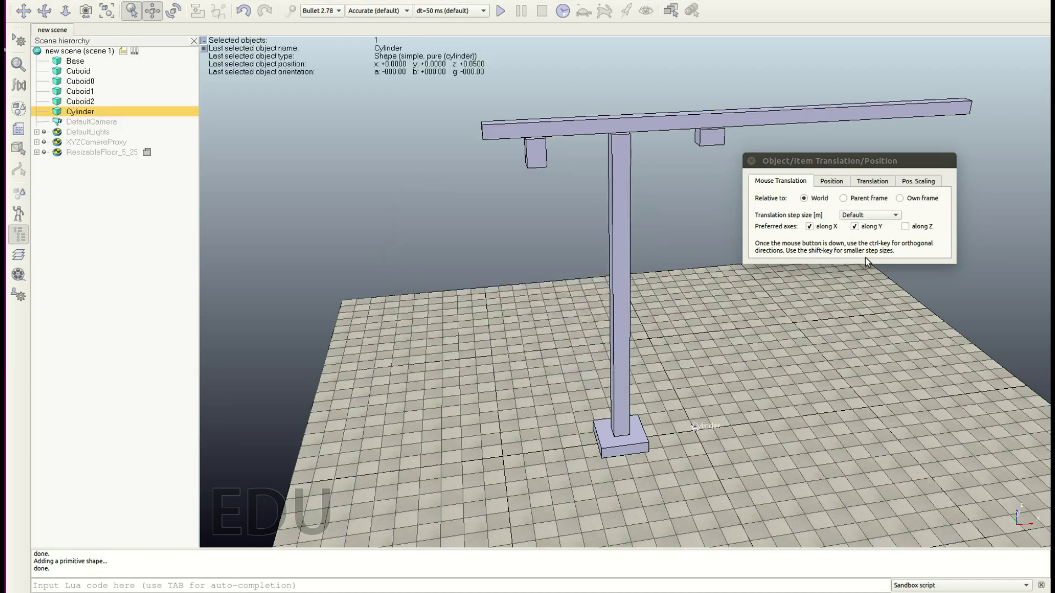
{"action": "left_click", "coordinate": [867, 227]}
{"action": "left_click", "coordinate": [923, 227]}
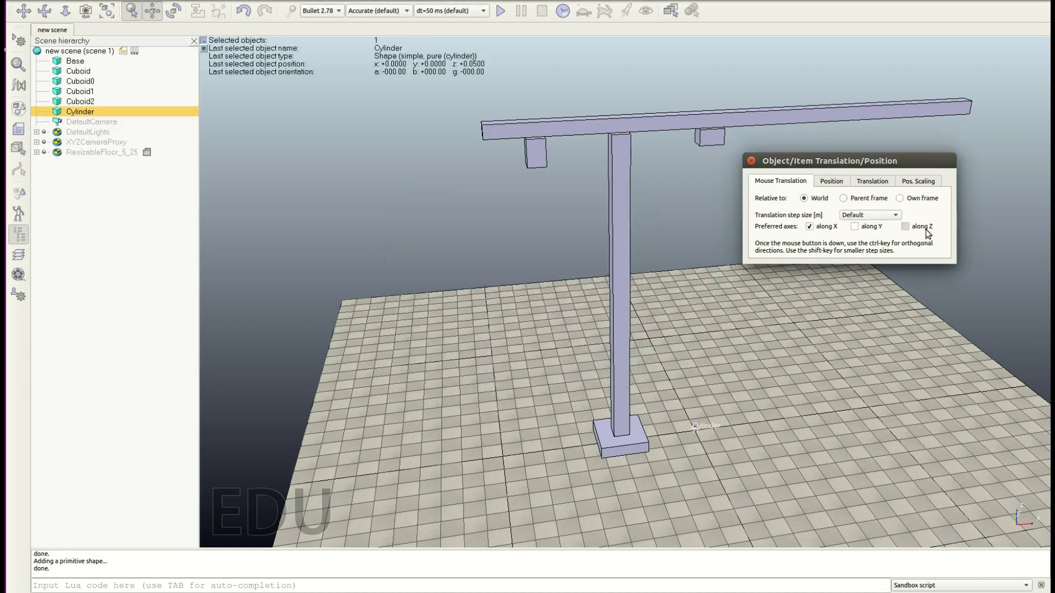
{"action": "left_click", "coordinate": [819, 230]}
{"action": "left_click_drag", "start_coordinate": [706, 426], "coordinate": [728, 171]}
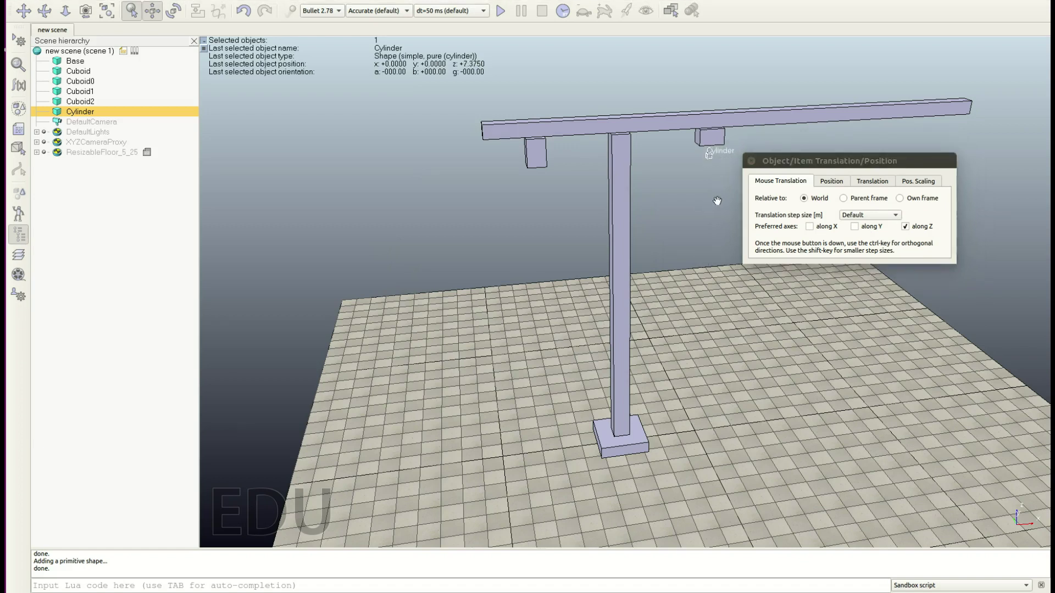
{"action": "left_click", "coordinate": [717, 202]}
- Add a second cylinder, Cylinder0, with X and Z sizes of 0.6 m
{"action": "right_click", "coordinate": [686, 378]}
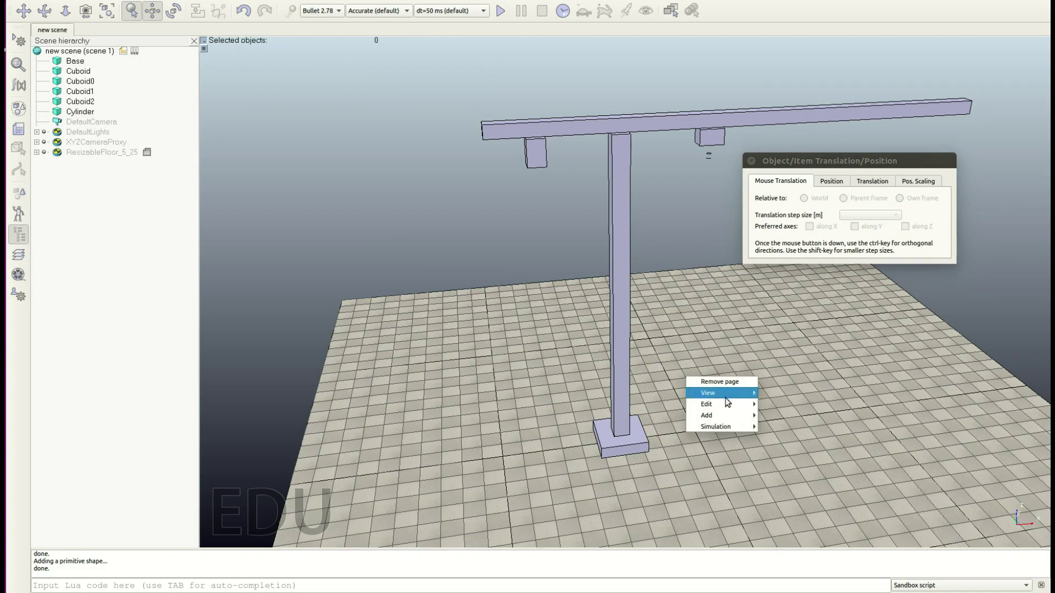
{"action": "mouse_move", "coordinate": [733, 417]}
{"action": "mouse_move", "coordinate": [793, 383]}
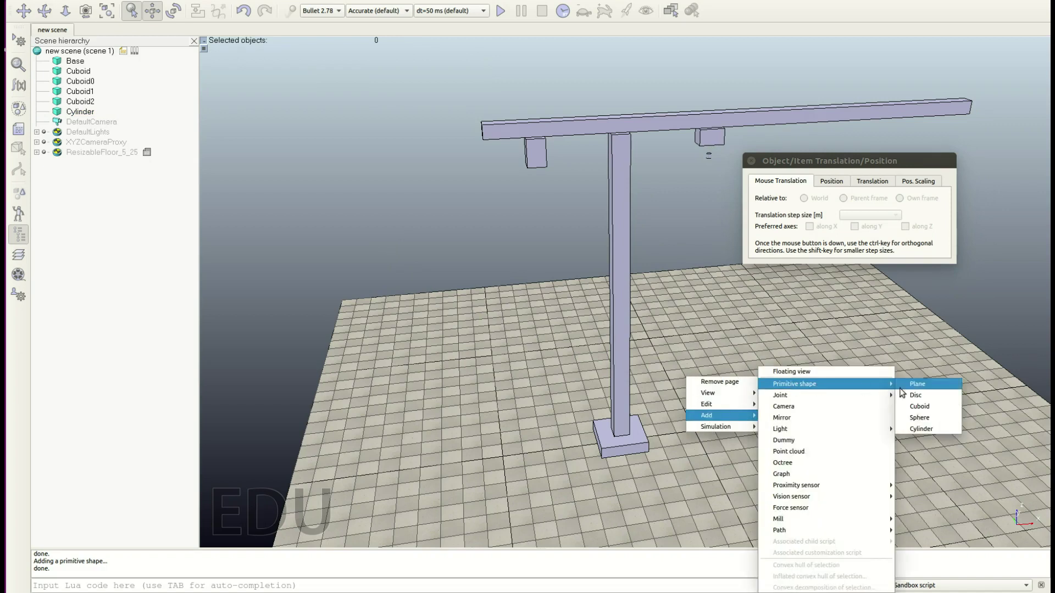
{"action": "left_click", "coordinate": [928, 429]}
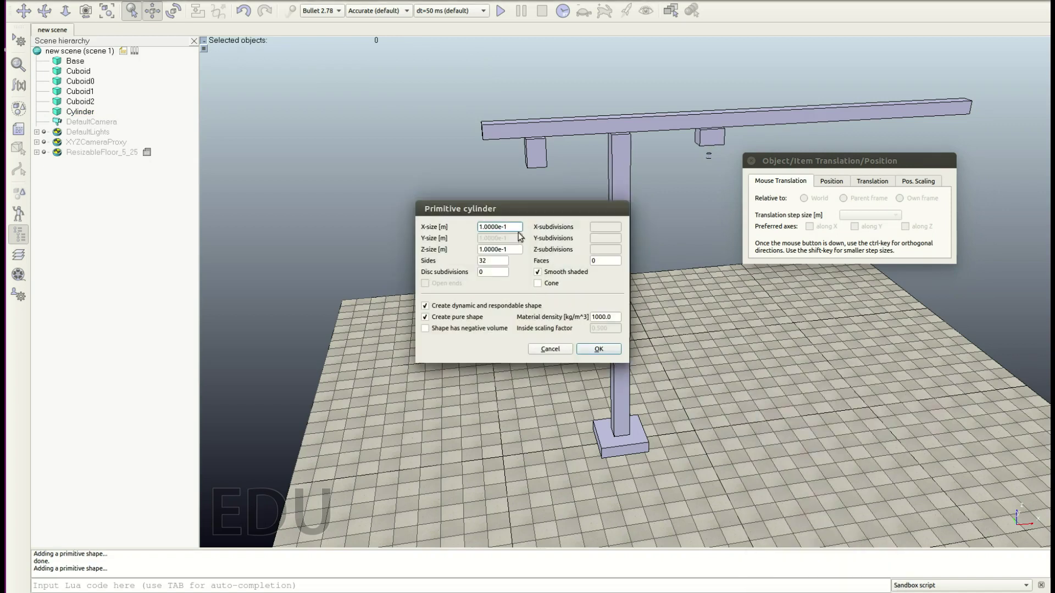
{"action": "triple_click", "coordinate": [511, 227]}
{"action": "type", "text": "0.6"}
{"action": "key", "text": "Tab"}
{"action": "type", "text": "0.6"}
{"action": "key", "text": "Return"}
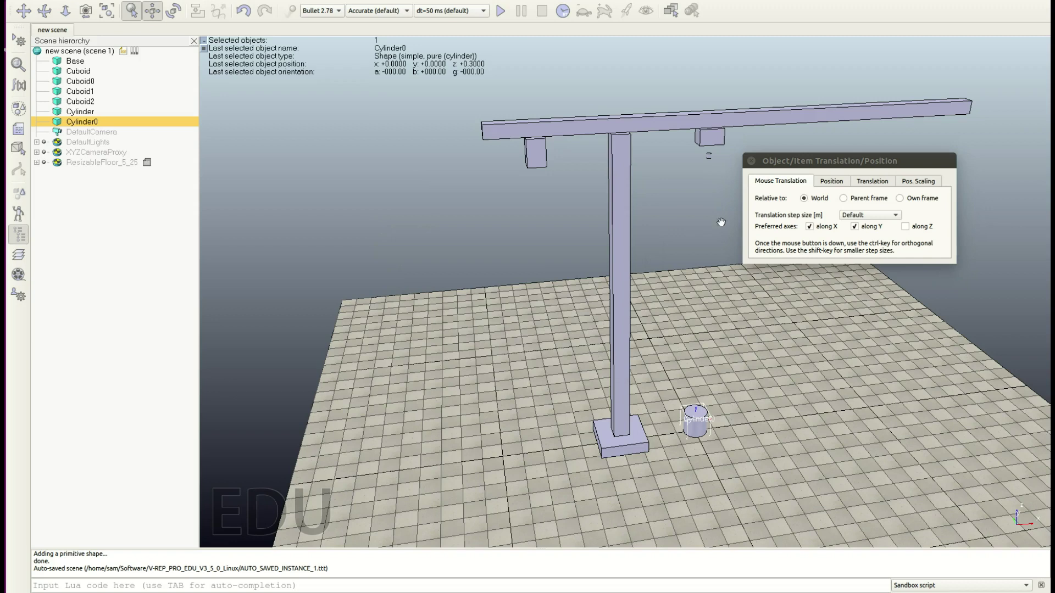
- Raise Cylinder0 along Z to about 1.45 m and close the translation settings
{"action": "left_click", "coordinate": [905, 226]}
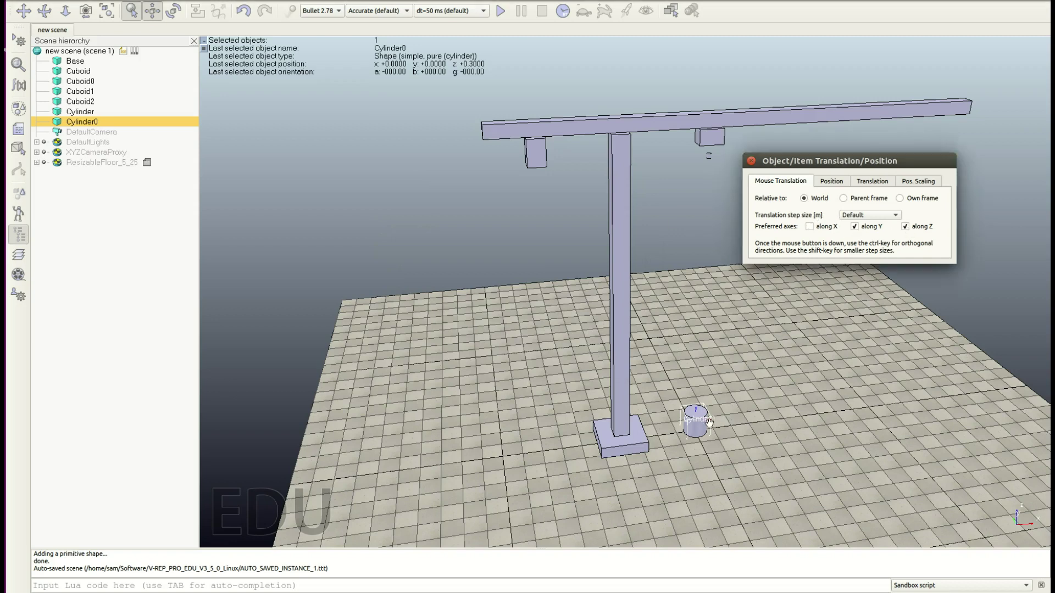
{"action": "left_click", "coordinate": [855, 227]}
{"action": "left_click_drag", "start_coordinate": [696, 421], "coordinate": [695, 379]}
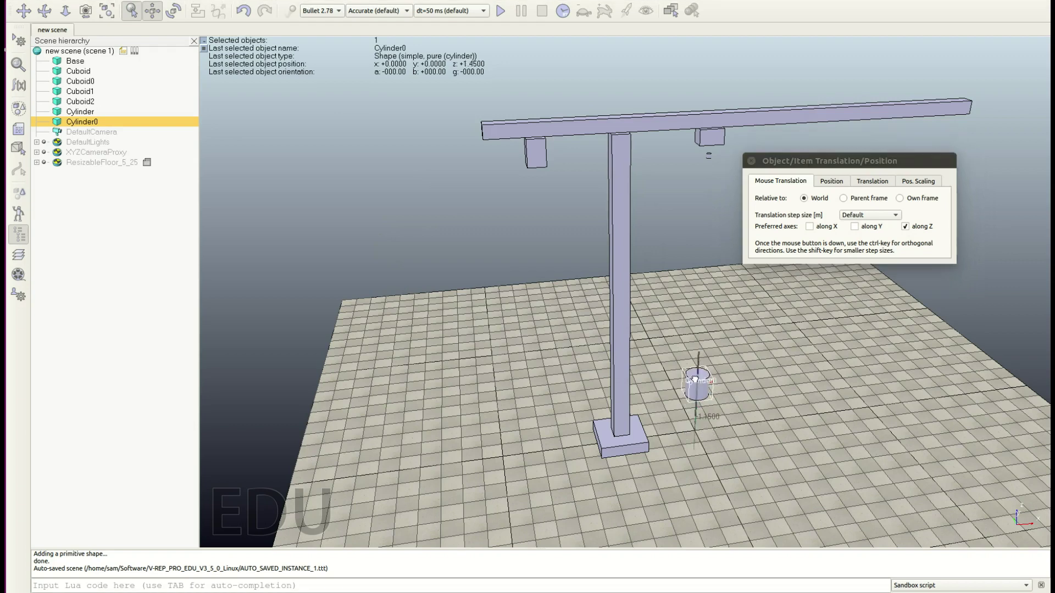
{"action": "left_click", "coordinate": [722, 379]}
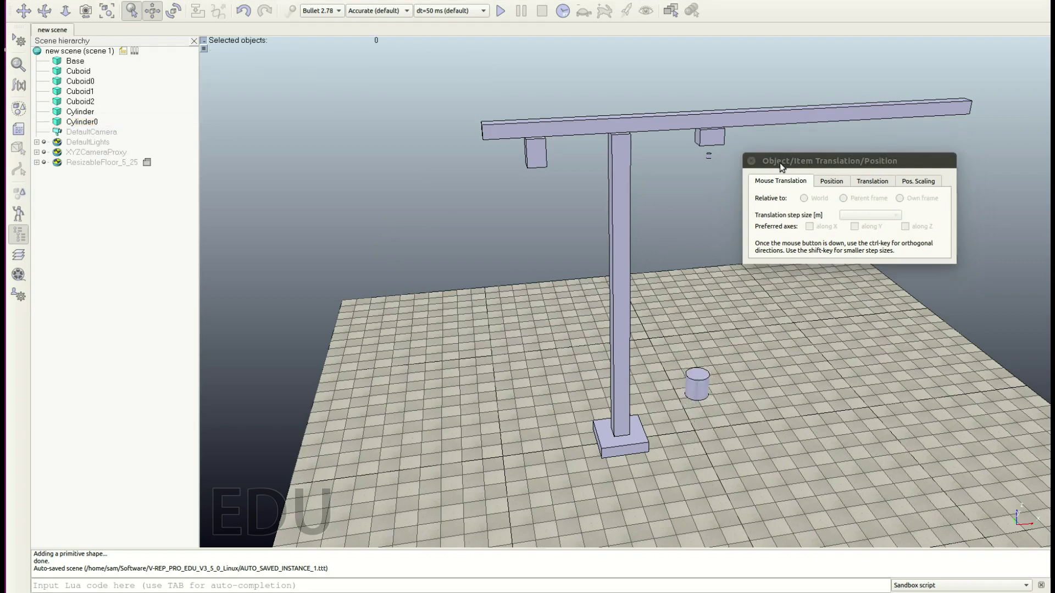
{"action": "left_click", "coordinate": [751, 161]}
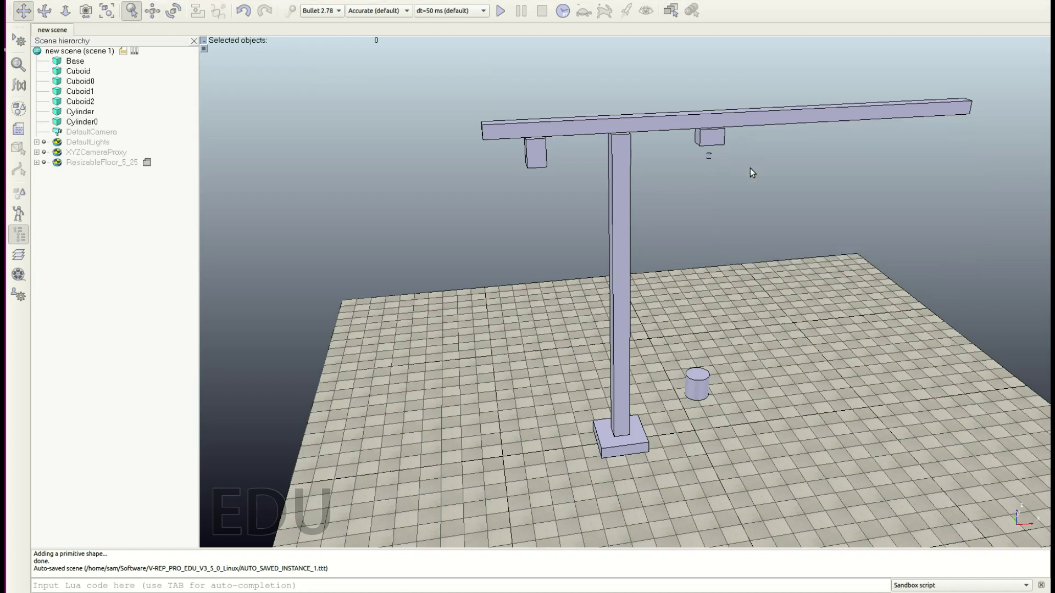
- Rename Cuboid to Tower and Cuboid0 to Arm
{"action": "left_click", "coordinate": [74, 72]}
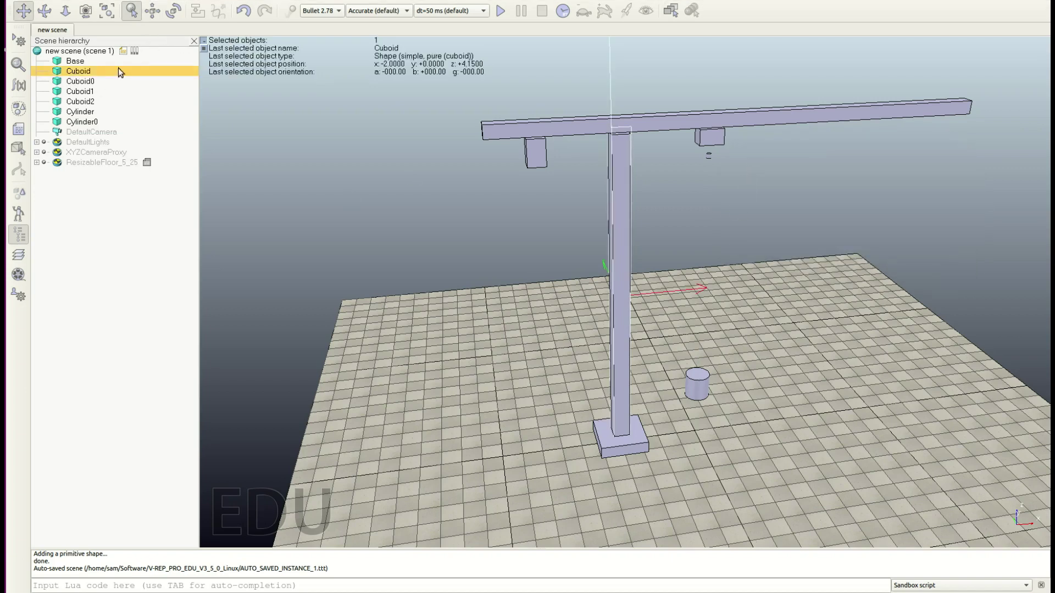
{"action": "double_click", "coordinate": [84, 72]}
{"action": "key", "text": "BackSpace"}
{"action": "key", "text": "BackSpace"}
{"action": "key", "text": "BackSpace"}
{"action": "key", "text": "BackSpace"}
{"action": "key", "text": "BackSpace"}
{"action": "key", "text": "BackSpace"}
{"action": "type", "text": "Tower"}
{"action": "key", "text": "Return"}
{"action": "left_click", "coordinate": [86, 72]}
{"action": "double_click", "coordinate": [86, 72]}
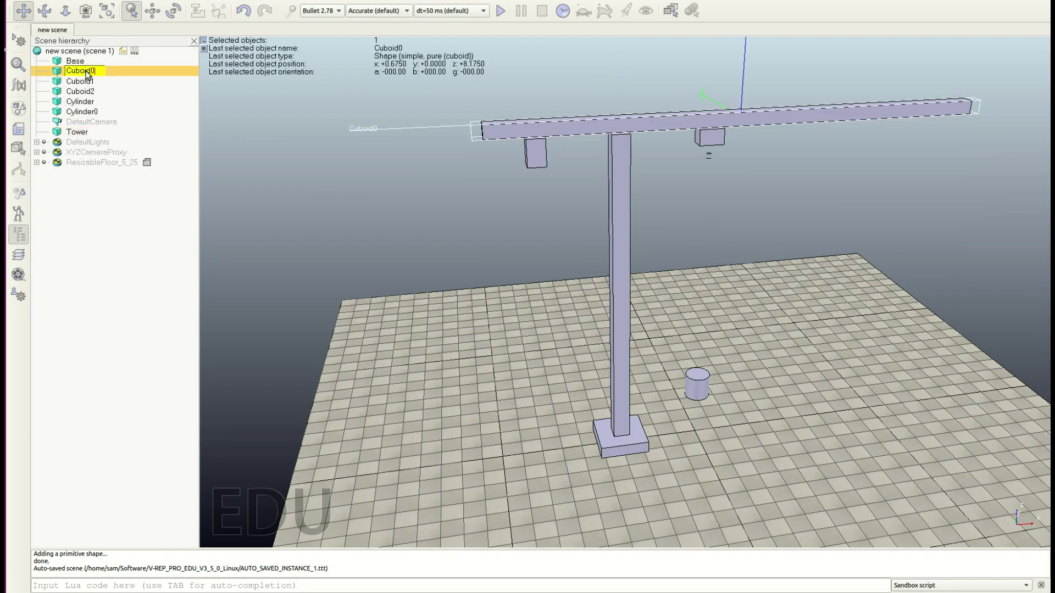
{"action": "key", "text": "BackSpace"}
{"action": "key", "text": "BackSpace"}
{"action": "key", "text": "BackSpace"}
{"action": "key", "text": "BackSpace"}
{"action": "key", "text": "BackSpace"}
{"action": "key", "text": "BackSpace"}
{"action": "key", "text": "BackSpace"}
{"action": "type", "text": "Arm"}
{"action": "key", "text": "Return"}
- Rename Cuboid1 to Counterweight and Cuboid2 to Crab
{"action": "left_click", "coordinate": [81, 83]}
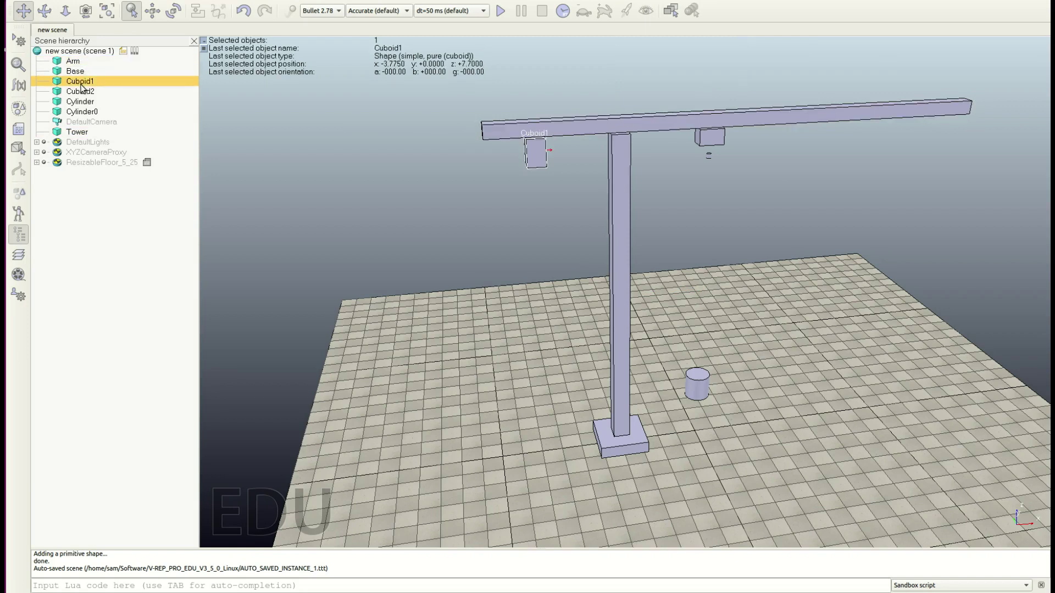
{"action": "double_click", "coordinate": [81, 83]}
{"action": "key", "text": "BackSpace"}
{"action": "key", "text": "BackSpace"}
{"action": "key", "text": "BackSpace"}
{"action": "key", "text": "BackSpace"}
{"action": "type", "text": "ounterweight"}
{"action": "key", "text": "Return"}
{"action": "left_click", "coordinate": [81, 91]}
{"action": "double_click", "coordinate": [82, 93]}
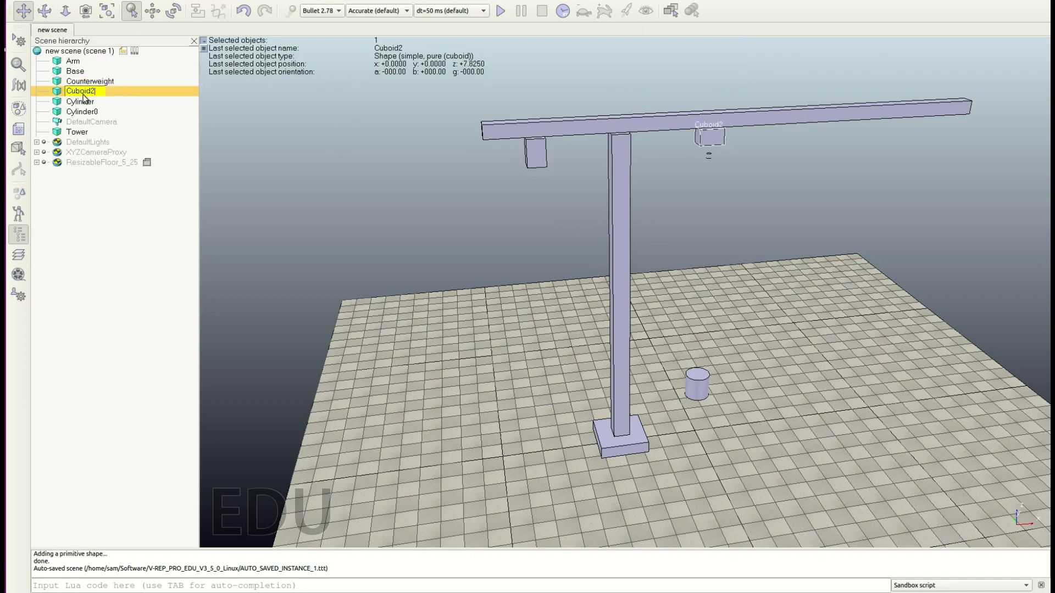
{"action": "key", "text": "BackSpace"}
{"action": "key", "text": "BackSpace"}
{"action": "key", "text": "BackSpace"}
{"action": "key", "text": "BackSpace"}
{"action": "key", "text": "BackSpace"}
{"action": "key", "text": "BackSpace"}
{"action": "key", "text": "BackSpace"}
{"action": "type", "text": "Crab"}
{"action": "key", "text": "Return"}
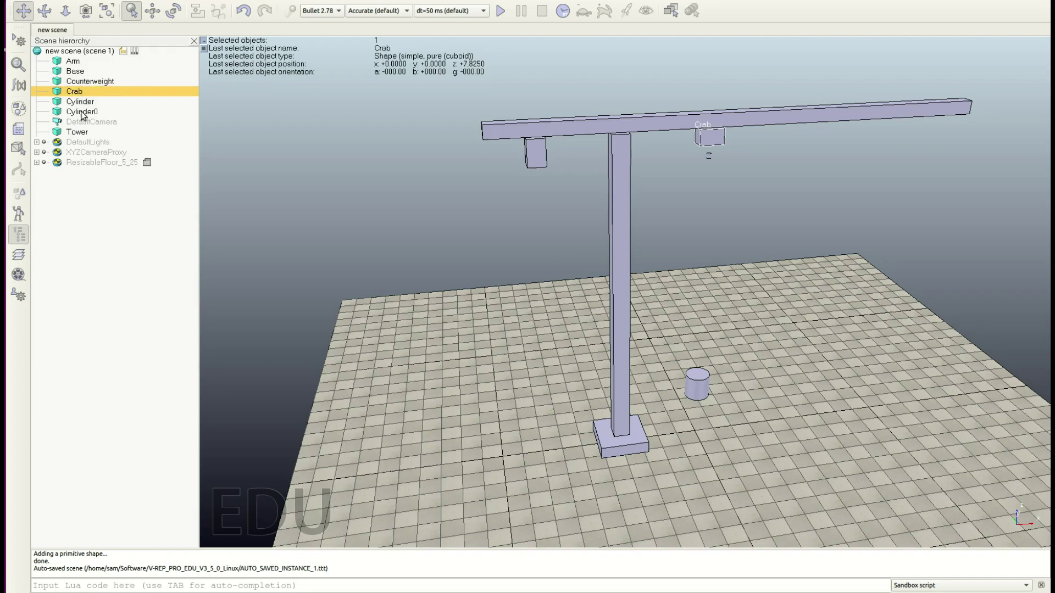
- Rename Cylinder0 to Mass, leaving the small cylinder named Cylinder
{"action": "left_click", "coordinate": [90, 103]}
{"action": "double_click", "coordinate": [93, 102]}
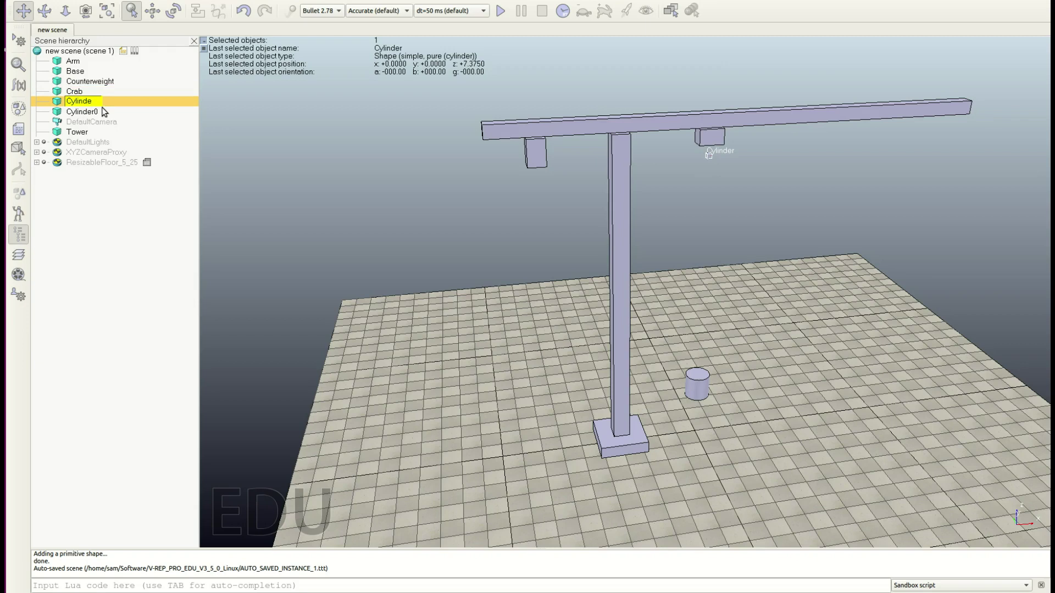
{"action": "key", "text": "BackSpace"}
{"action": "key", "text": "BackSpace"}
{"action": "key", "text": "BackSpace"}
{"action": "key", "text": "BackSpace"}
{"action": "key", "text": "BackSpace"}
{"action": "key", "text": "BackSpace"}
{"action": "key", "text": "BackSpace"}
{"action": "type", "text": "Upper"}
{"action": "double_click", "coordinate": [87, 112]}
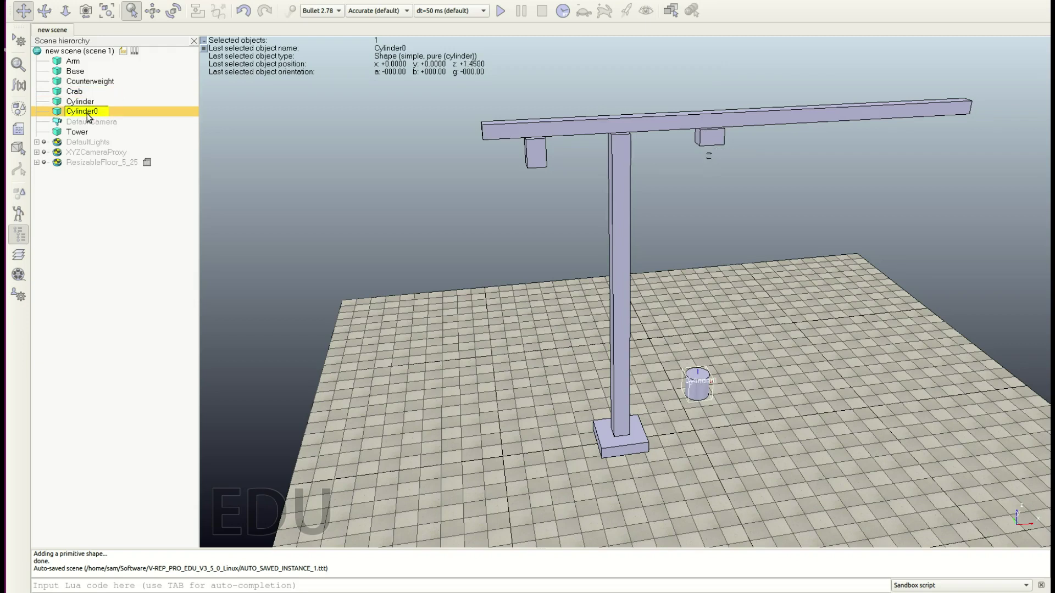
{"action": "key", "text": "BackSpace"}
{"action": "key", "text": "BackSpace"}
{"action": "key", "text": "BackSpace"}
{"action": "type", "text": "Mass"}
{"action": "key", "text": "Return"}
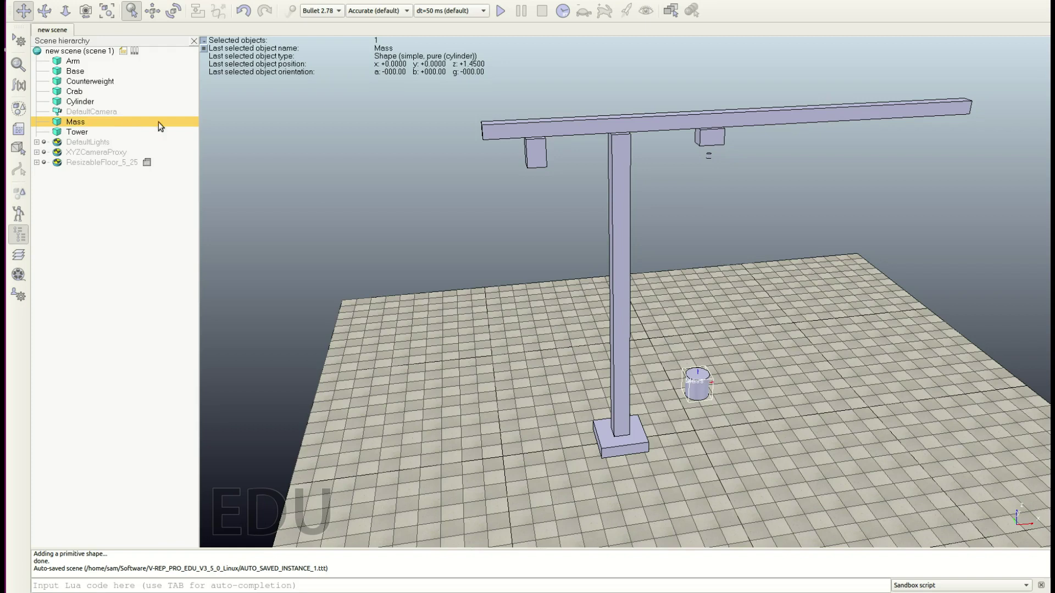
{"action": "left_click", "coordinate": [770, 327]}
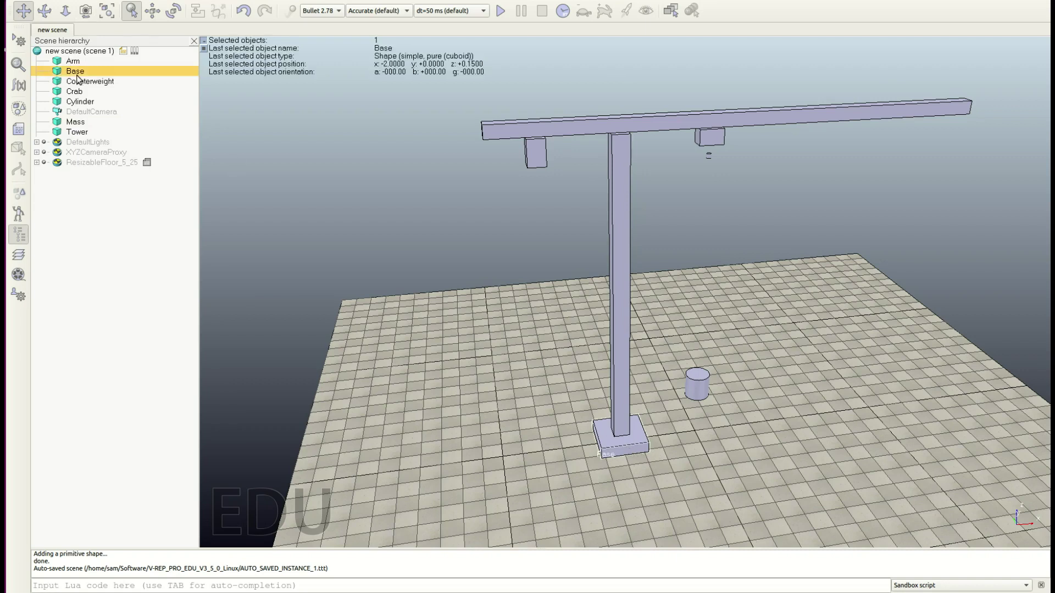
- Set the Base block's ambient/diffuse colour to dark grey, RGB 0.36 each
{"action": "left_click", "coordinate": [68, 73]}
{"action": "double_click", "coordinate": [58, 75]}
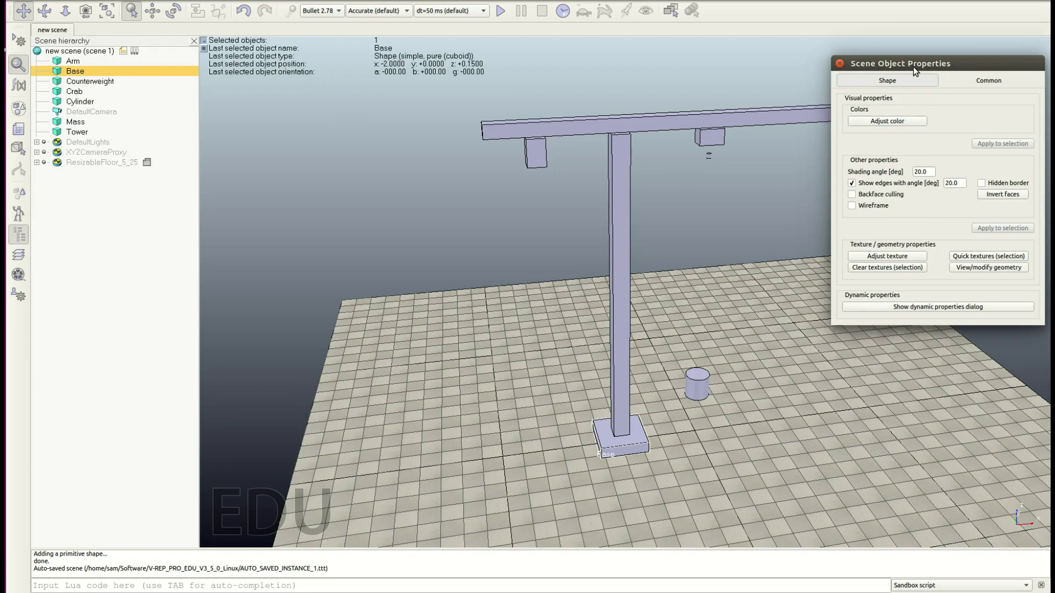
{"action": "left_click", "coordinate": [878, 122]}
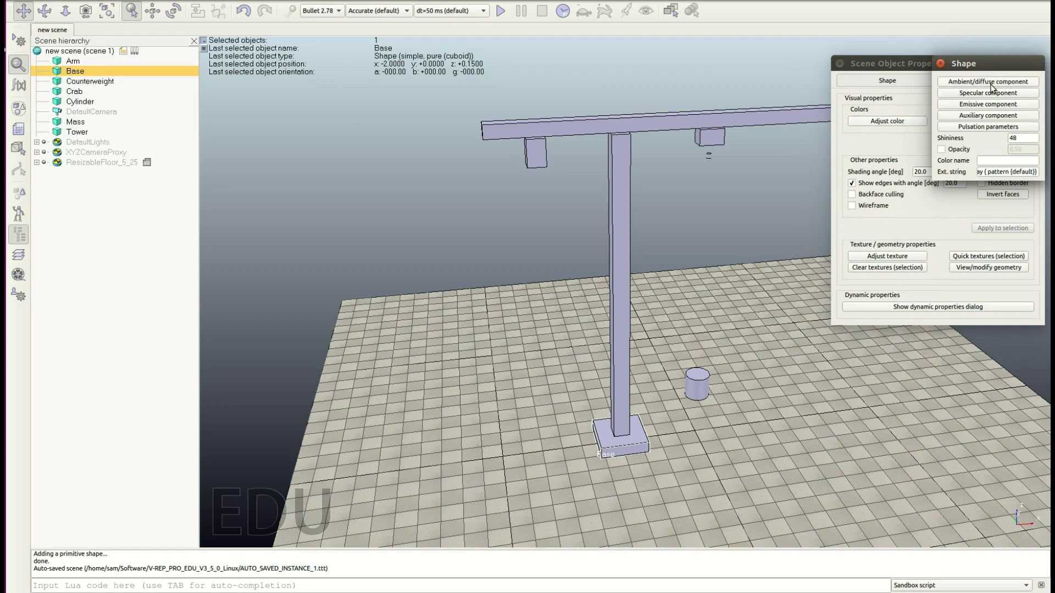
{"action": "left_click", "coordinate": [992, 83]}
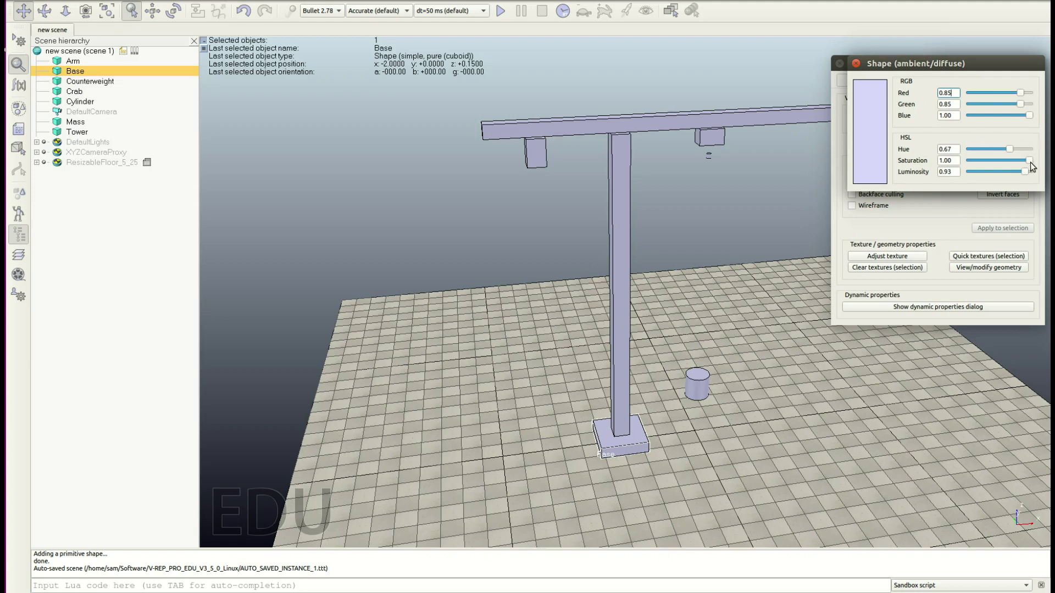
{"action": "left_click_drag", "start_coordinate": [1029, 161], "coordinate": [994, 169]}
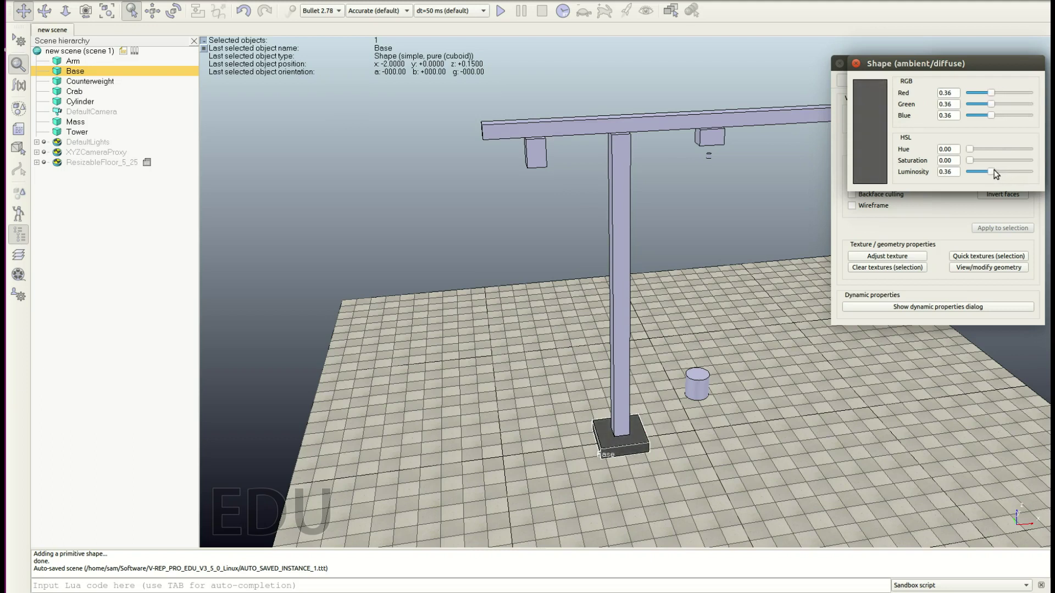
{"action": "left_click", "coordinate": [538, 165]}
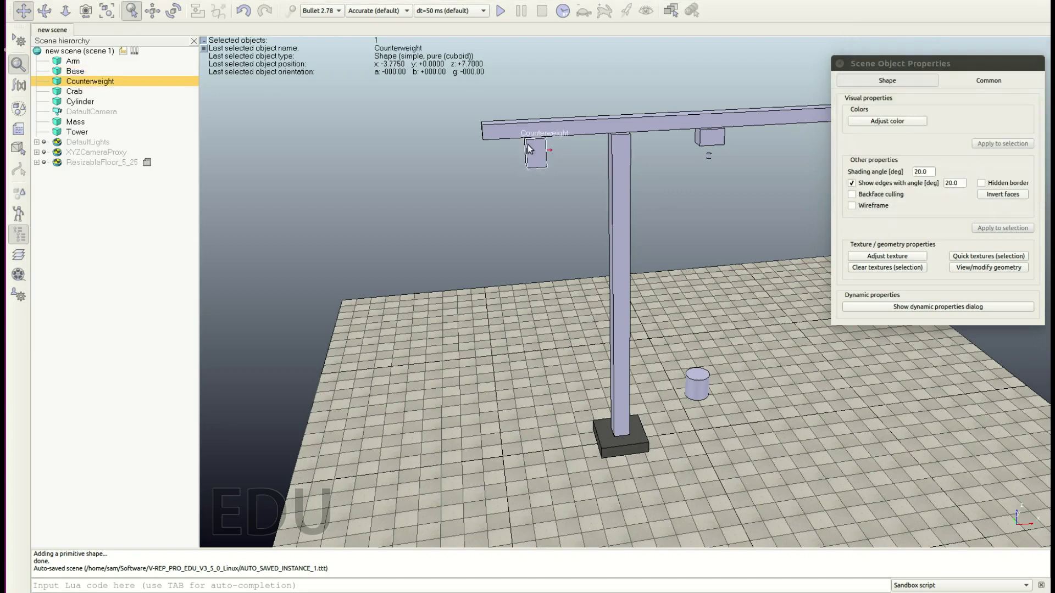
- Make the Counterweight's ambient/diffuse colour light grey at 0.80
{"action": "left_click", "coordinate": [880, 120]}
{"action": "left_click", "coordinate": [992, 99]}
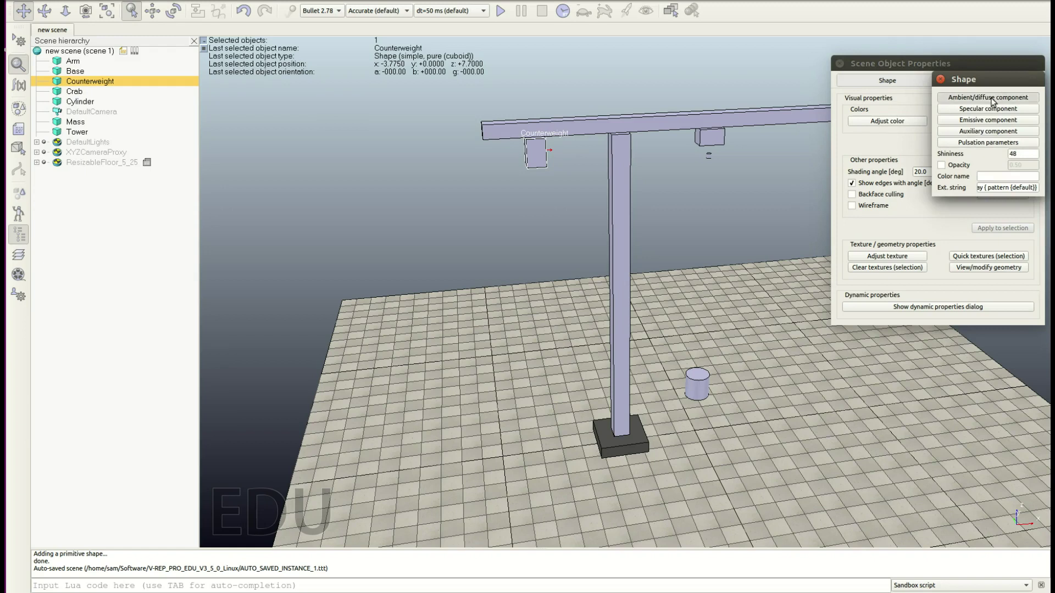
{"action": "mouse_move", "coordinate": [1029, 177]}
{"action": "left_mouse_down"}
{"action": "mouse_move", "coordinate": [963, 184]}
{"action": "mouse_move", "coordinate": [1018, 188]}
{"action": "left_mouse_up"}
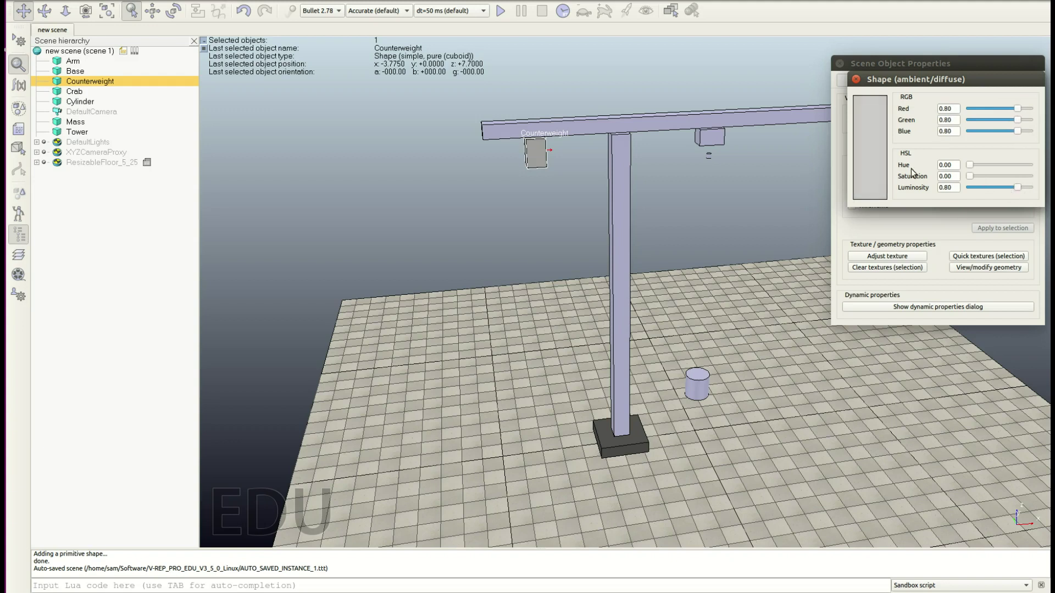
- Turn the Tower and Arm yellow (RGB 0.85, 0.85, 0.00) by zeroing blue
{"action": "left_click", "coordinate": [618, 186]}
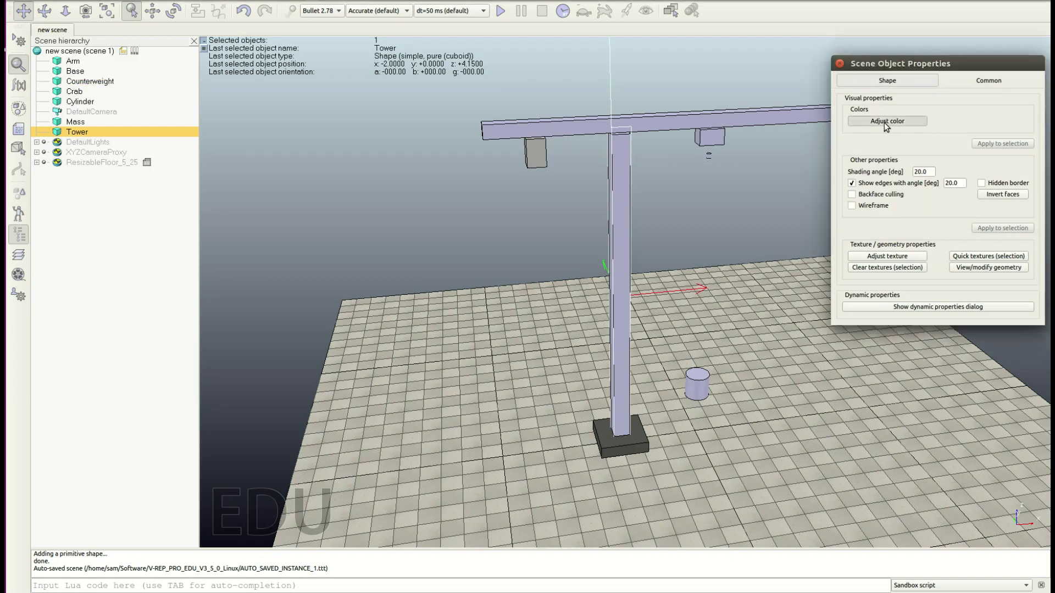
{"action": "left_click", "coordinate": [886, 122]}
{"action": "left_click", "coordinate": [970, 113]}
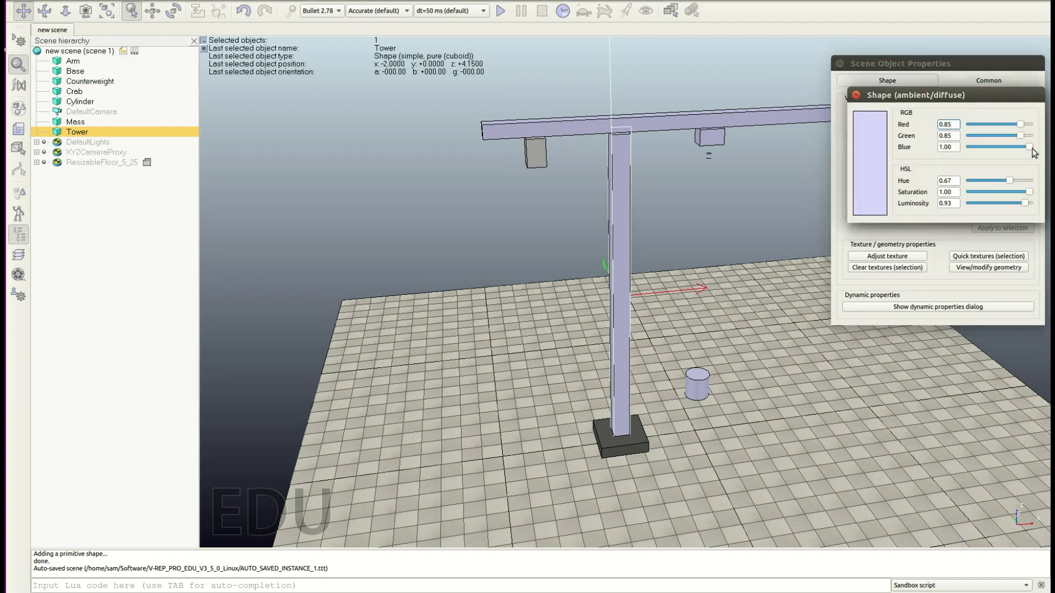
{"action": "left_click_drag", "start_coordinate": [1030, 149], "coordinate": [974, 147]}
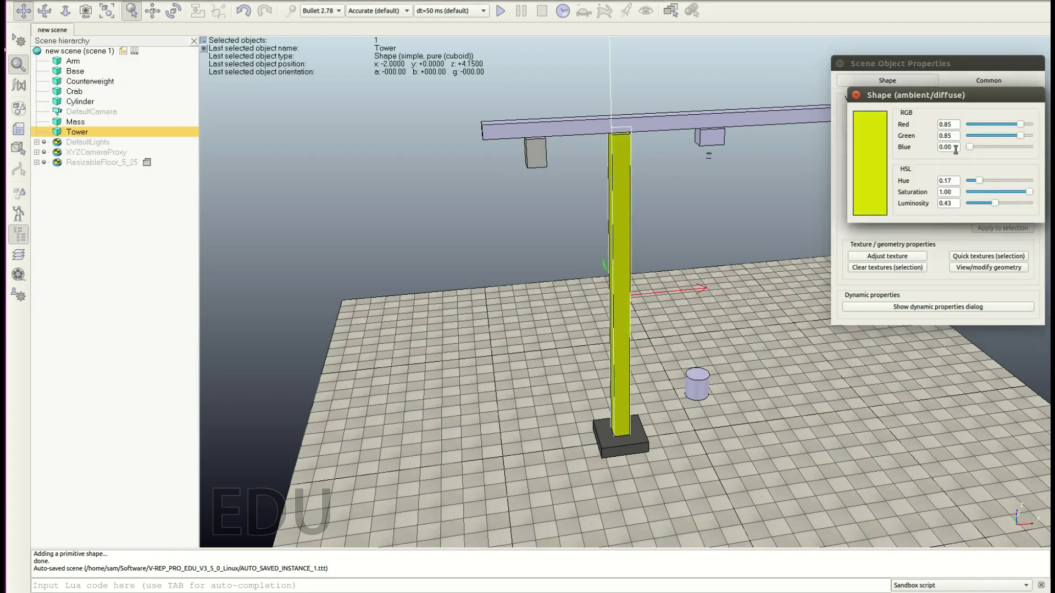
{"action": "left_click", "coordinate": [674, 122]}
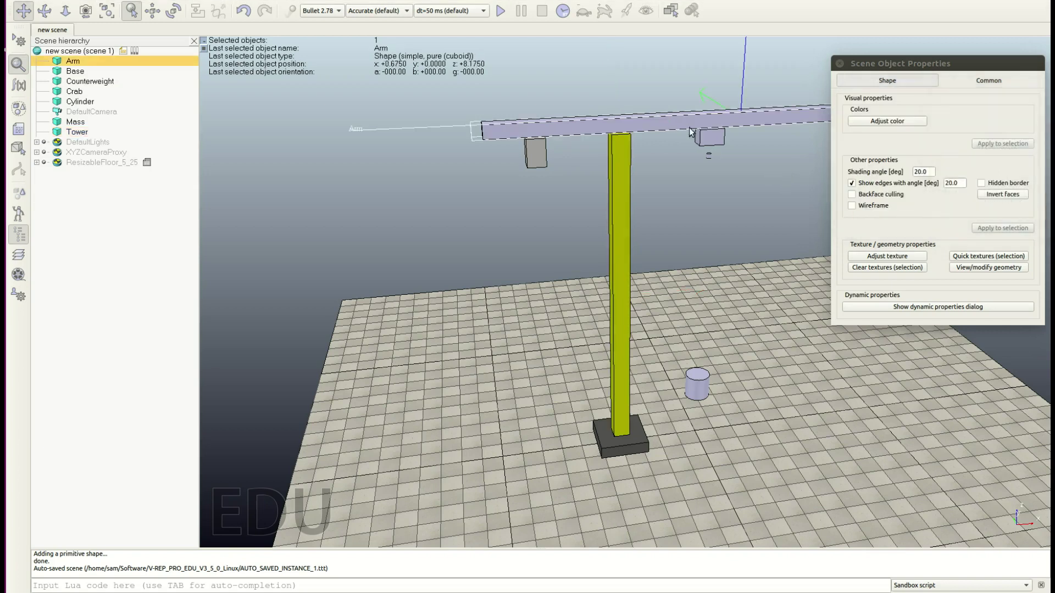
{"action": "left_click", "coordinate": [902, 123]}
{"action": "left_click", "coordinate": [987, 130]}
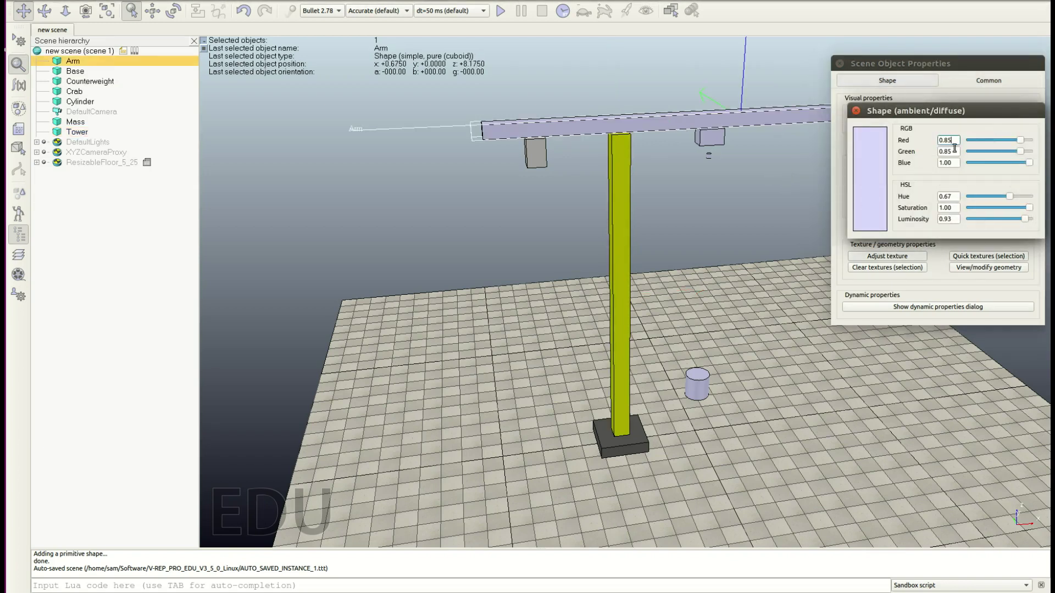
{"action": "left_click_drag", "start_coordinate": [1030, 163], "coordinate": [970, 163]}
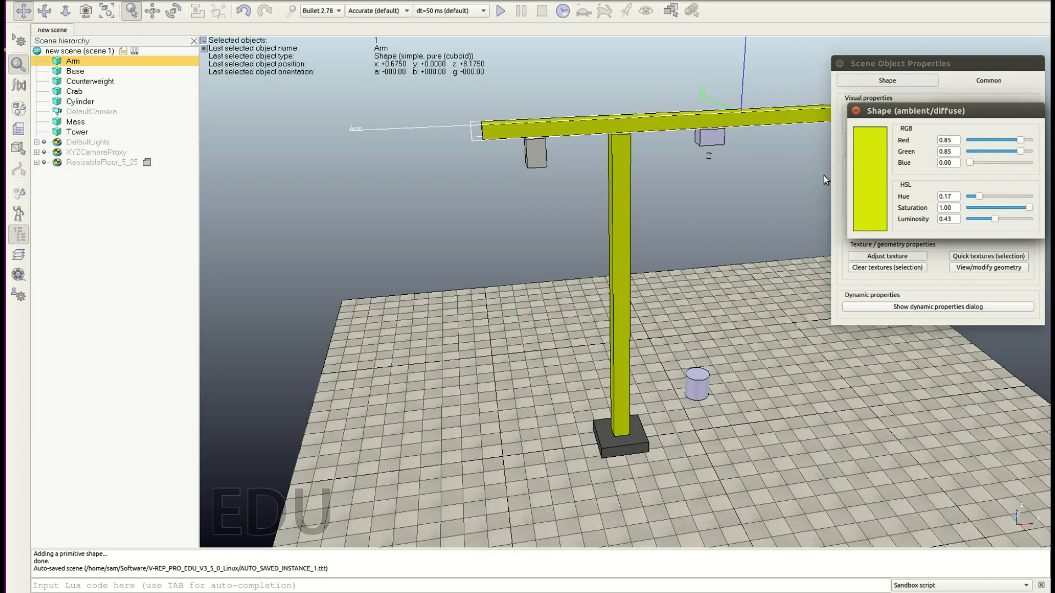
{"action": "left_click", "coordinate": [823, 176]}
- Colour the Crab block orange: RGB 0.85, 0.52, 0.00
{"action": "left_click", "coordinate": [722, 137]}
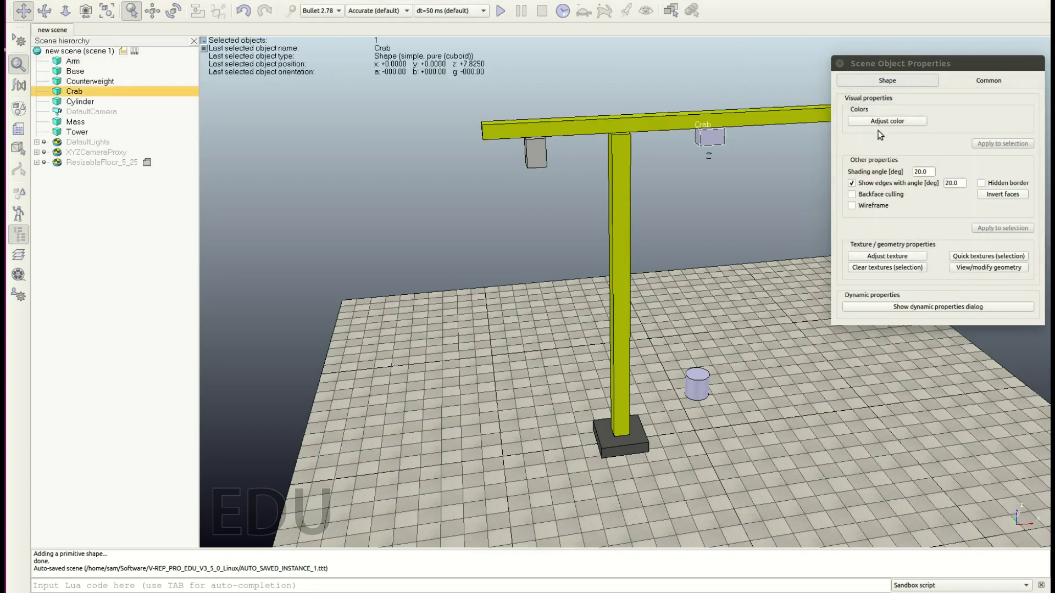
{"action": "left_click", "coordinate": [876, 122]}
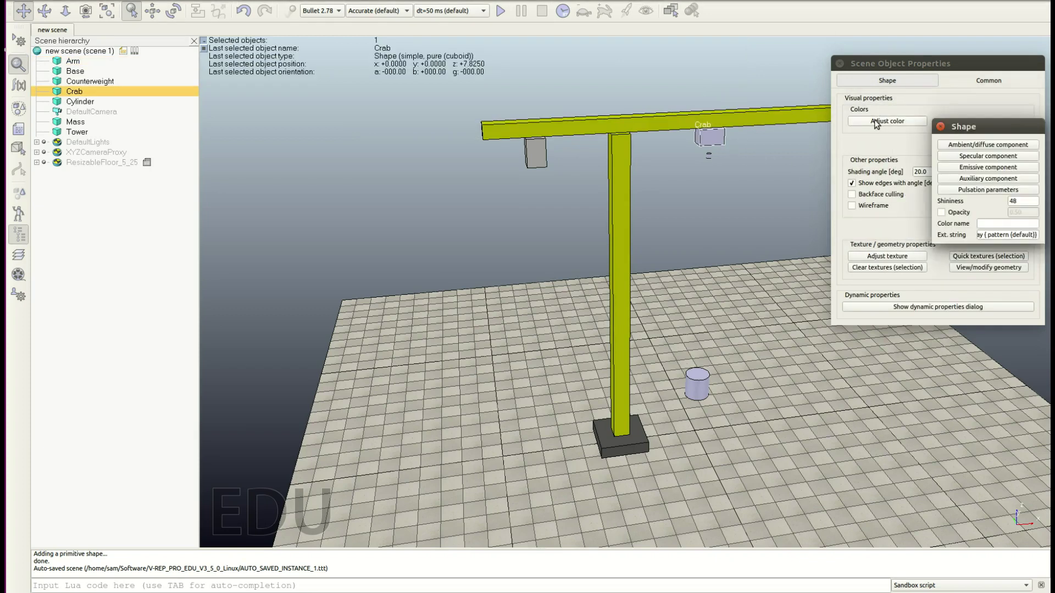
{"action": "left_click", "coordinate": [993, 144]}
{"action": "left_click_drag", "start_coordinate": [1029, 178], "coordinate": [1001, 167]}
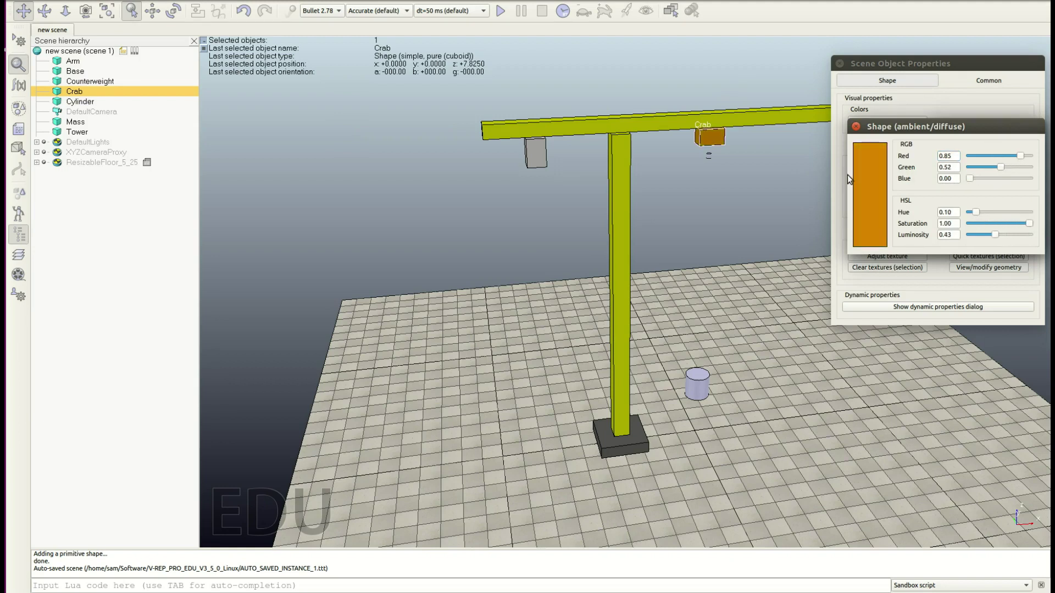
{"action": "left_click", "coordinate": [788, 192]}
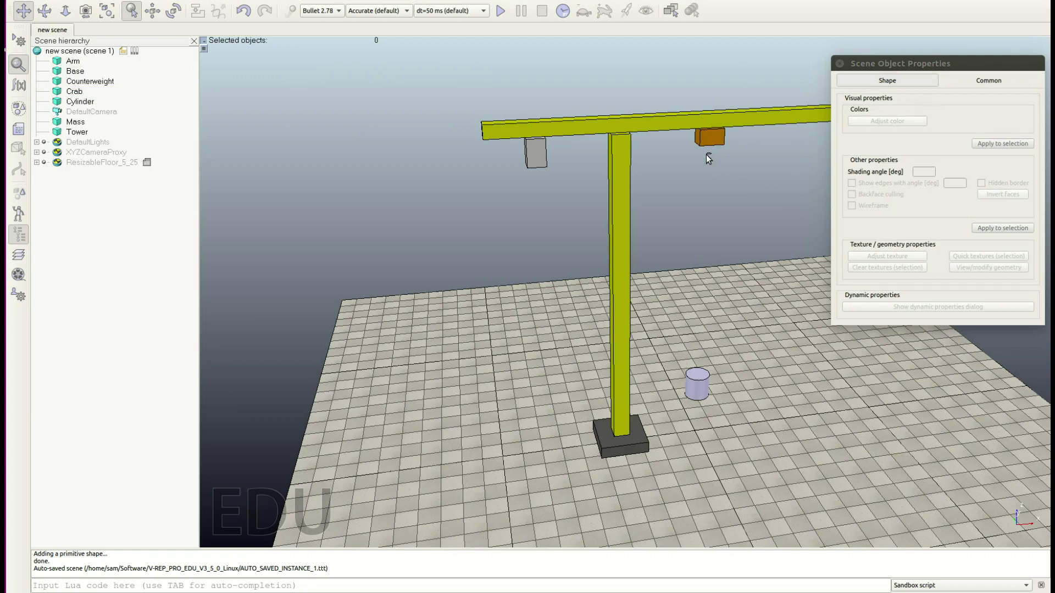
- Make the Mass cylinder red by zeroing its blue and green components
{"action": "left_click", "coordinate": [695, 384]}
{"action": "left_click", "coordinate": [900, 123]}
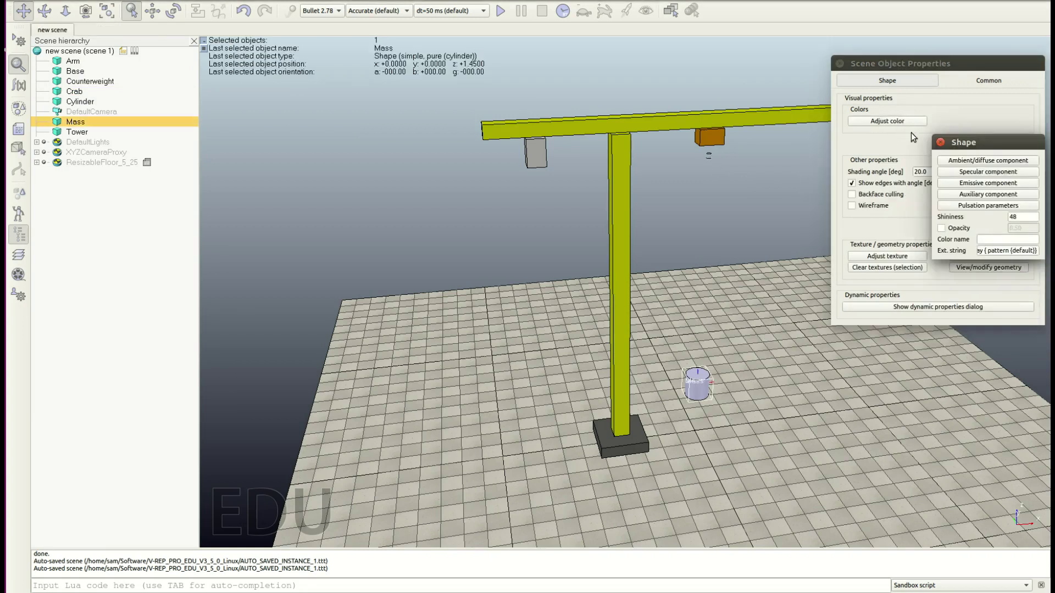
{"action": "left_click", "coordinate": [986, 160]}
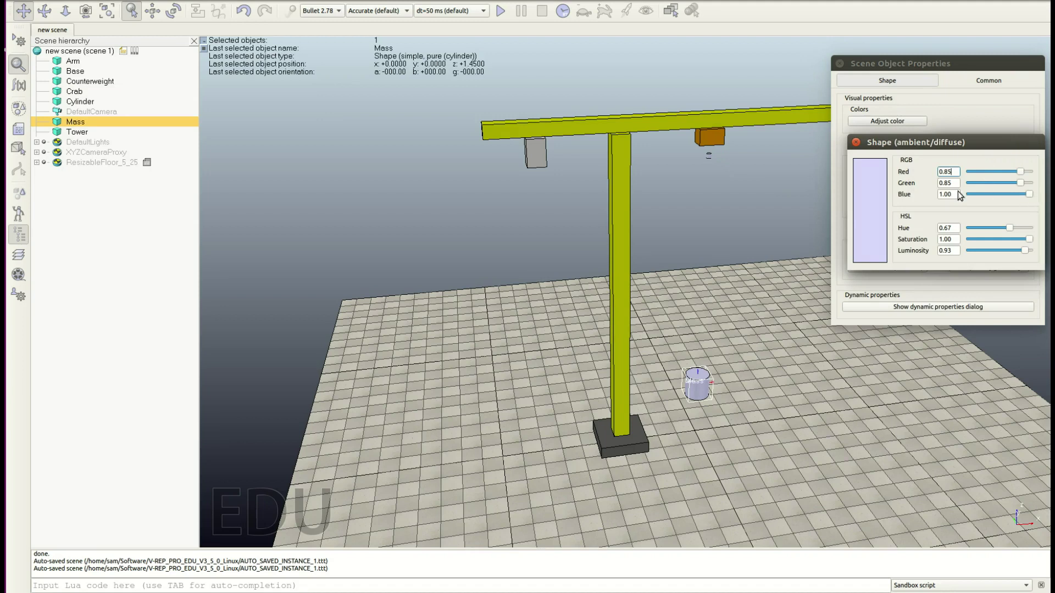
{"action": "left_click_drag", "start_coordinate": [1028, 195], "coordinate": [936, 194]}
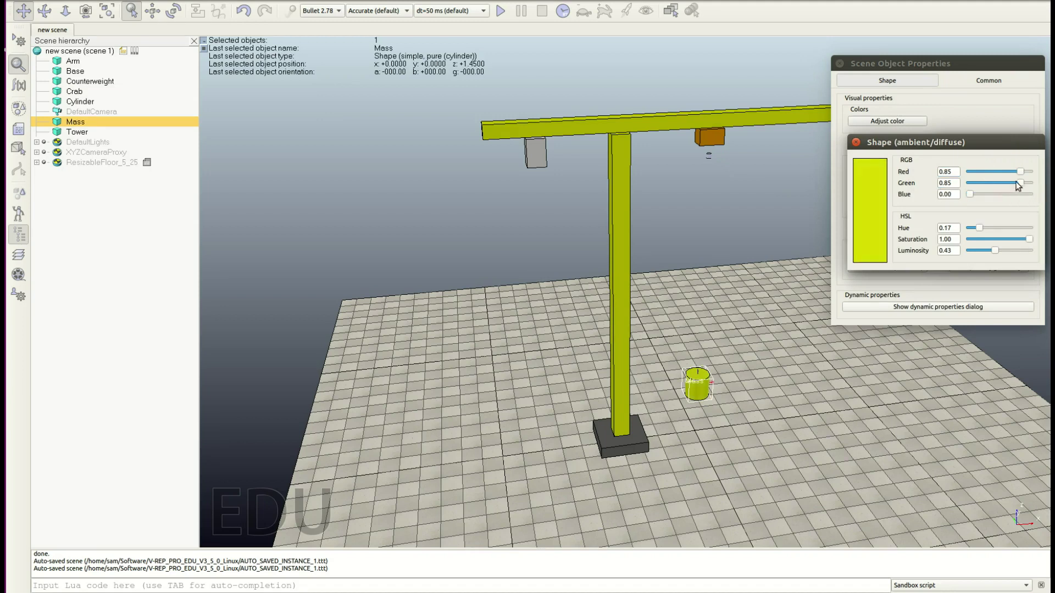
{"action": "left_click_drag", "start_coordinate": [1020, 182], "coordinate": [956, 183]}
- Close Scene Object Properties and rename the small hook cylinder to UpperGuide
{"action": "left_click", "coordinate": [797, 179]}
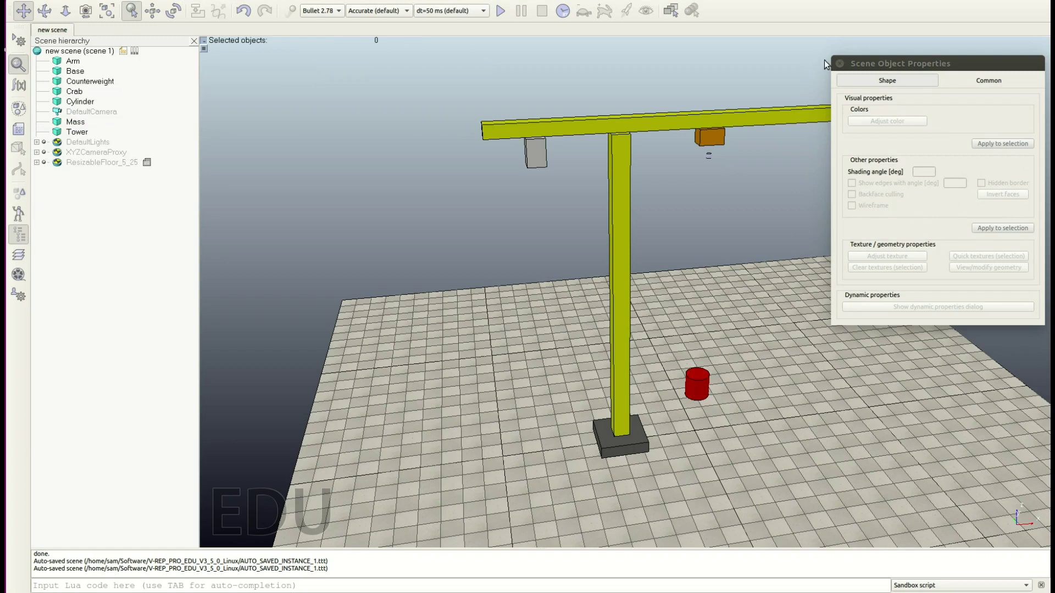
{"action": "left_click", "coordinate": [840, 63]}
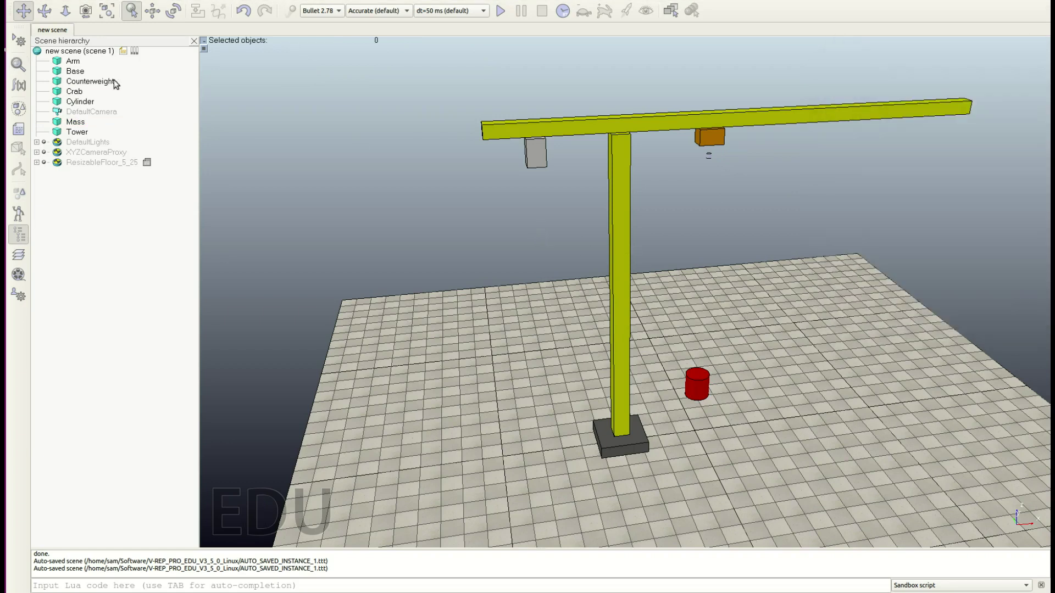
{"action": "left_click", "coordinate": [91, 102]}
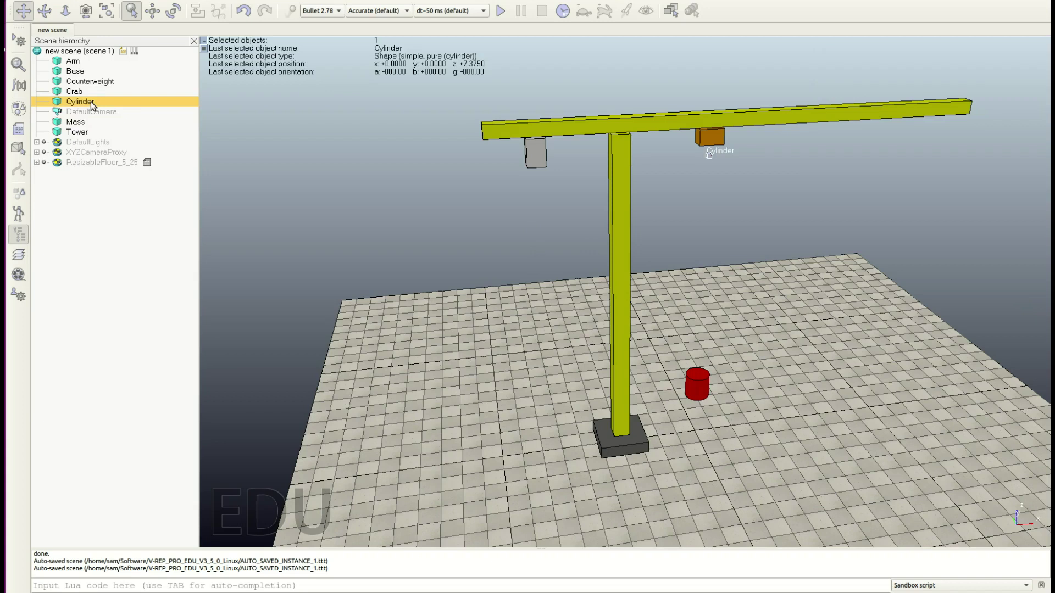
{"action": "key", "text": "BackSpace"}
{"action": "key", "text": "BackSpace"}
{"action": "key", "text": "BackSpace"}
{"action": "key", "text": "BackSpace"}
{"action": "key", "text": "BackSpace"}
{"action": "key", "text": "BackSpace"}
{"action": "key", "text": "BackSpace"}
{"action": "key", "text": "BackSpace"}
{"action": "type", "text": "UpperGuide"}
{"action": "key", "text": "Return"}
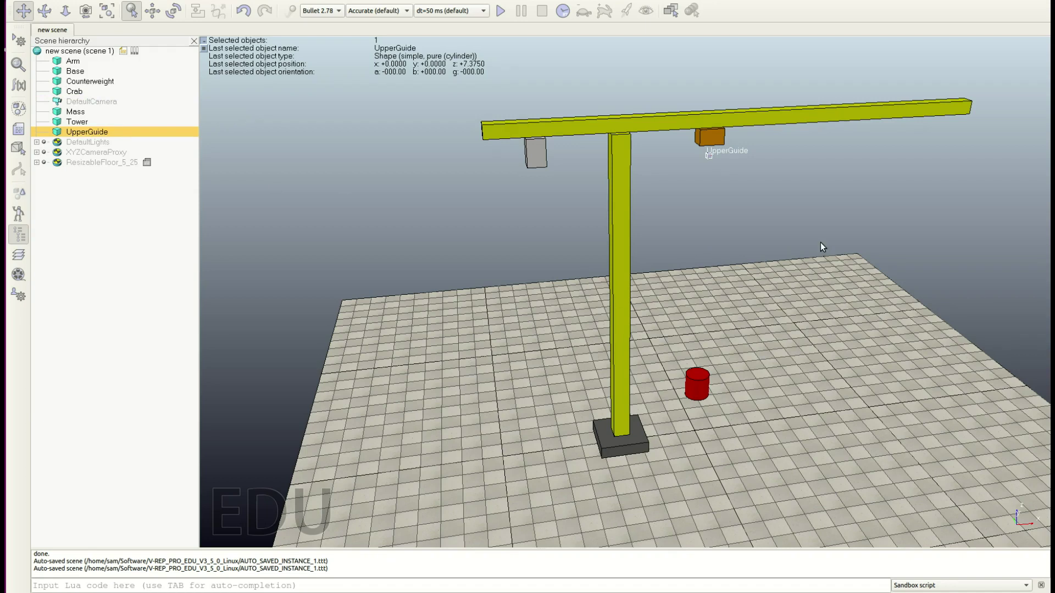
{"action": "left_click", "coordinate": [799, 232]}
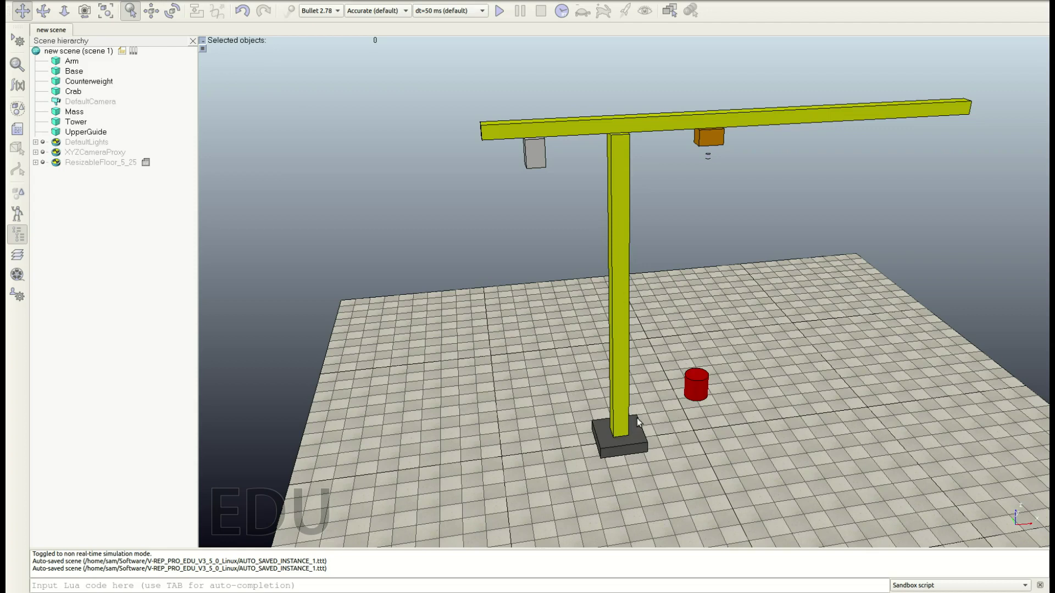
- Select the dark grey Base block in the scene
{"action": "left_click", "coordinate": [617, 452]}
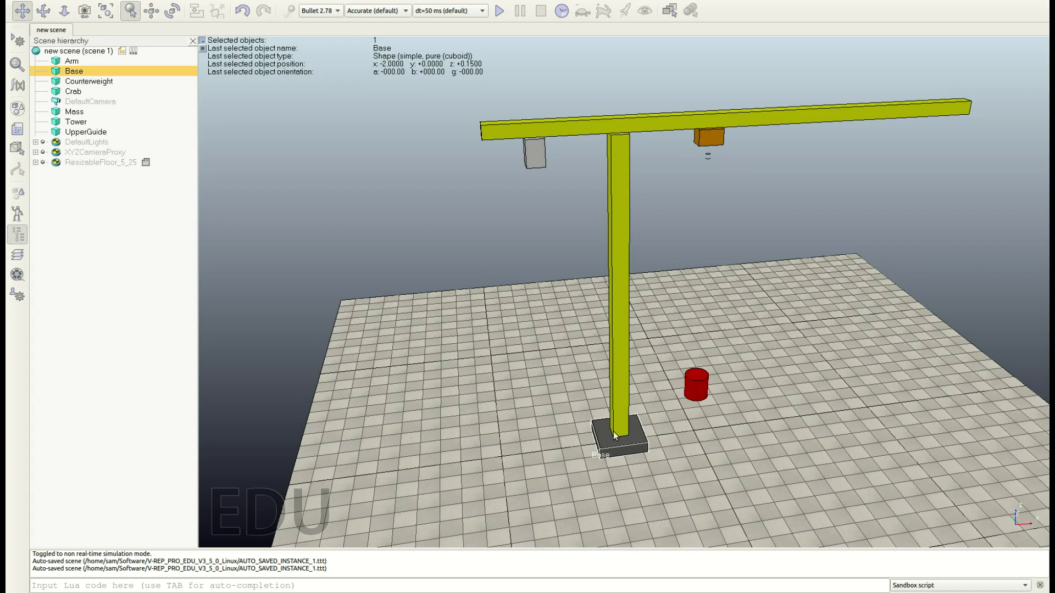
- In the scene hierarchy, parent the Tower under Base and the Arm under the Tower
{"action": "left_click", "coordinate": [618, 407]}
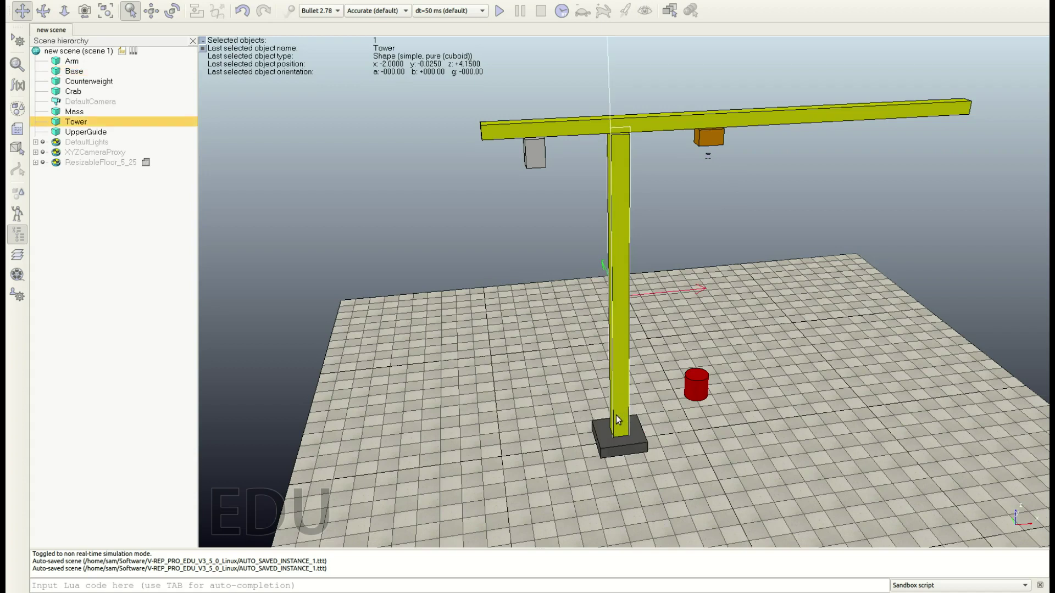
{"action": "left_click_drag", "start_coordinate": [83, 123], "coordinate": [88, 72]}
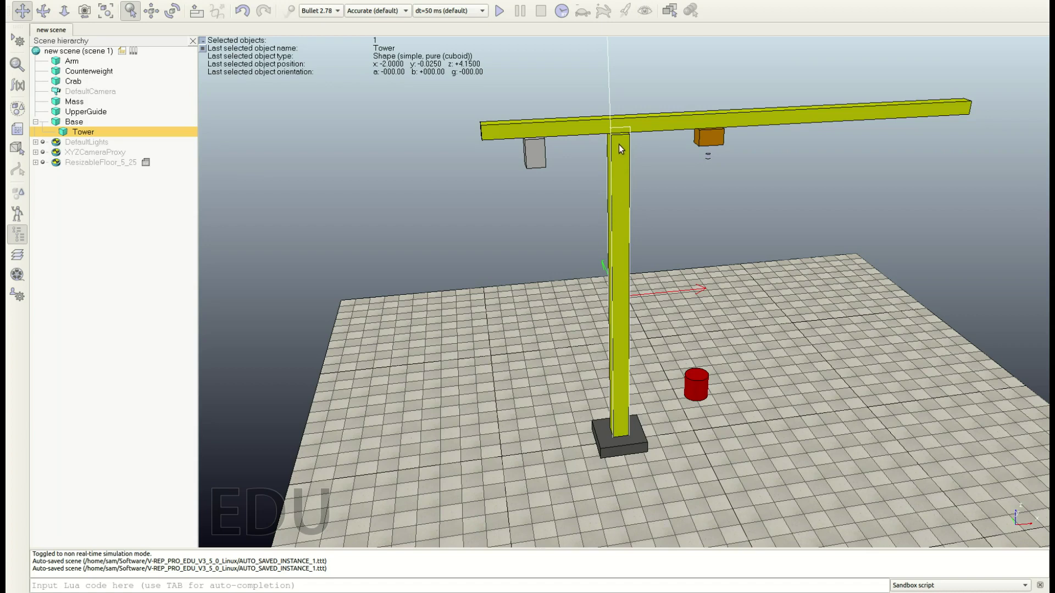
{"action": "left_click", "coordinate": [564, 127]}
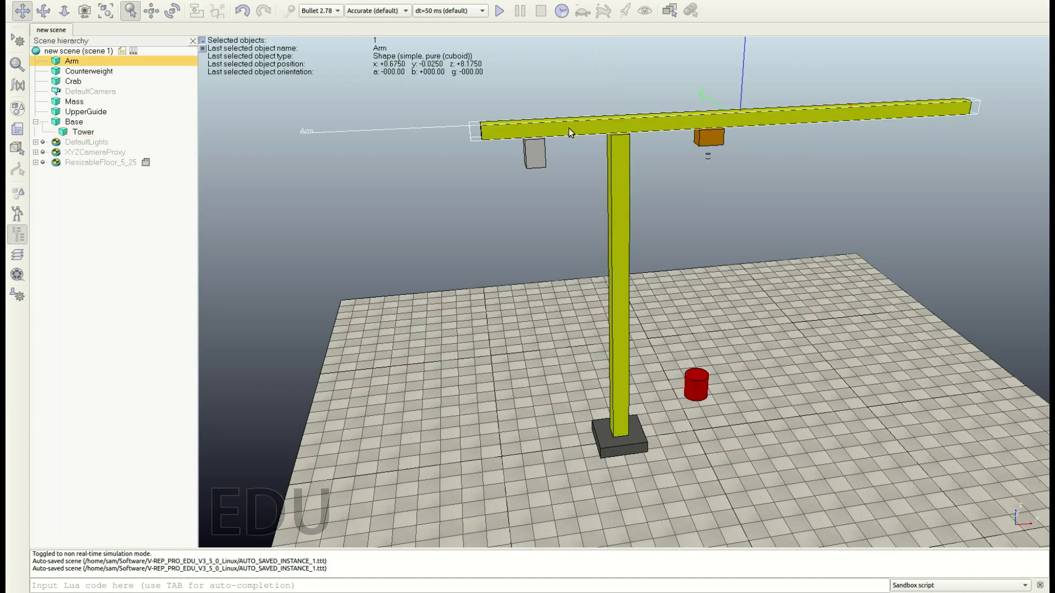
{"action": "left_click_drag", "start_coordinate": [73, 60], "coordinate": [93, 130]}
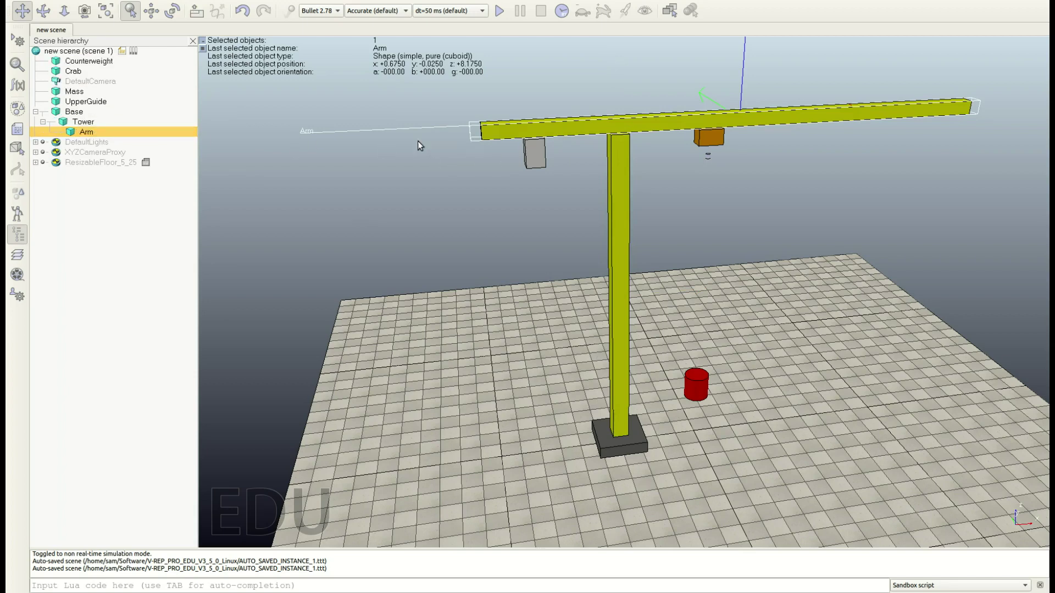
- Make both Crab and Counterweight children of the Arm
{"action": "left_click", "coordinate": [535, 143]}
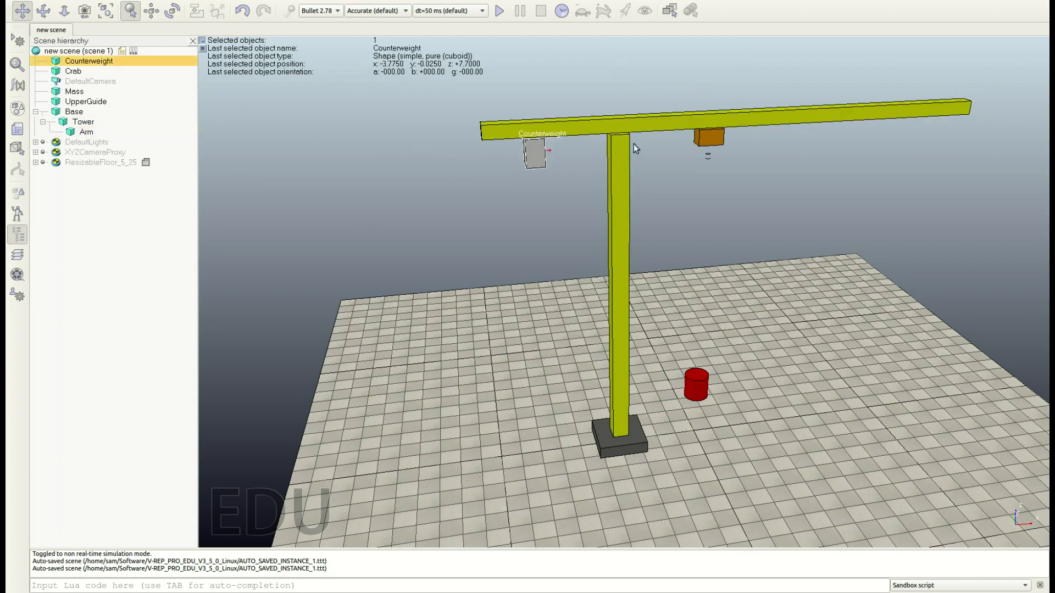
{"action": "left_click", "coordinate": [710, 138]}
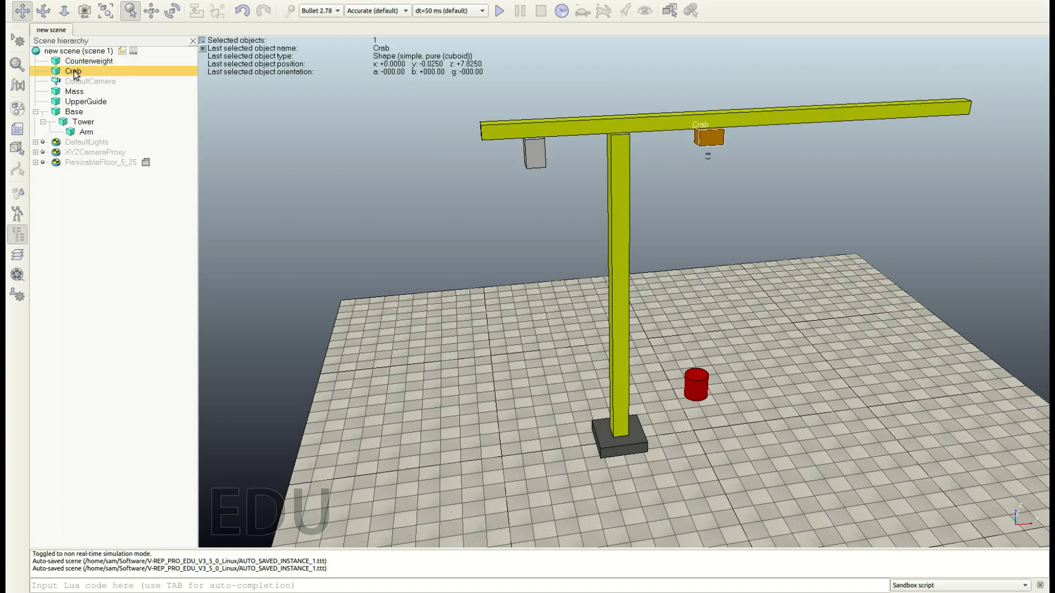
{"action": "left_click_drag", "start_coordinate": [75, 71], "coordinate": [93, 127]}
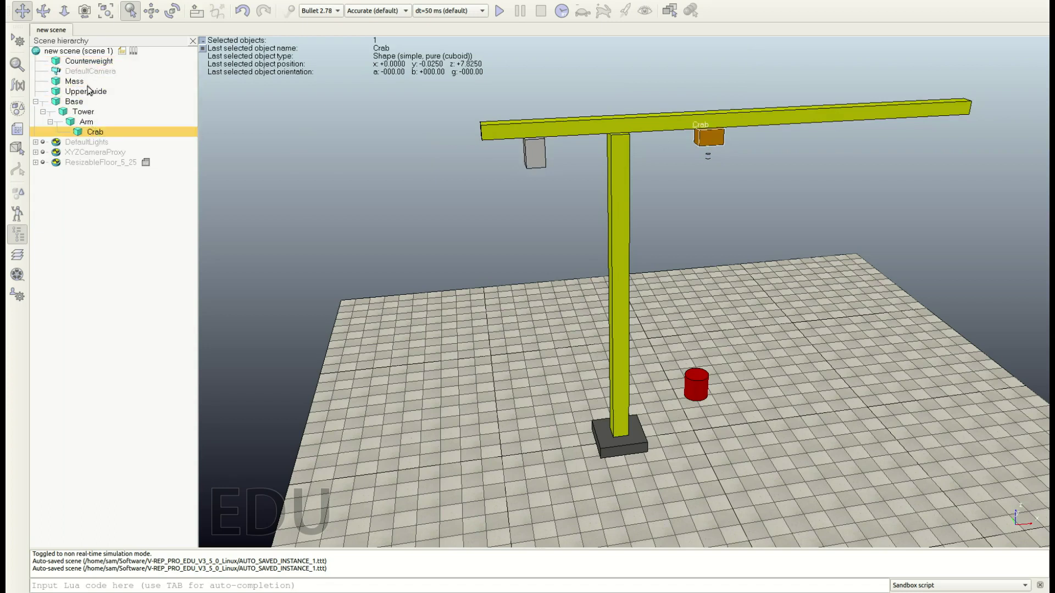
{"action": "left_click", "coordinate": [85, 62]}
{"action": "left_click_drag", "start_coordinate": [86, 66], "coordinate": [96, 125]}
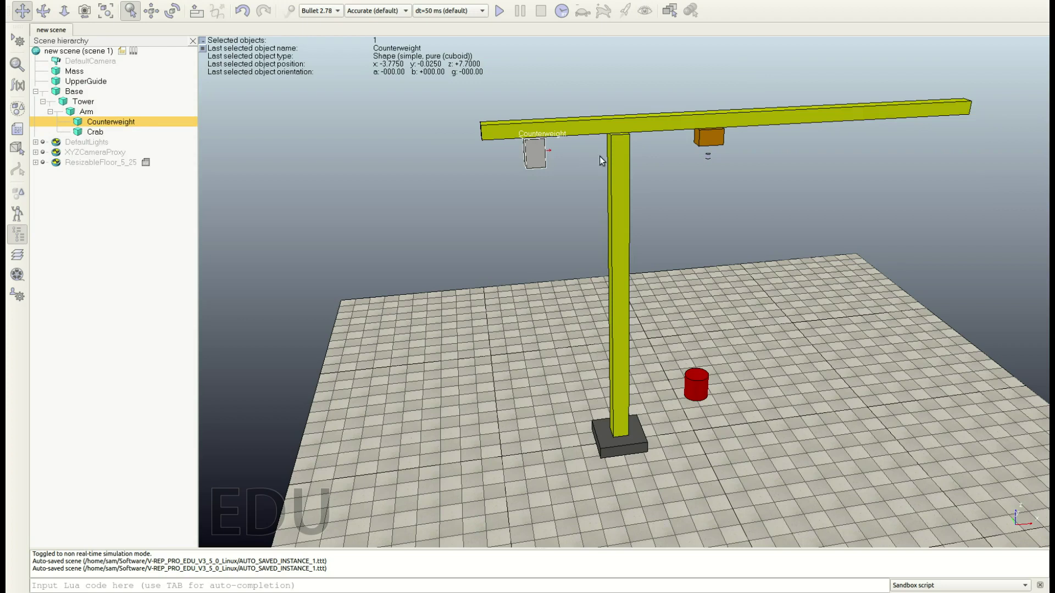
- Parent UpperGuide under Crab, then Mass under UpperGuide
{"action": "left_click", "coordinate": [102, 134]}
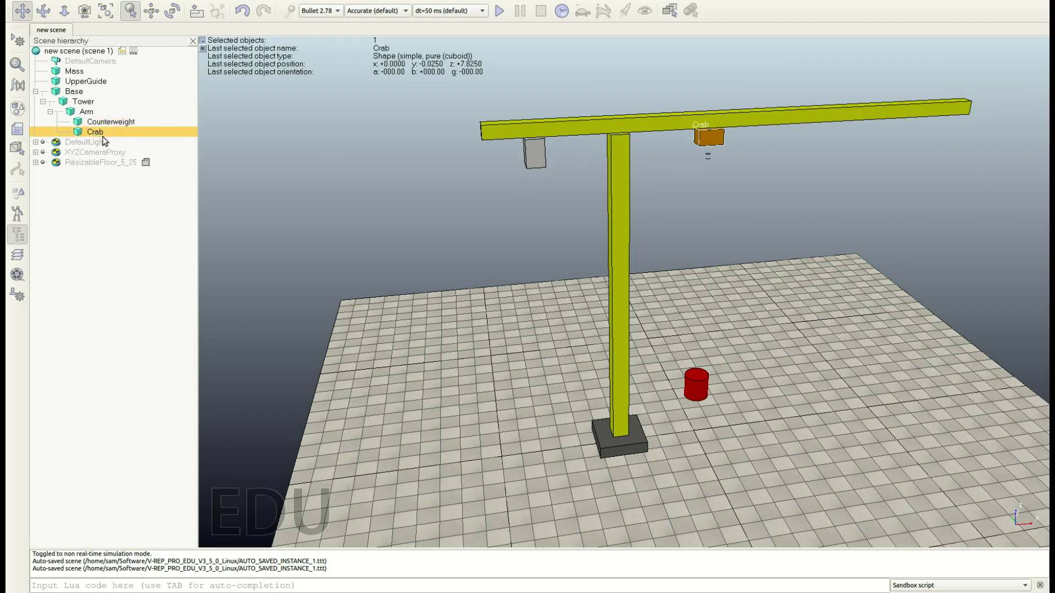
{"action": "left_click", "coordinate": [92, 81]}
{"action": "left_click_drag", "start_coordinate": [88, 82], "coordinate": [98, 132]}
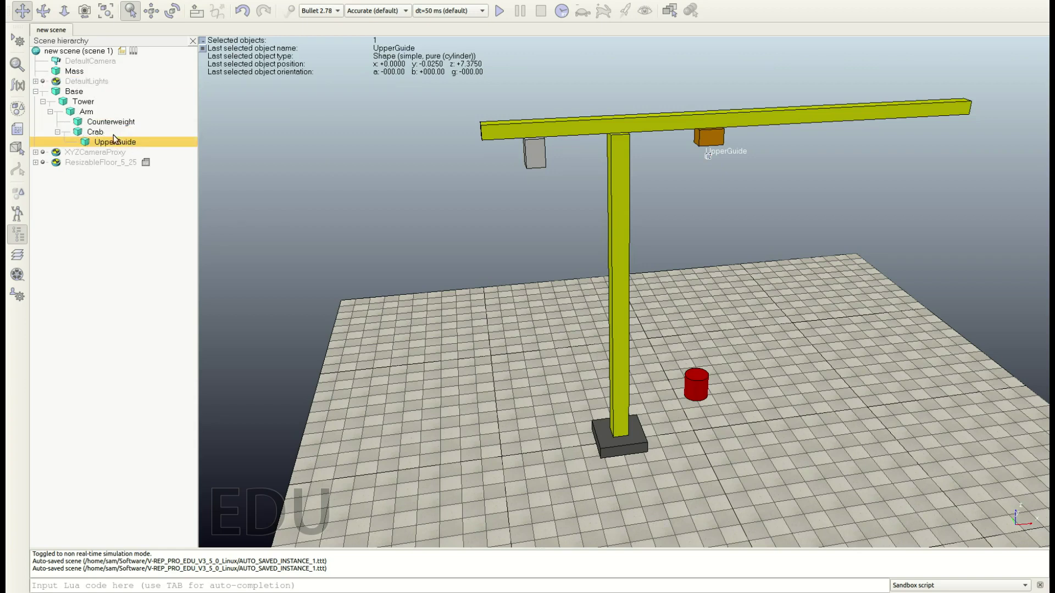
{"action": "left_click", "coordinate": [82, 72]}
{"action": "left_click_drag", "start_coordinate": [82, 72], "coordinate": [124, 141]}
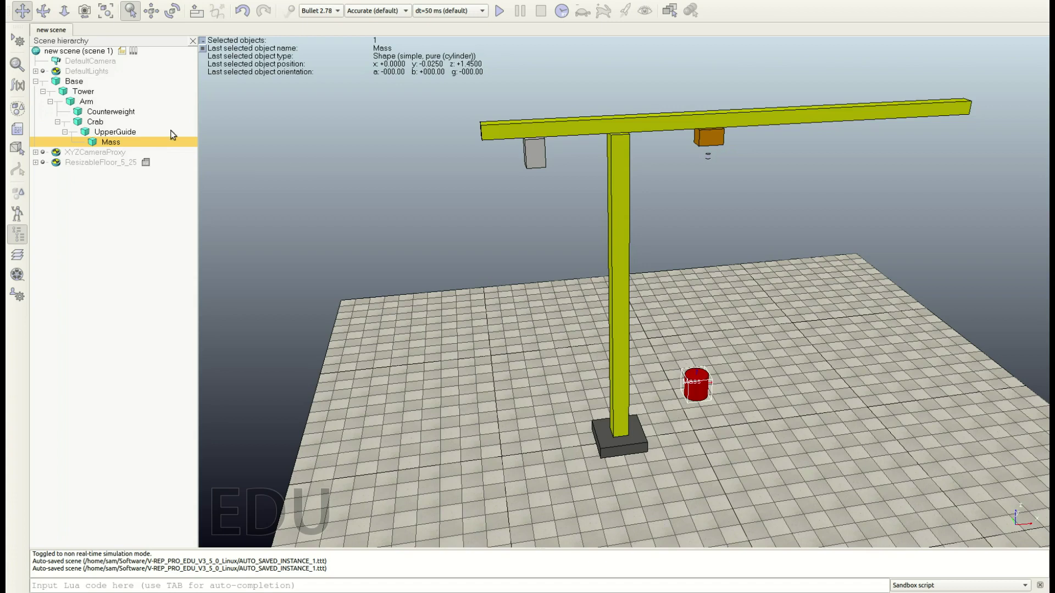
{"action": "left_click", "coordinate": [384, 214]}
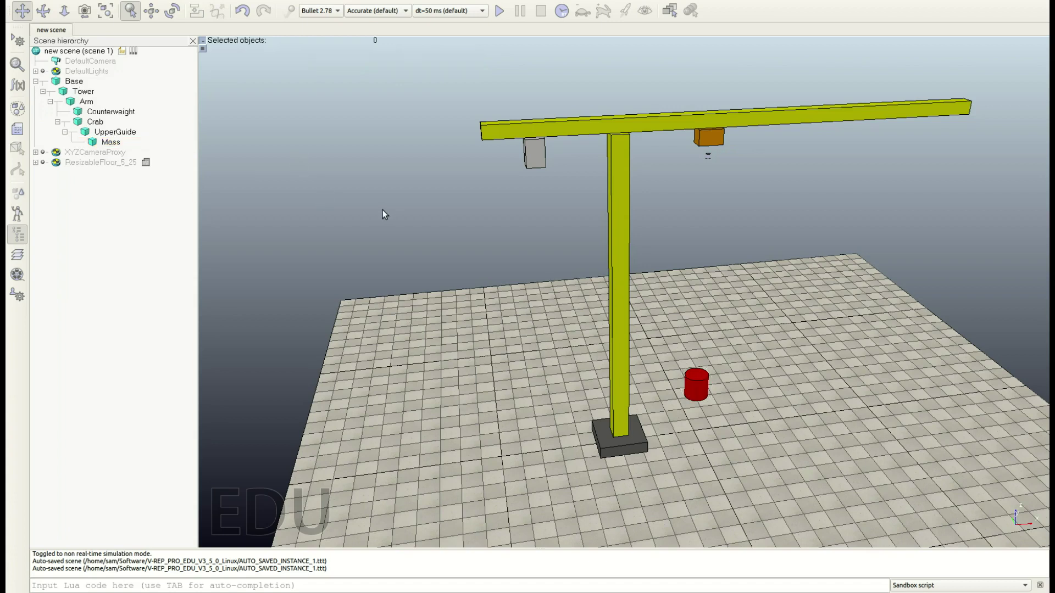
{"action": "left_click", "coordinate": [152, 13]}
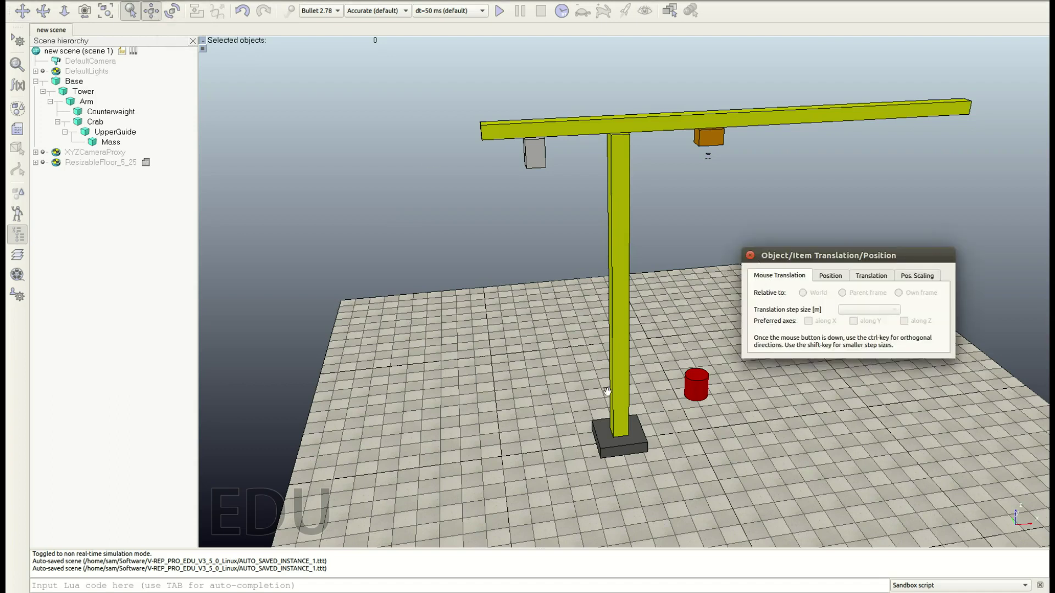
{"action": "left_click", "coordinate": [613, 444]}
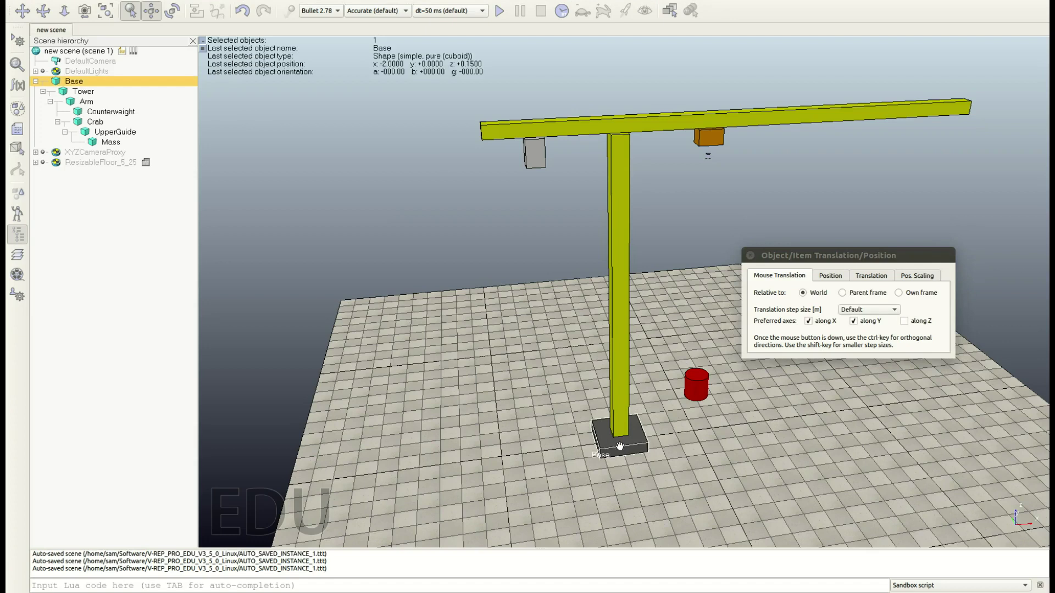
{"action": "left_click_drag", "start_coordinate": [618, 445], "coordinate": [604, 406]}
{"action": "key", "text": "ctrl+z"}
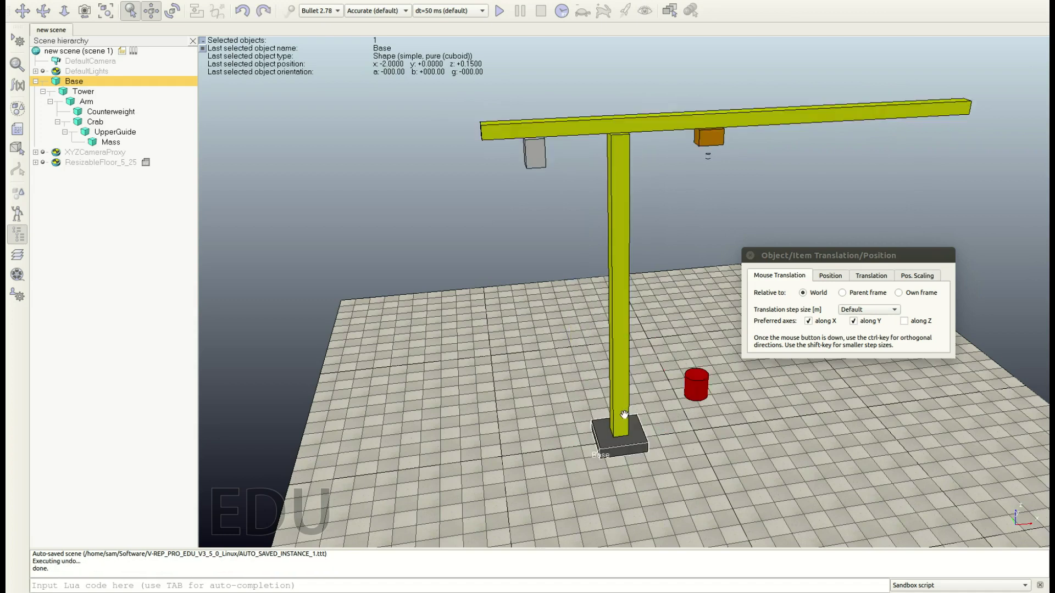
{"action": "left_click", "coordinate": [611, 123]}
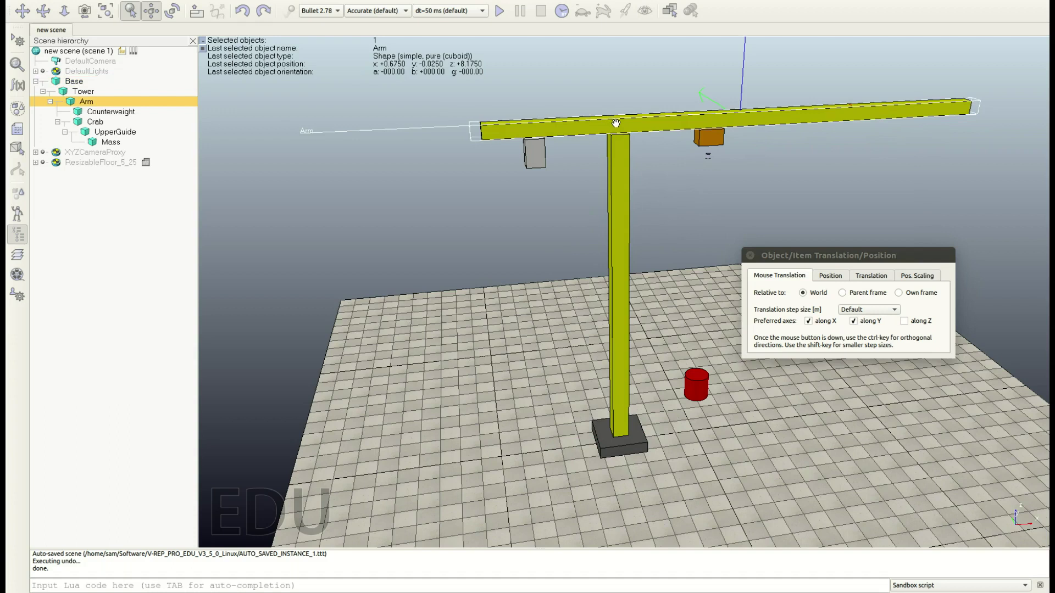
{"action": "left_click_drag", "start_coordinate": [610, 123], "coordinate": [632, 114]}
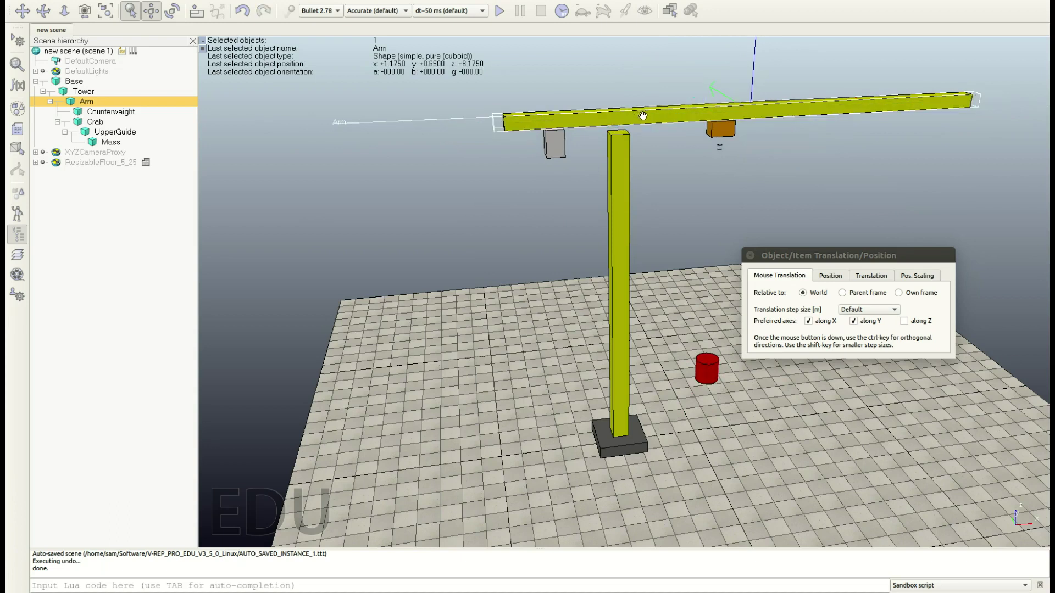
{"action": "key", "text": "ctrl+z"}
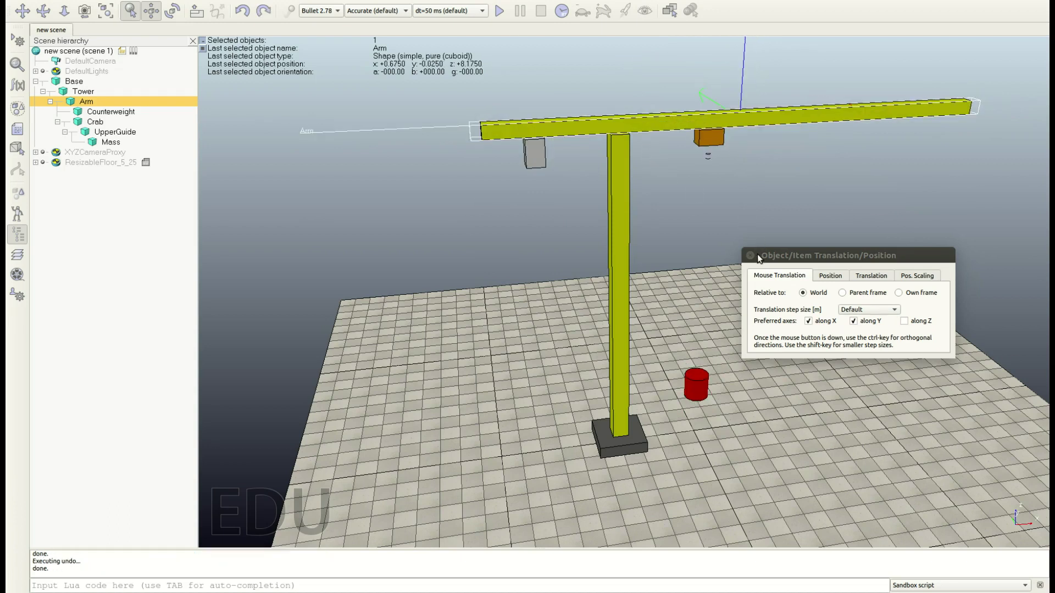
{"action": "left_click", "coordinate": [750, 256]}
{"action": "left_click", "coordinate": [741, 235]}
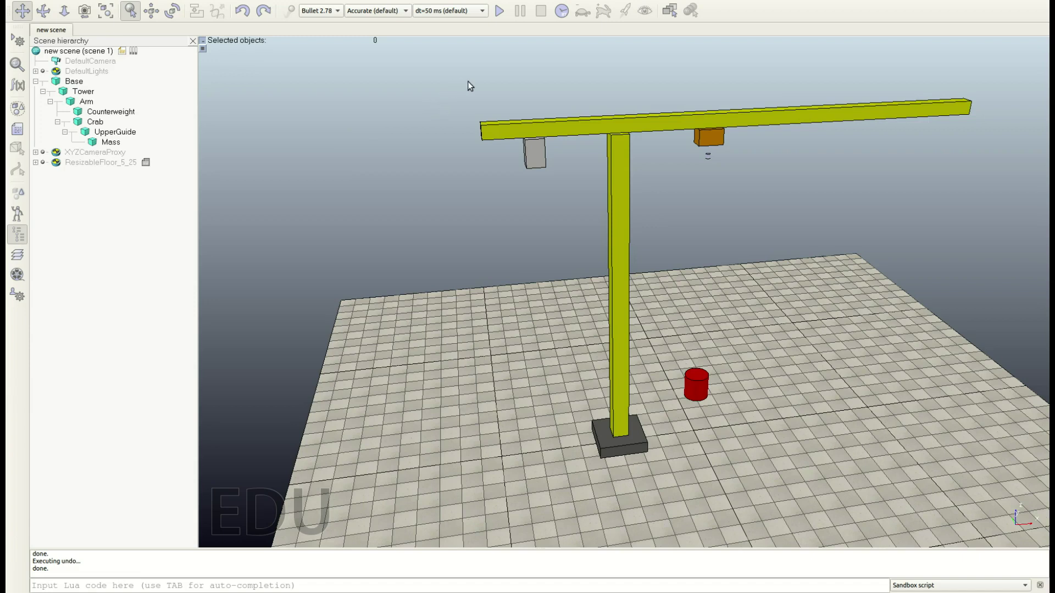
- Enable real-time mode, then run and stop the Bullet simulation twice as the crane collapses
{"action": "left_click", "coordinate": [563, 12]}
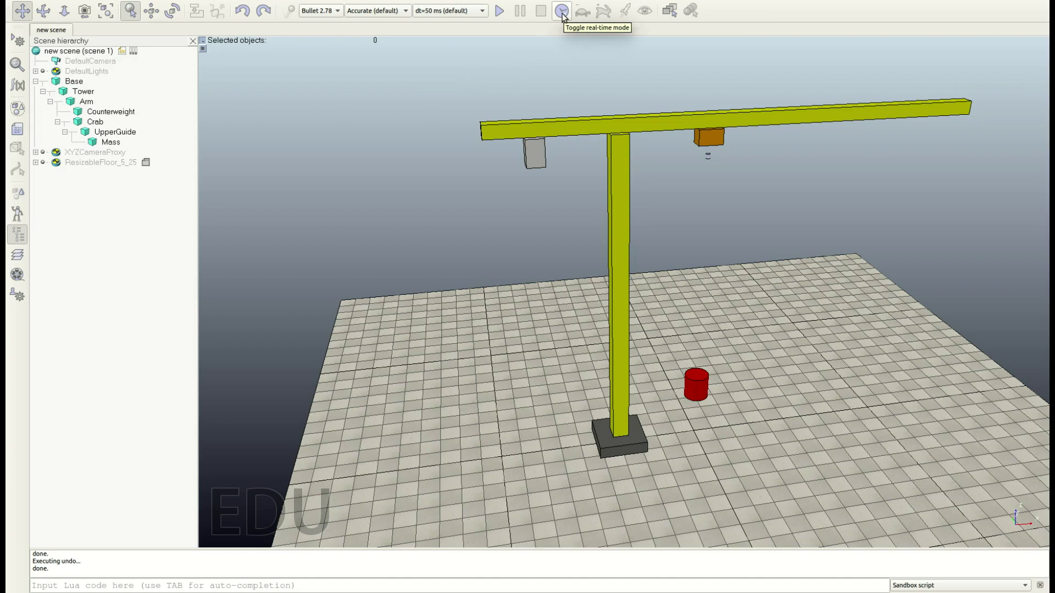
{"action": "left_click", "coordinate": [562, 13]}
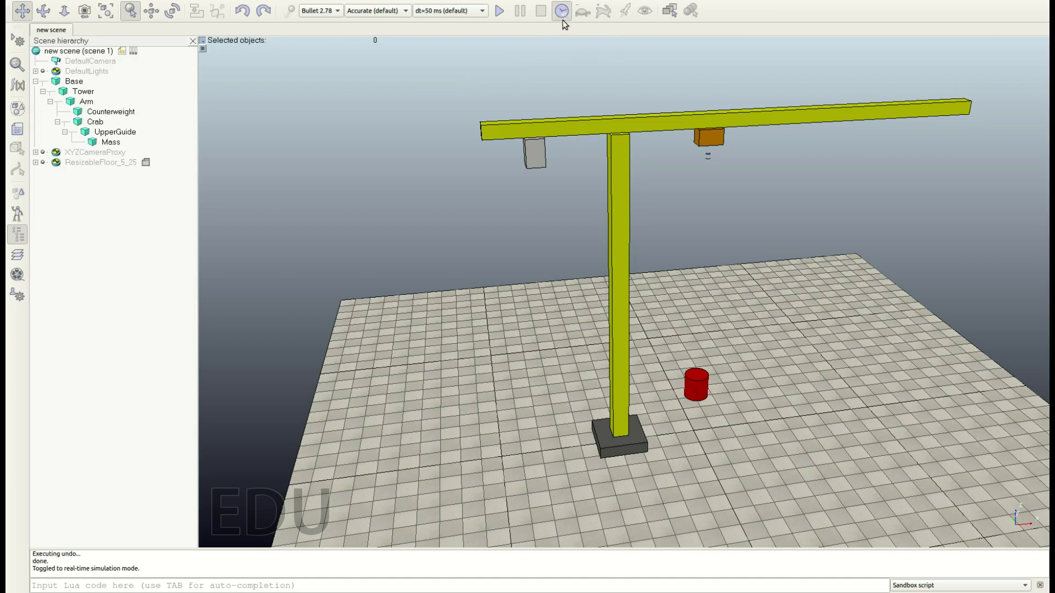
{"action": "left_click", "coordinate": [499, 12]}
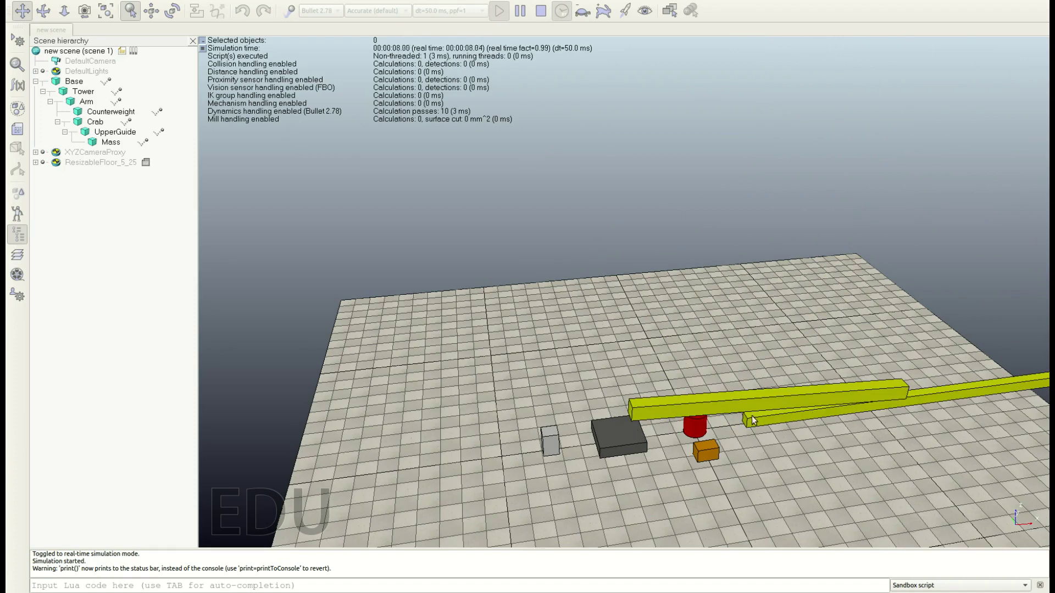
{"action": "left_click", "coordinate": [539, 15]}
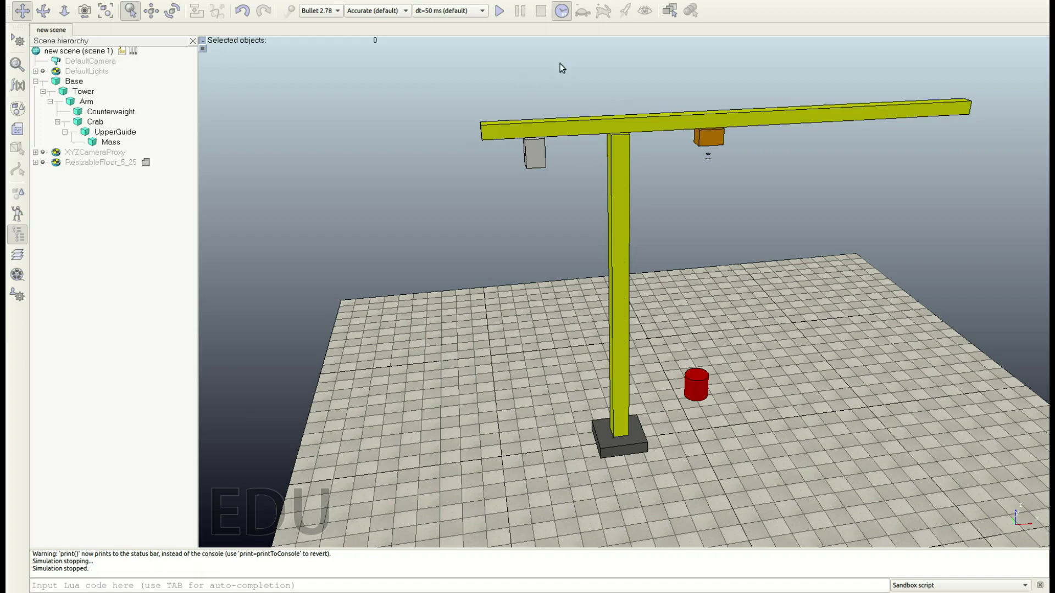
{"action": "left_click", "coordinate": [497, 12]}
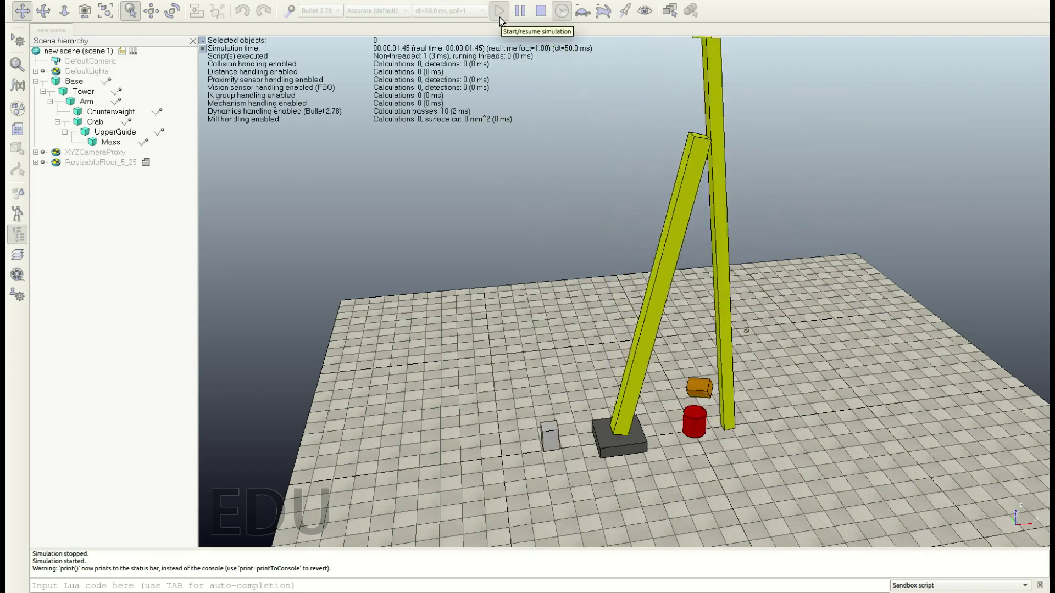
{"action": "left_click", "coordinate": [541, 13]}
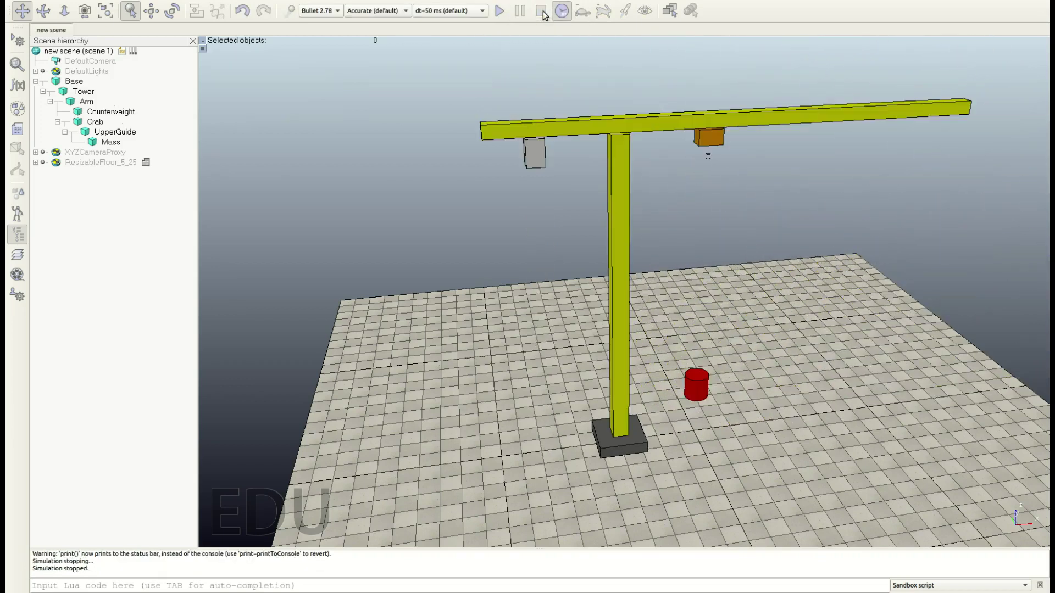
- Select the Newton engine, then play, pause and stop a test run as the crane topples
{"action": "left_click", "coordinate": [330, 14]}
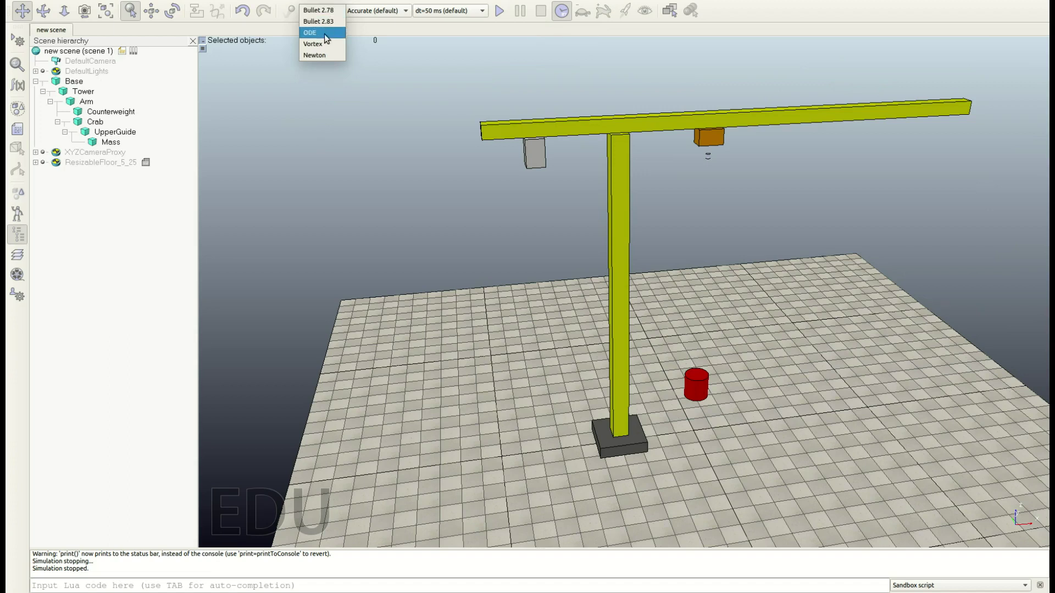
{"action": "left_click", "coordinate": [314, 54]}
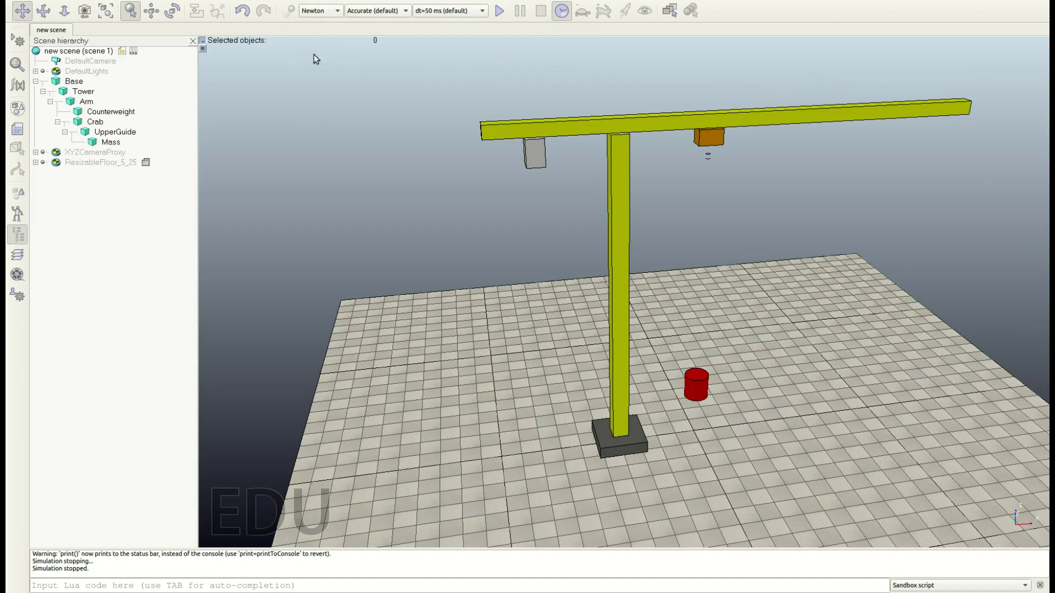
{"action": "left_click", "coordinate": [499, 11]}
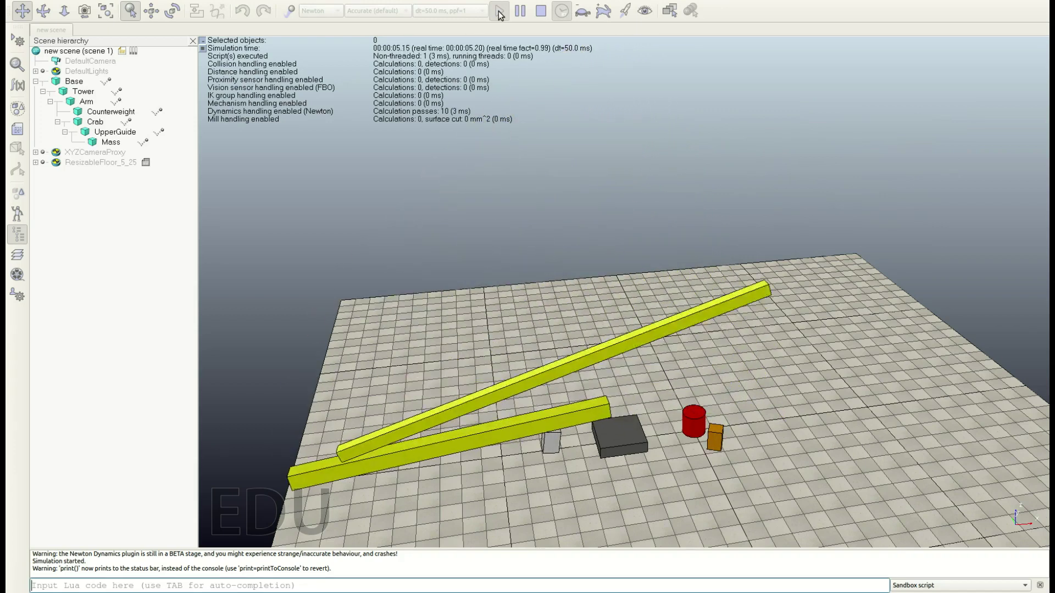
{"action": "left_click", "coordinate": [519, 10]}
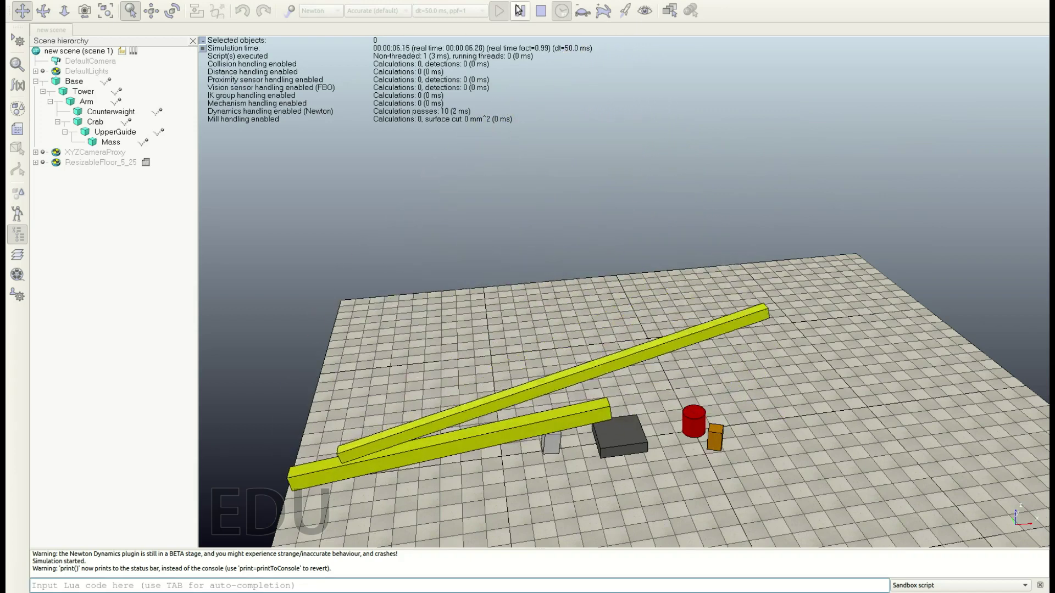
{"action": "left_click", "coordinate": [545, 11]}
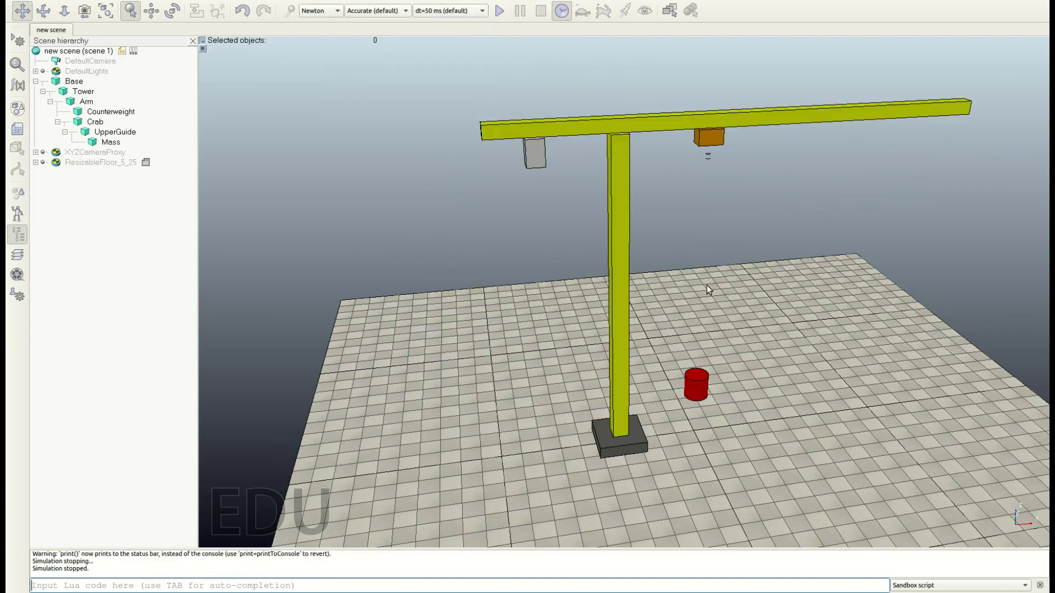